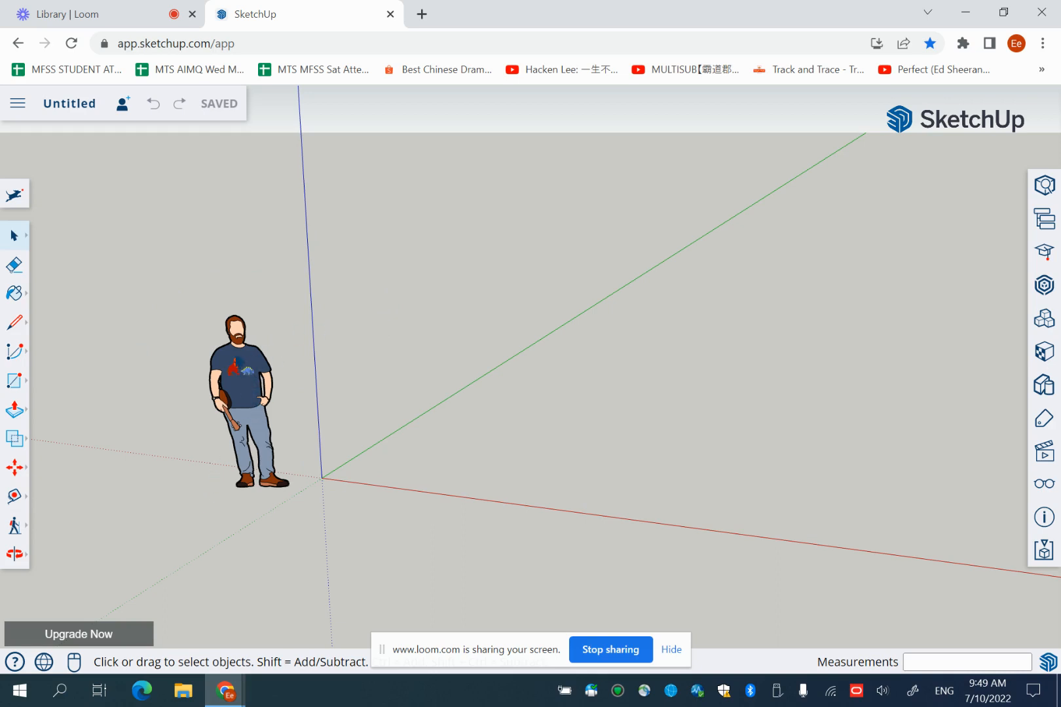
# Delete the default human figure and set the camera to Left View
pyautogui.click(236, 356)
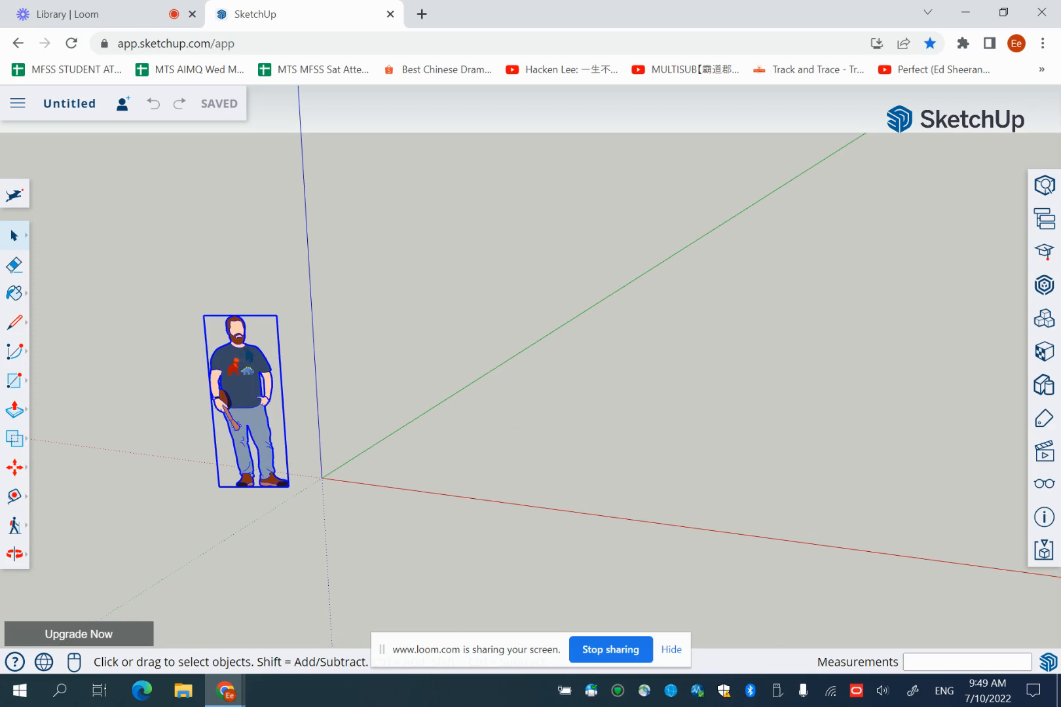
pyautogui.press('Delete')
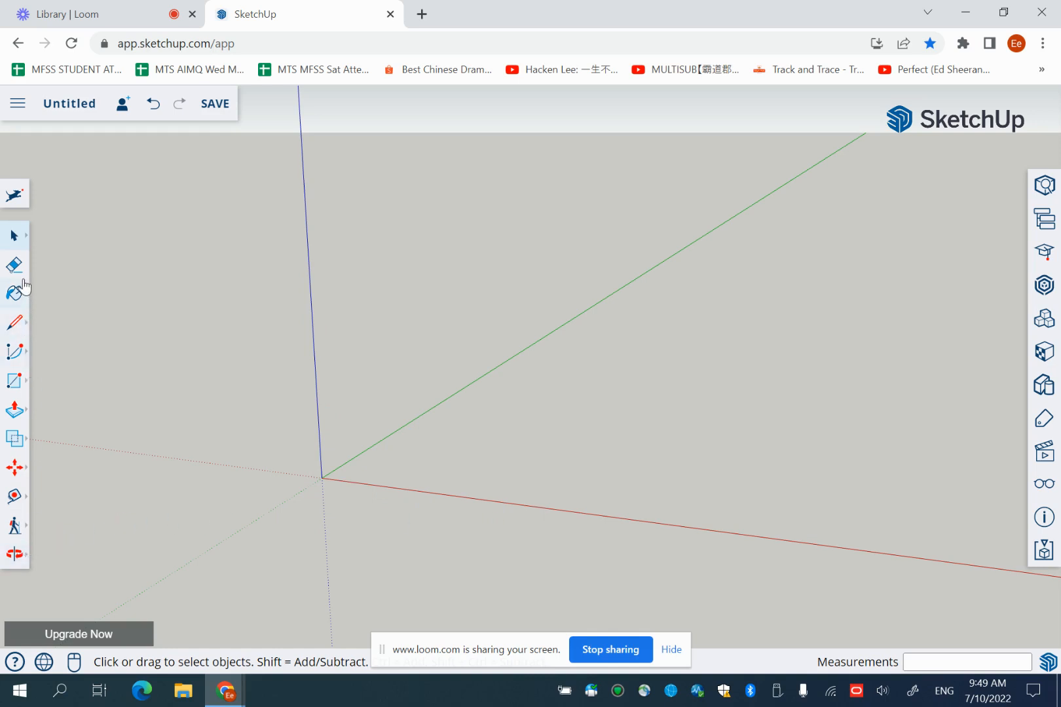
pyautogui.click(17, 197)
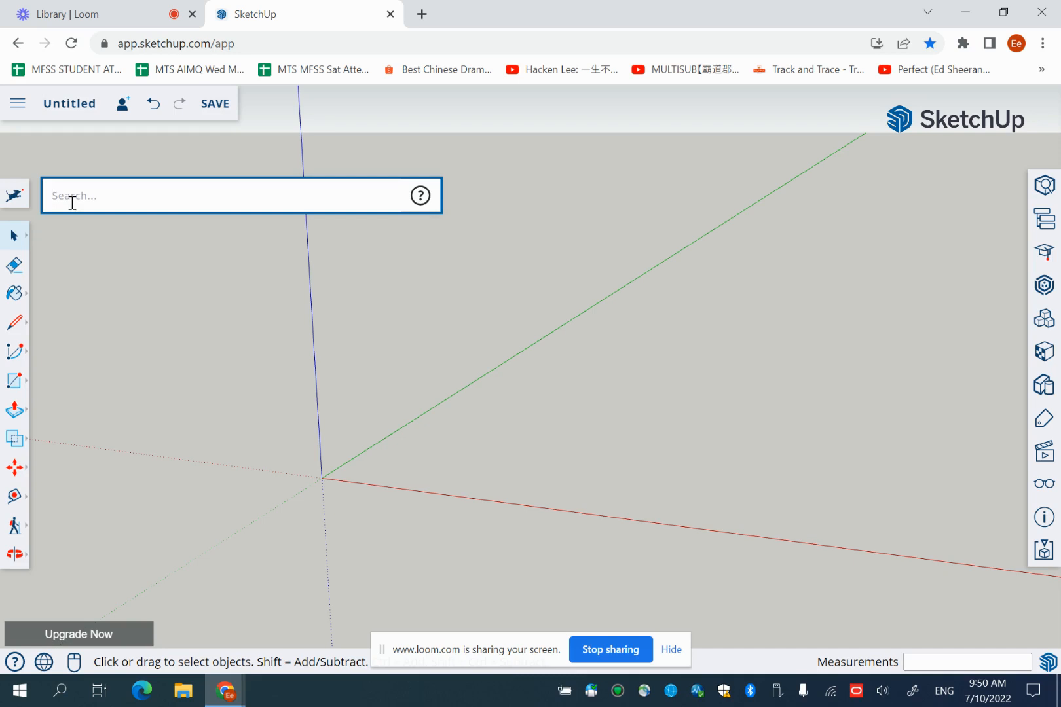
pyautogui.write('view')
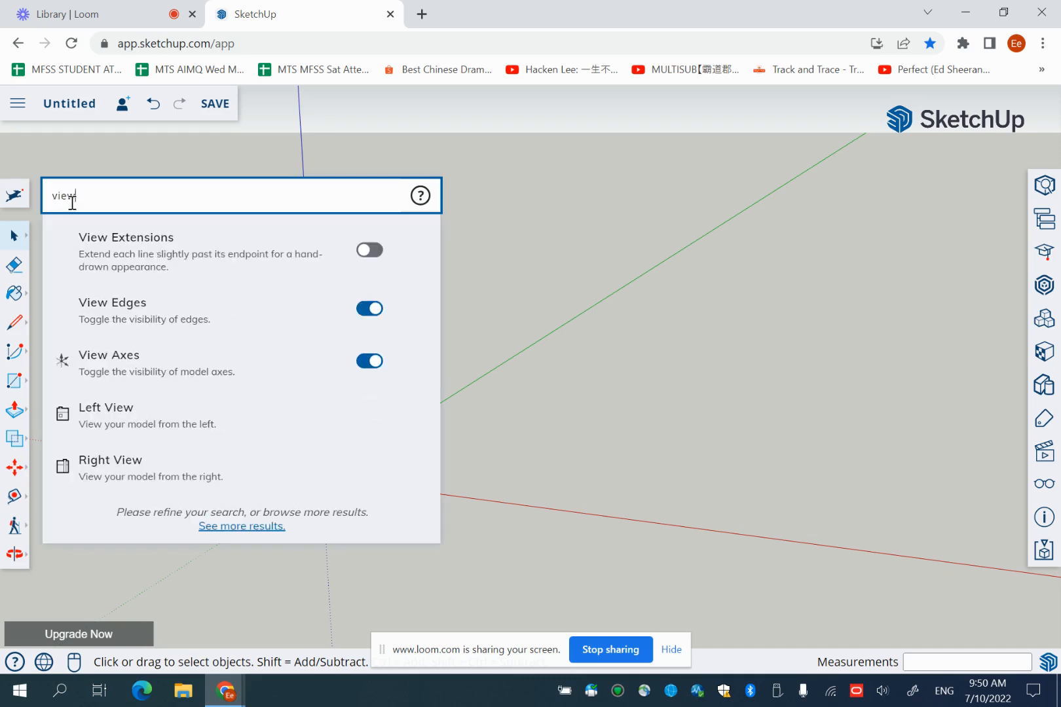
pyautogui.click(184, 426)
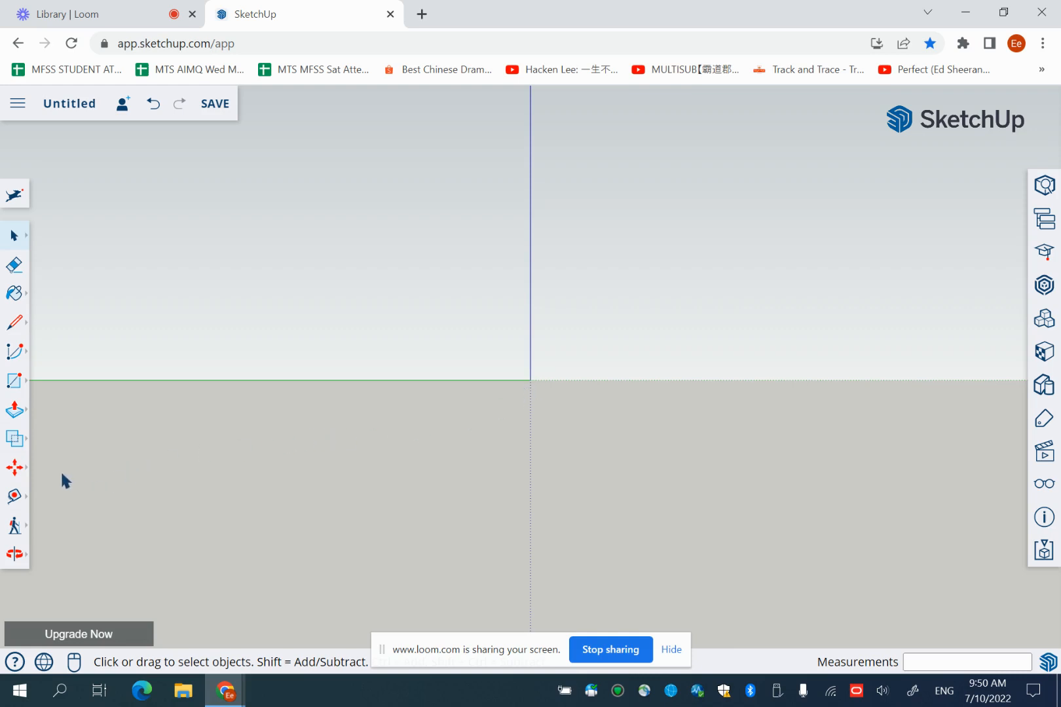
# Draw a rectangle about 8' 11 13/16" by 1' 8 7/16" downward from the origin and zoom to its extents
pyautogui.click(16, 387)
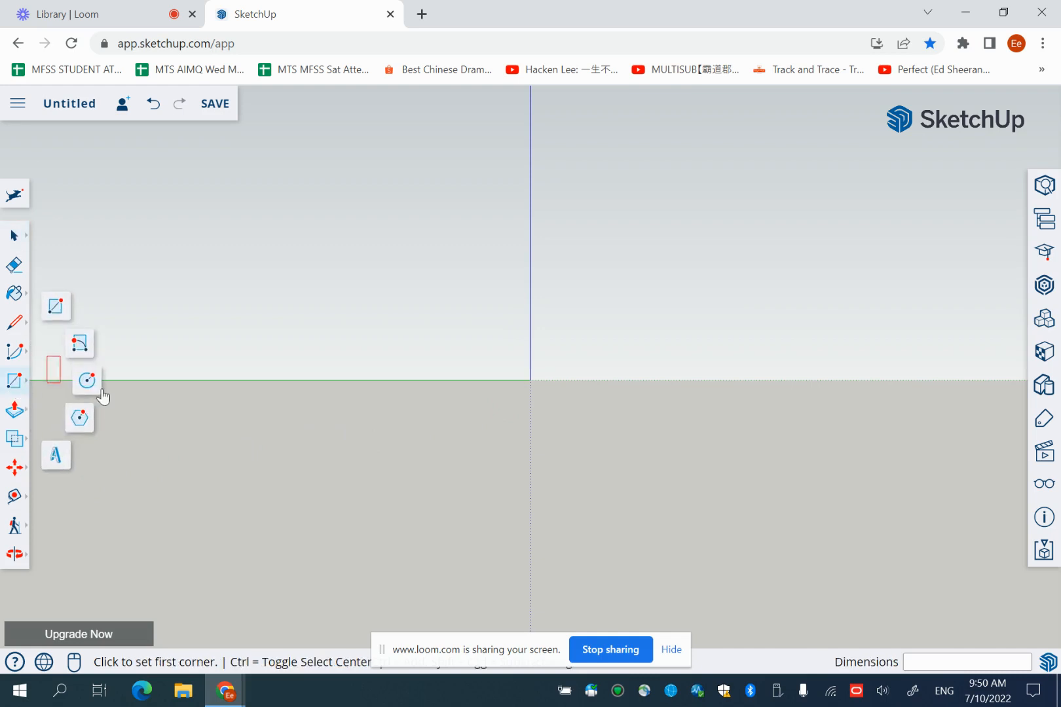
pyautogui.click(530, 379)
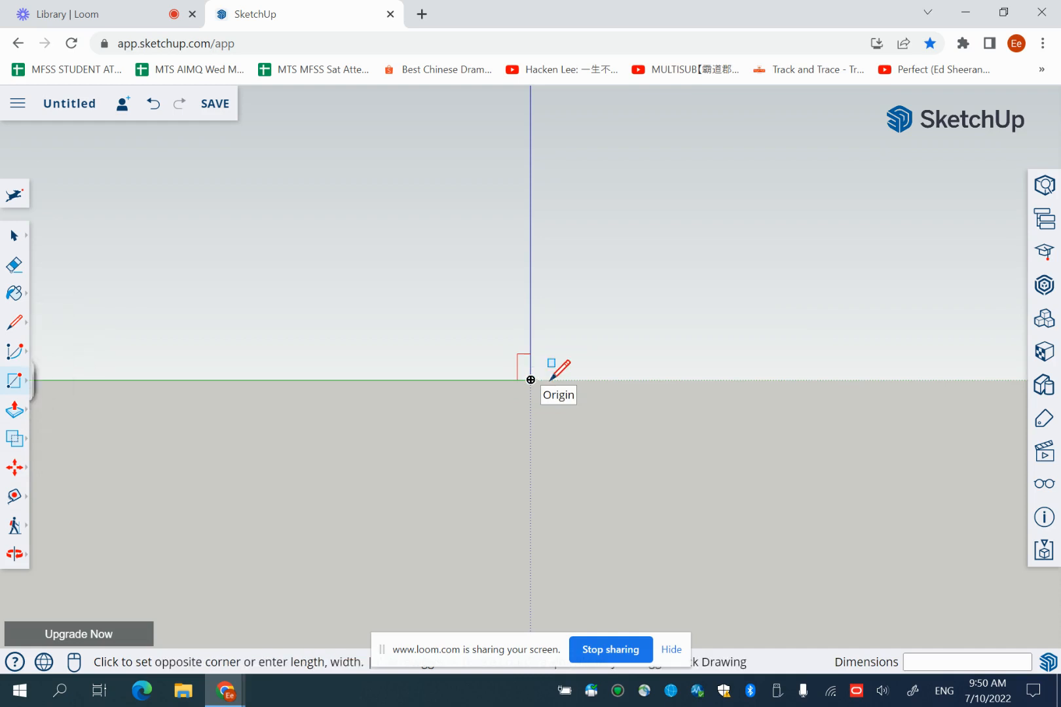
pyautogui.click(575, 616)
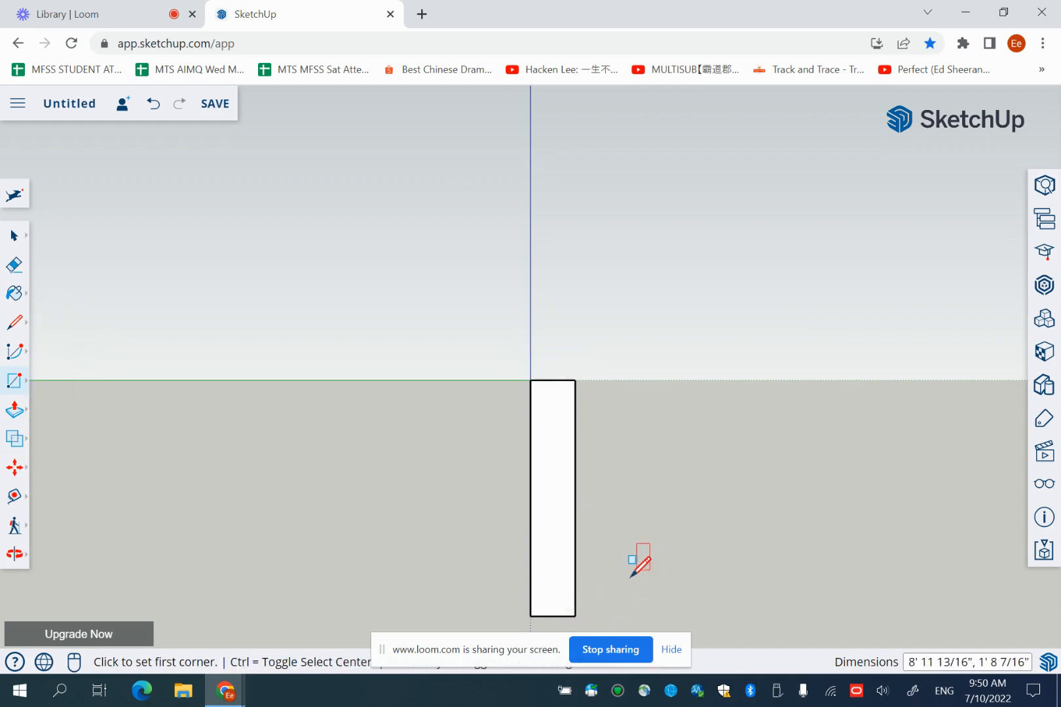
pyautogui.click(15, 556)
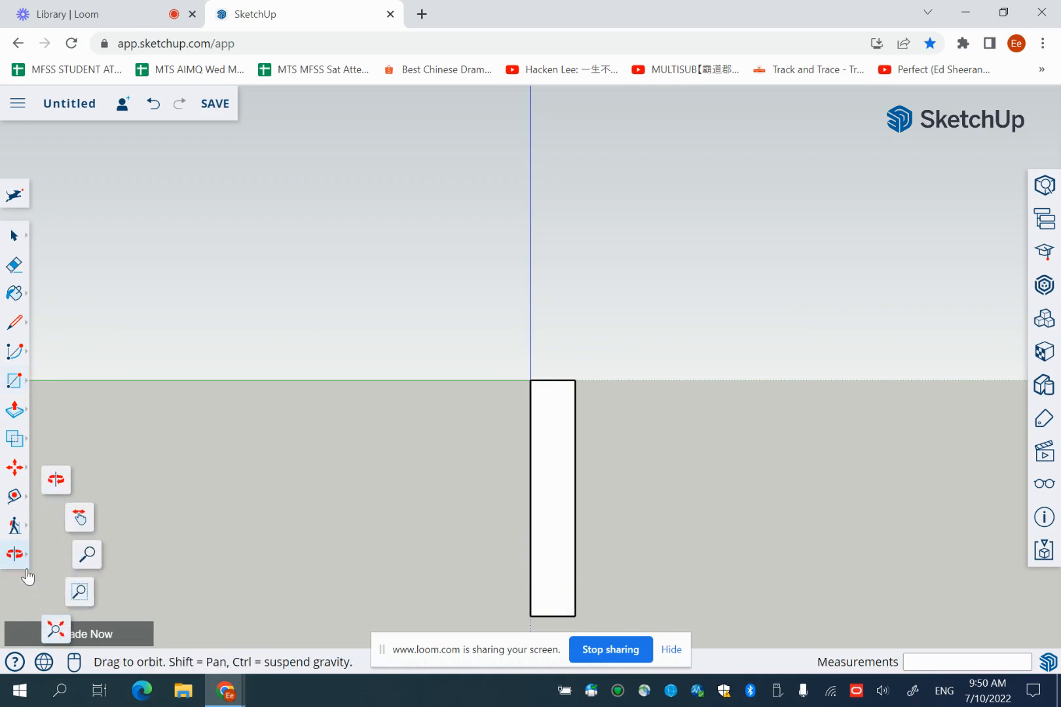
pyautogui.click(55, 630)
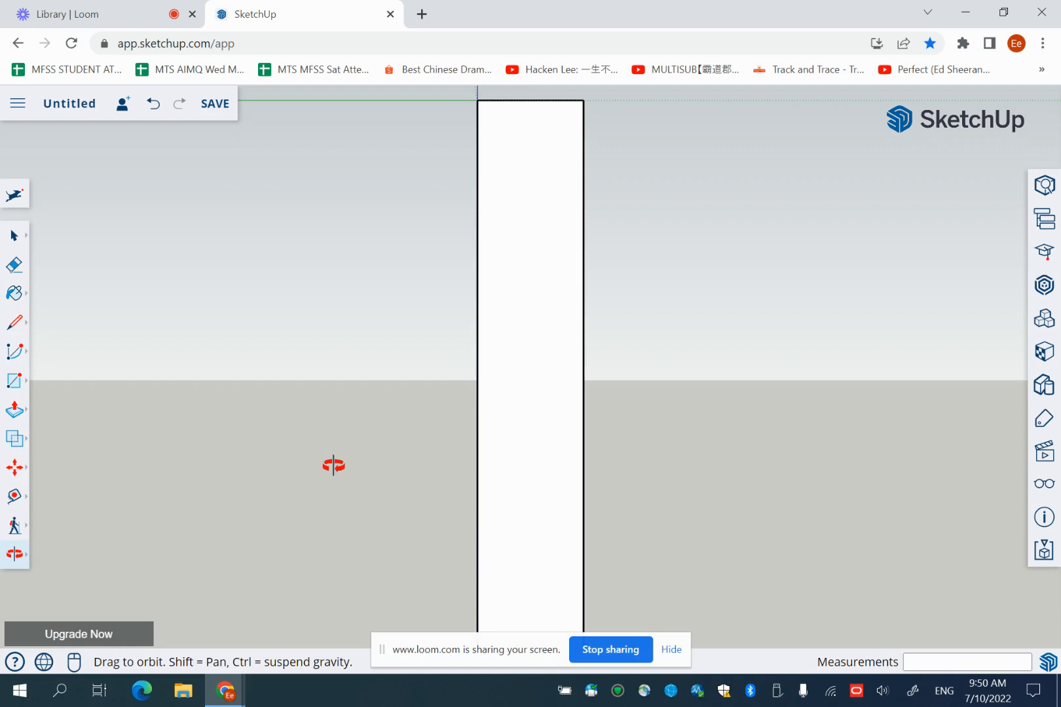
# Draw a diagonal line about 9" long inward from the rectangle's upper right corner and continue it with a short horizontal line to the left
pyautogui.click(15, 322)
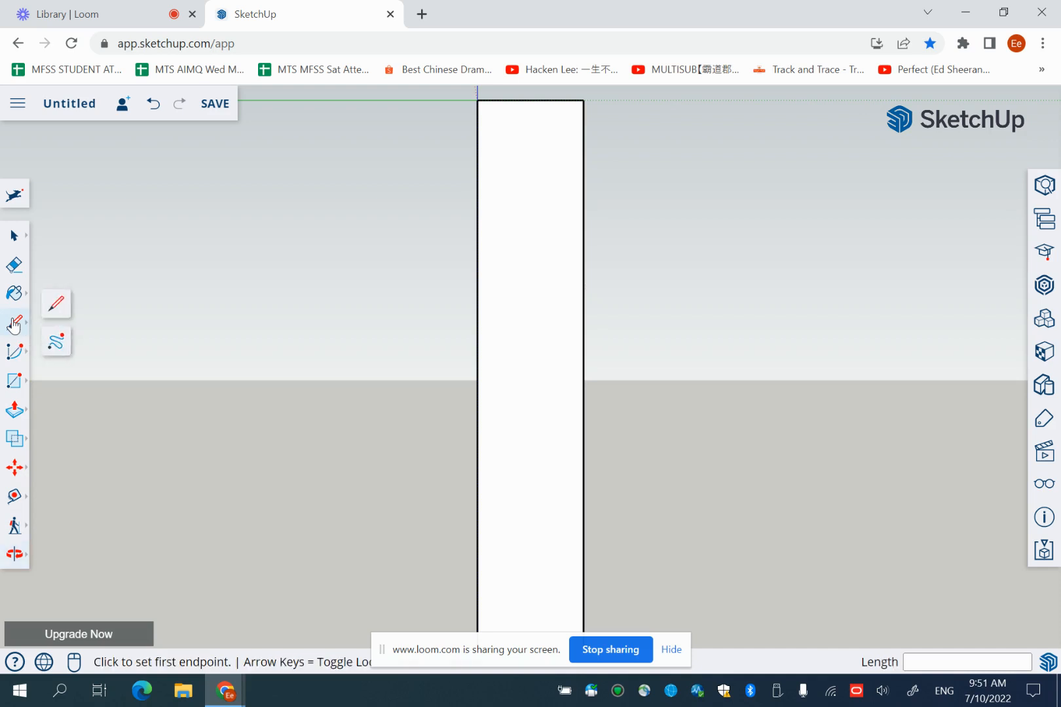
pyautogui.click(64, 310)
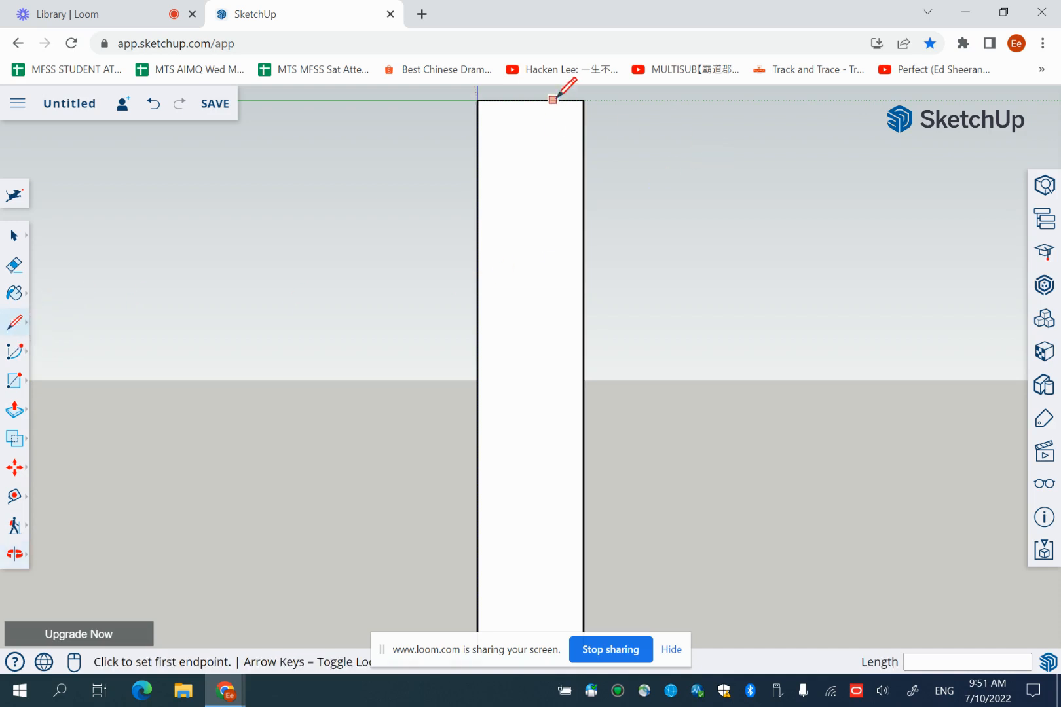
pyautogui.click(583, 100)
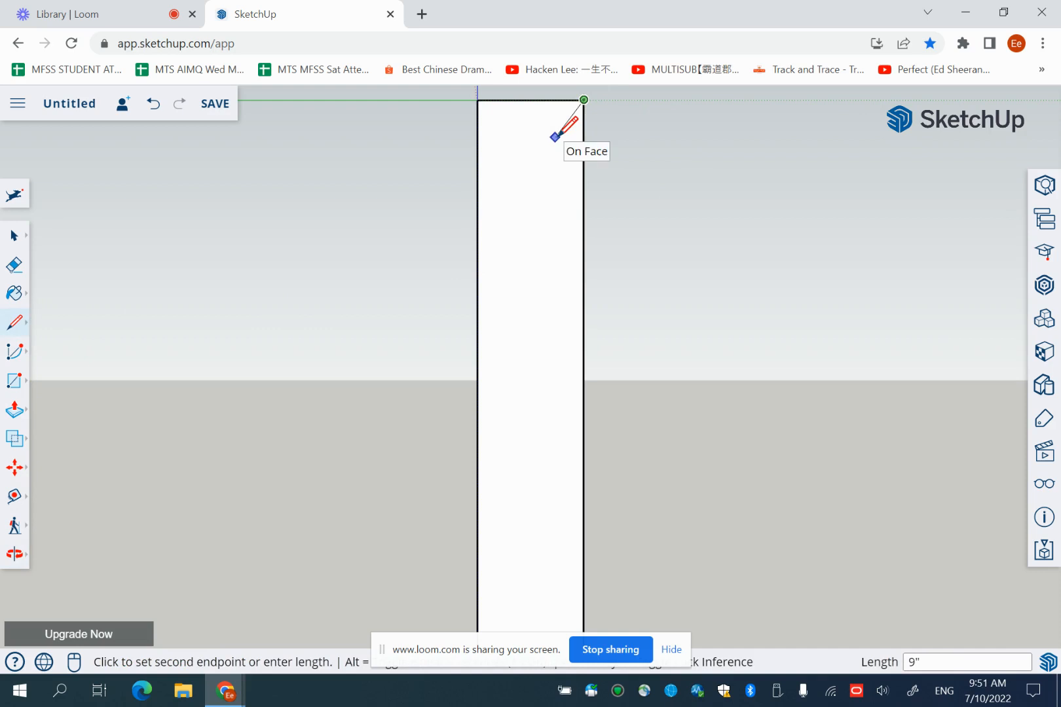
pyautogui.click(555, 136)
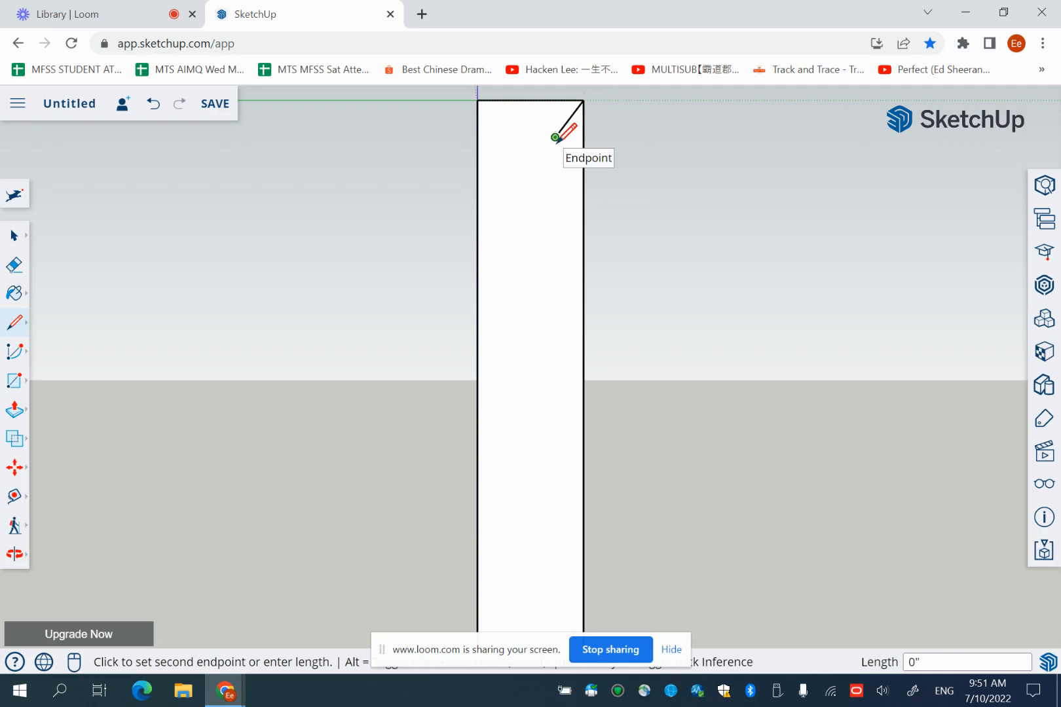
pyautogui.click(517, 136)
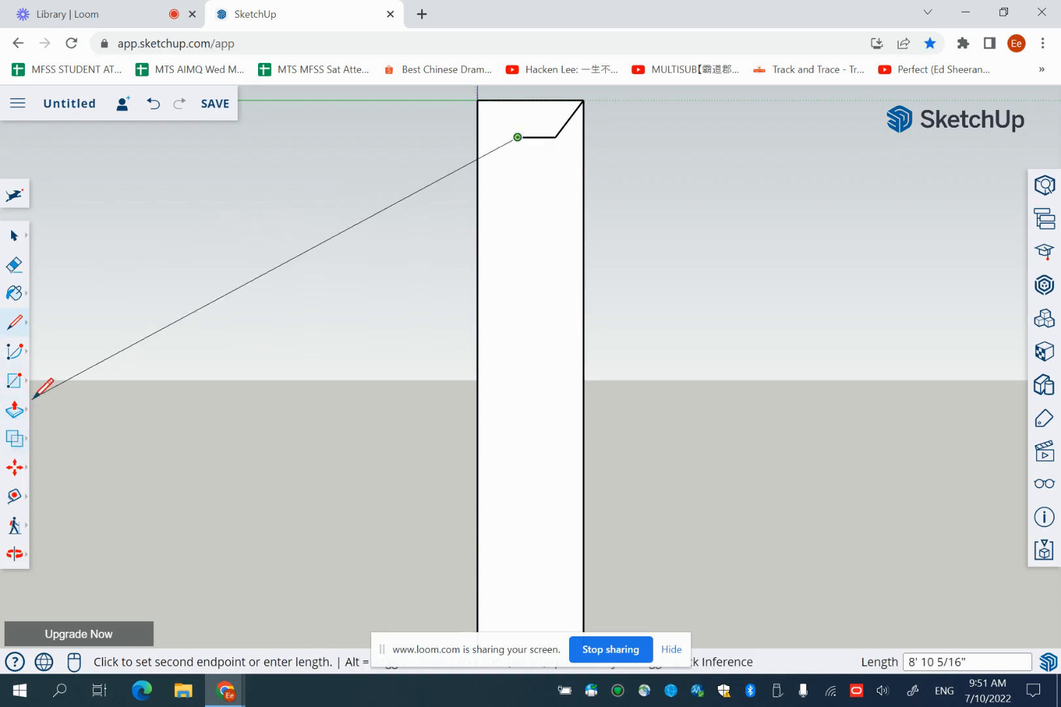
# Draw a pie of about 118.2 degrees and 1' 1 7/16" radius, centred on the rectangle's left edge and starting at the horizontal line's end
pyautogui.click(14, 357)
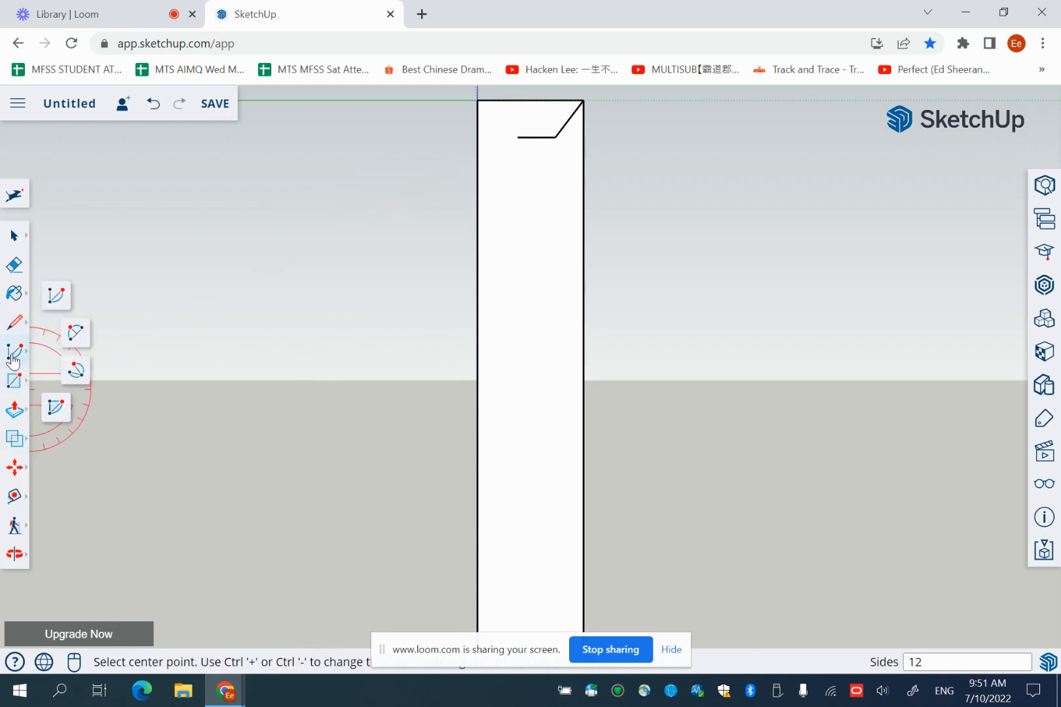
pyautogui.click(64, 416)
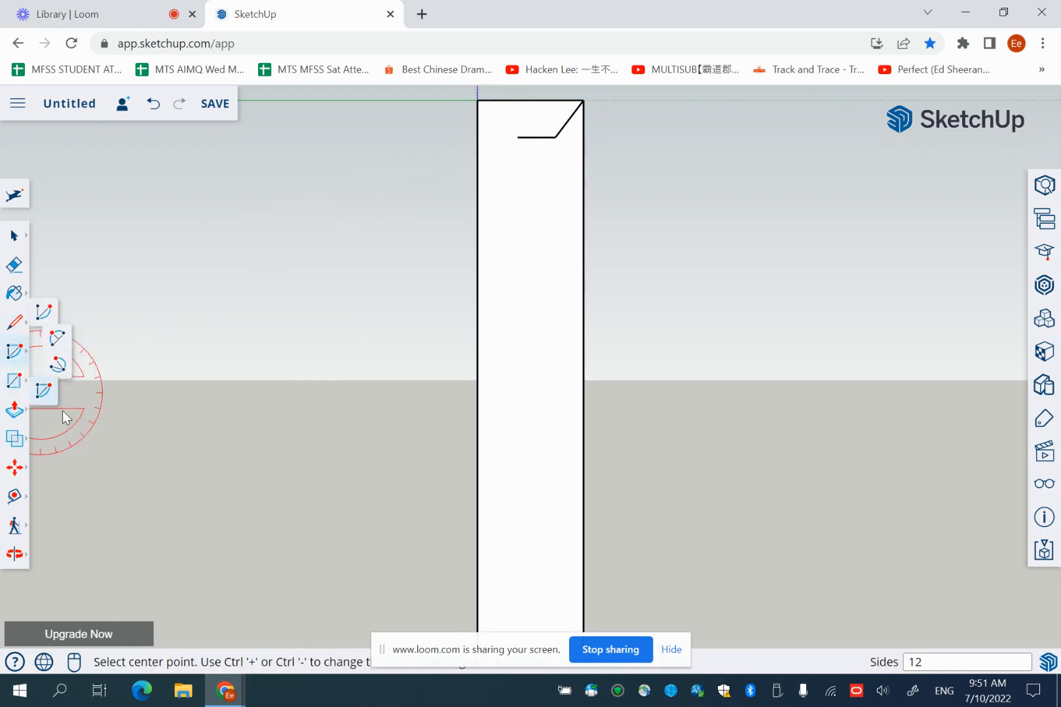
pyautogui.click(10, 357)
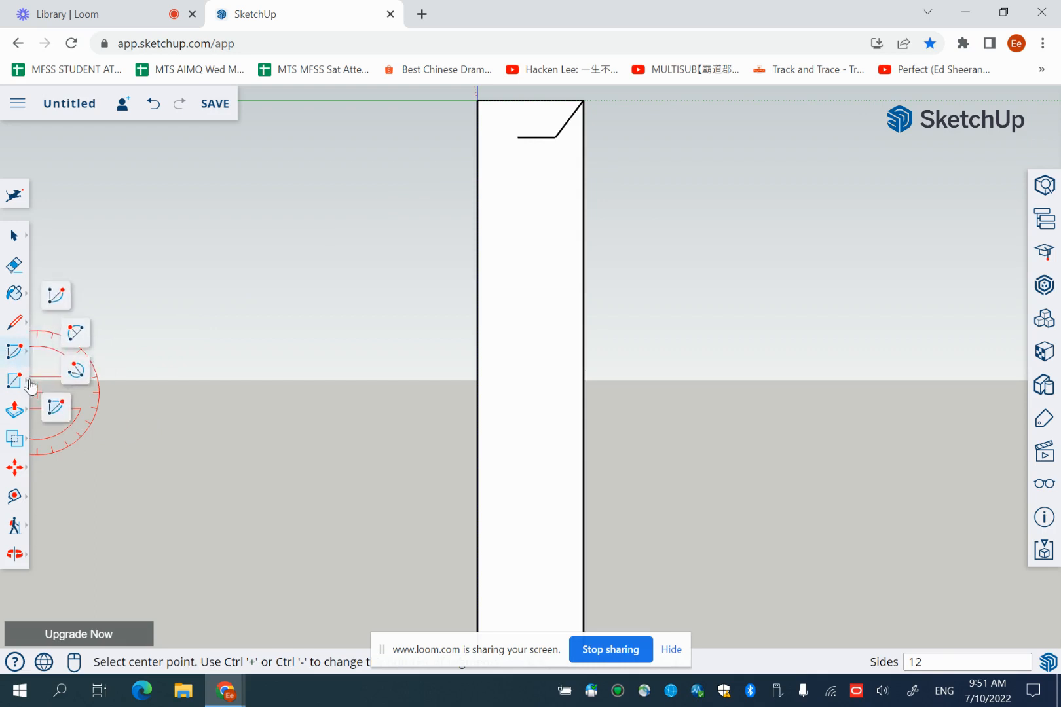
pyautogui.click(51, 411)
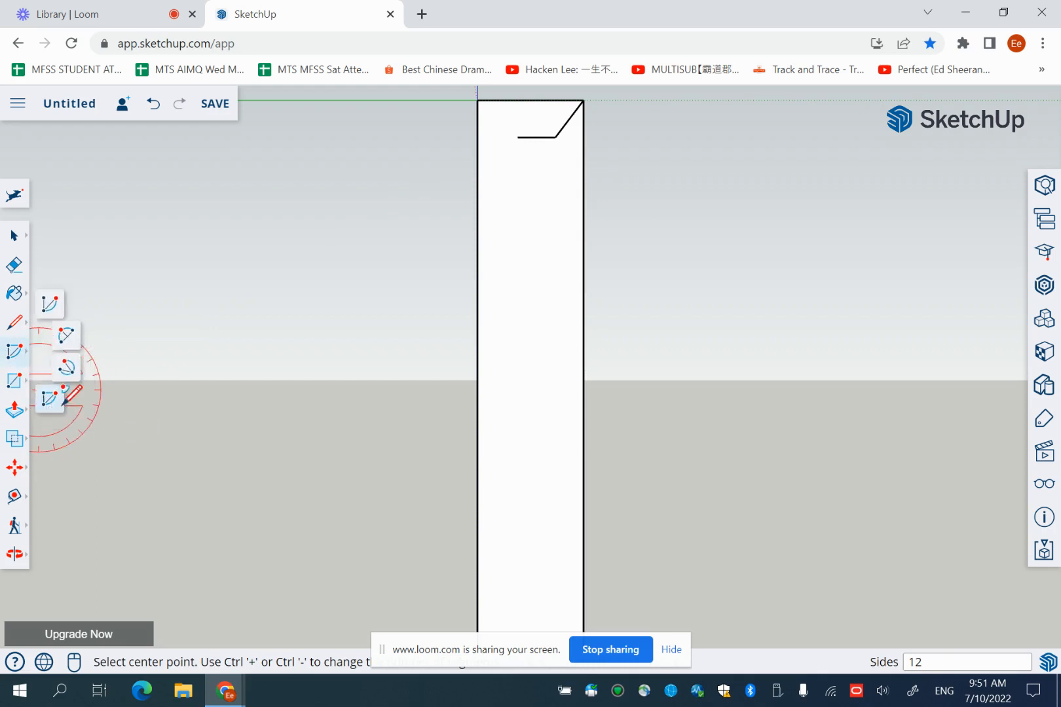
pyautogui.click(16, 354)
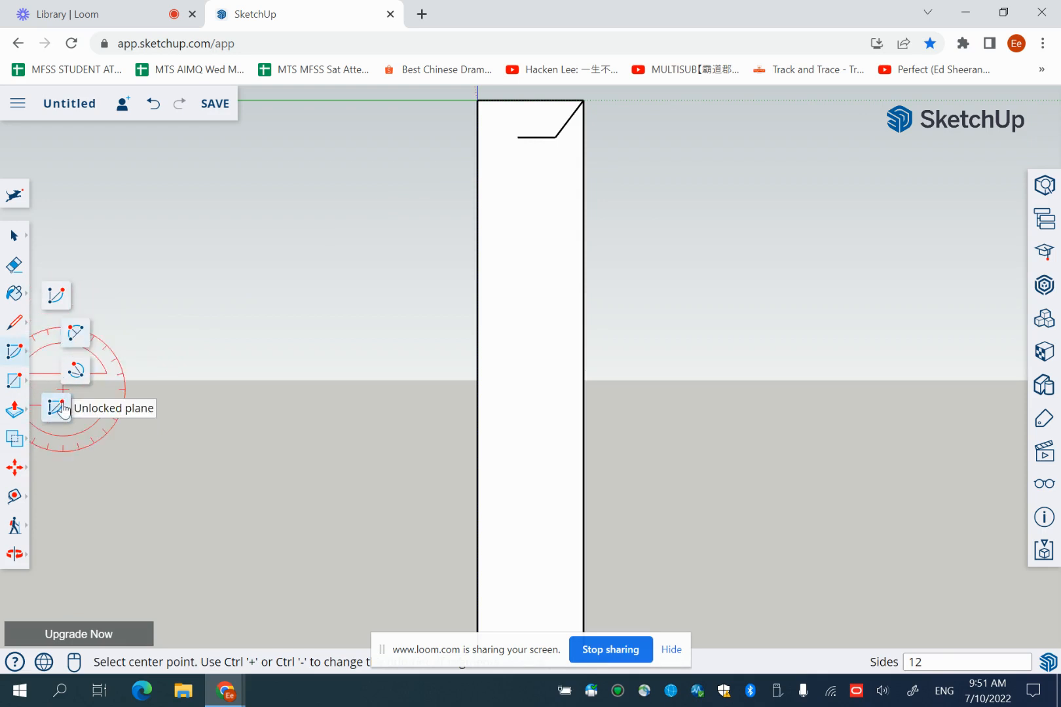
pyautogui.click(75, 332)
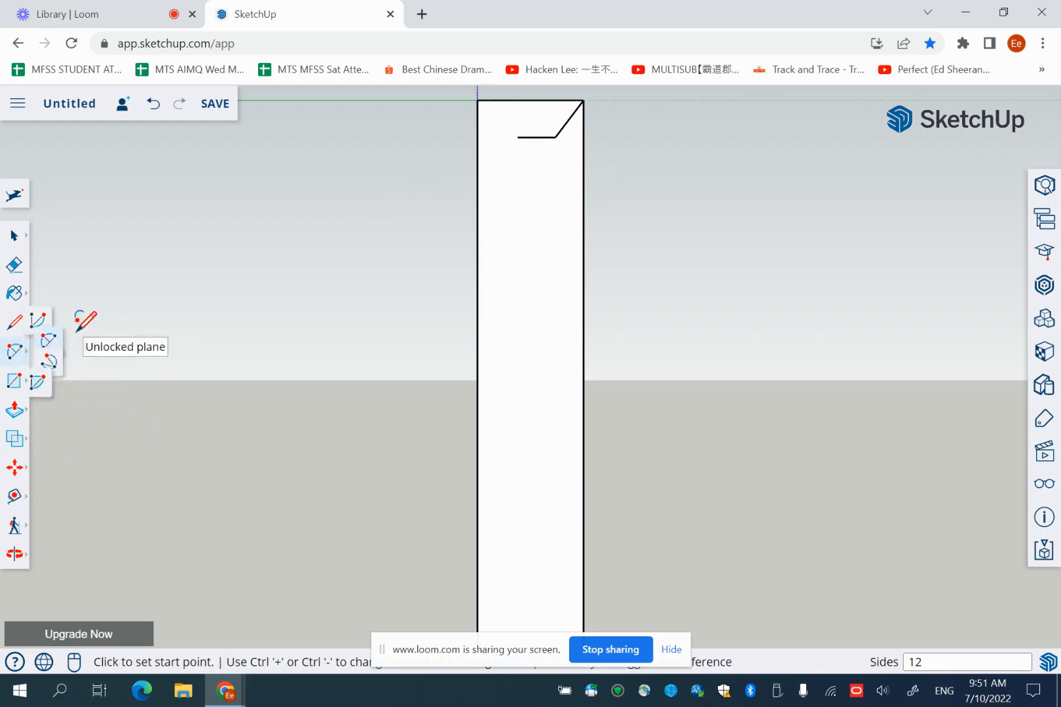
pyautogui.click(29, 360)
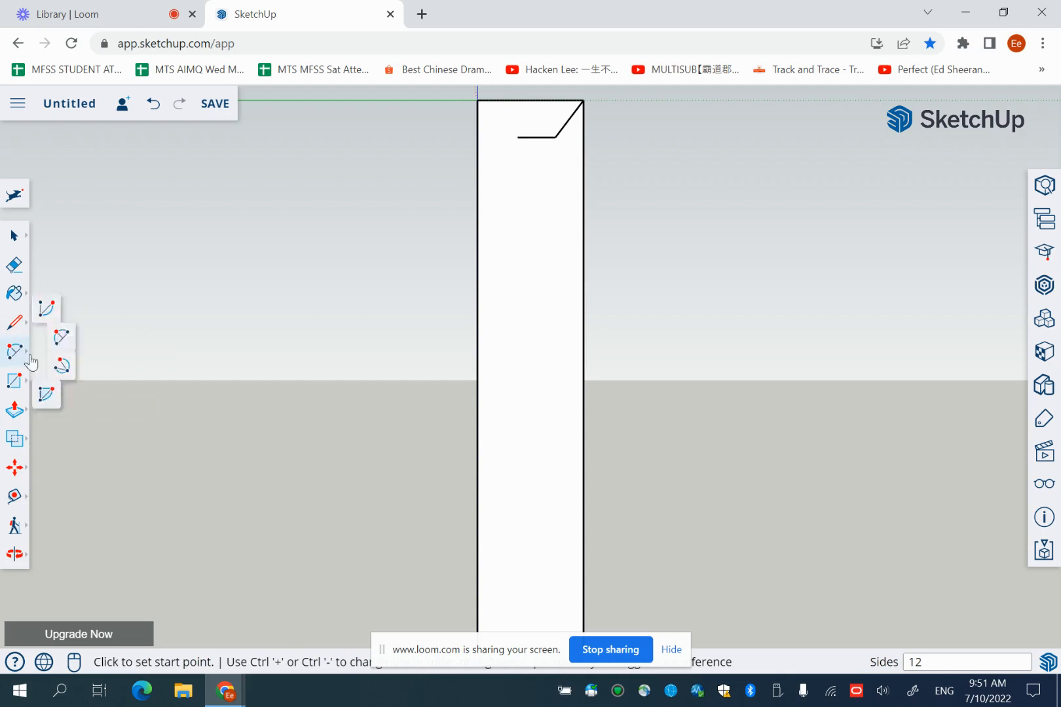
pyautogui.click(47, 395)
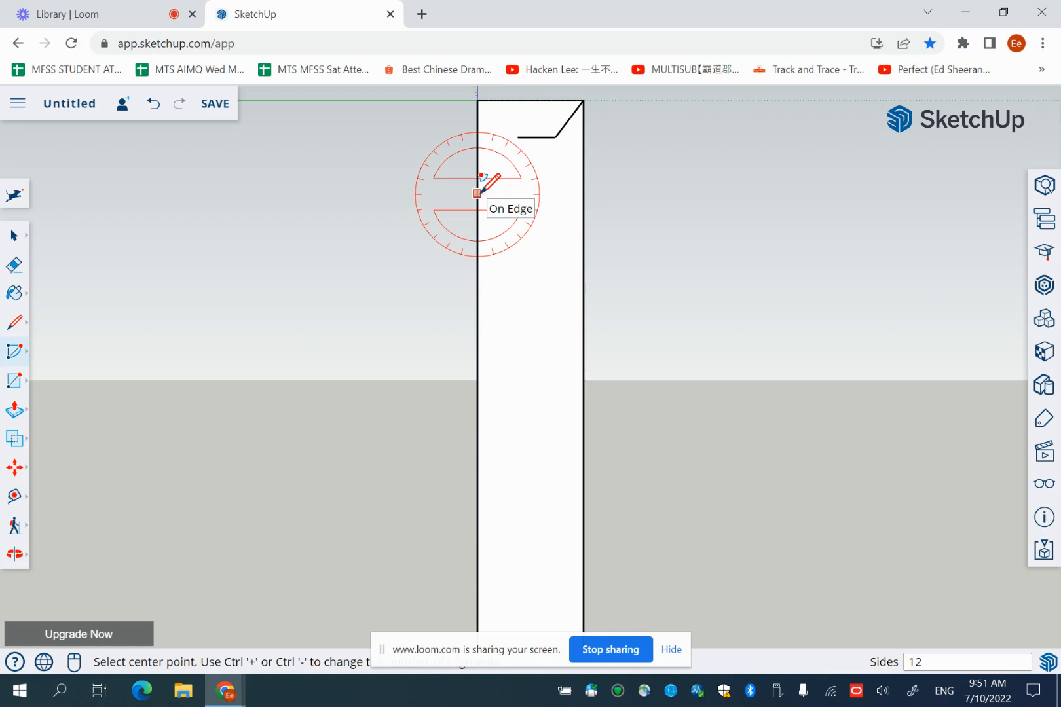
pyautogui.click(478, 193)
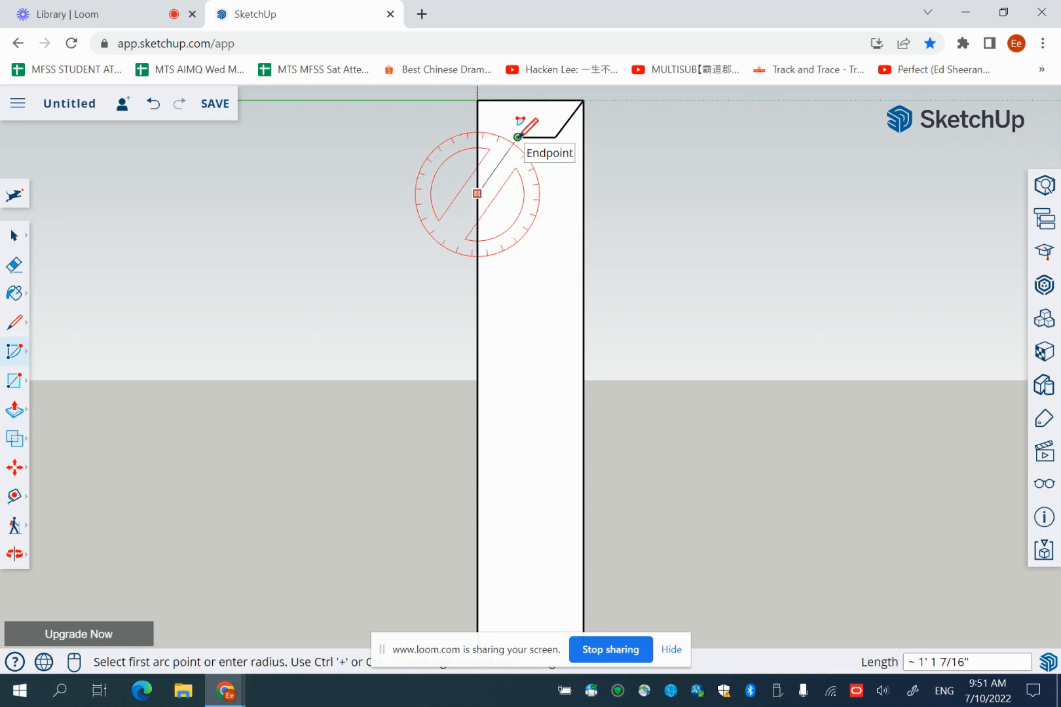
pyautogui.click(517, 137)
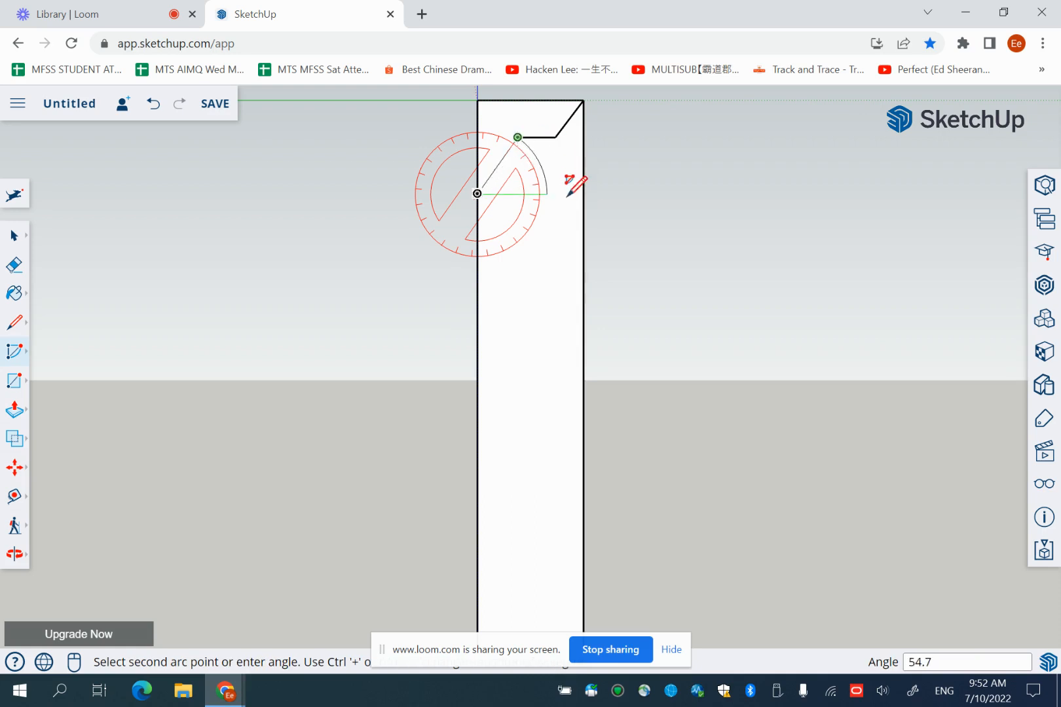
pyautogui.click(521, 272)
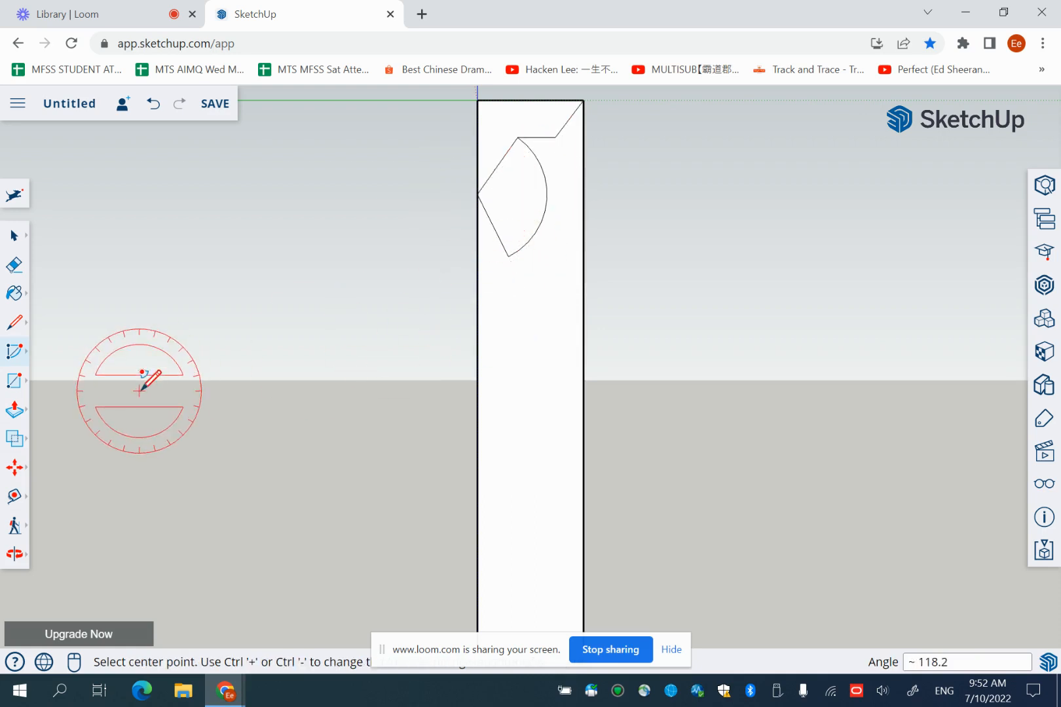
# Draw a 3 Point Arc about 2' 5 15/16" long from the pie's curved edge straight down the face, bulging left
pyautogui.click(15, 354)
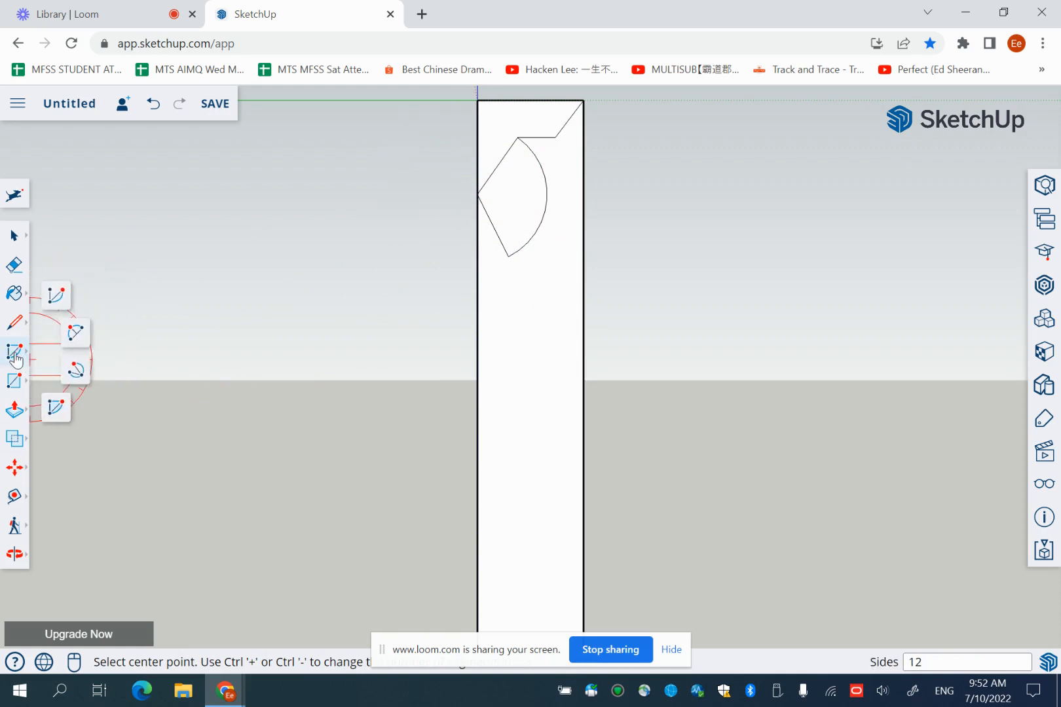
pyautogui.click(74, 373)
pyautogui.click(17, 355)
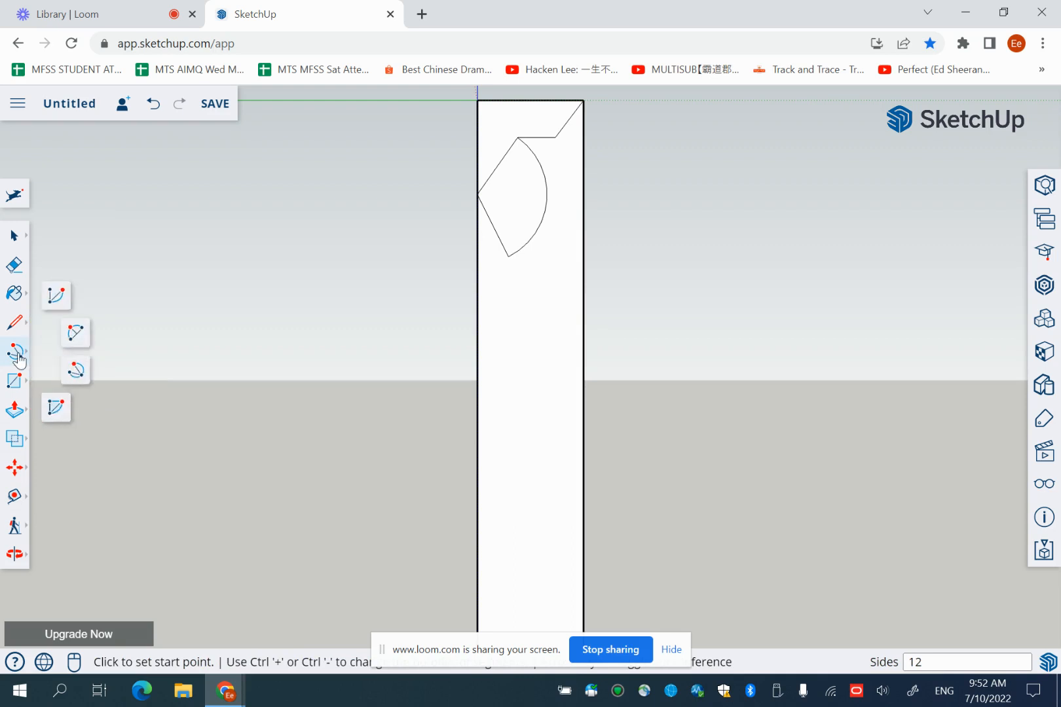
pyautogui.click(79, 374)
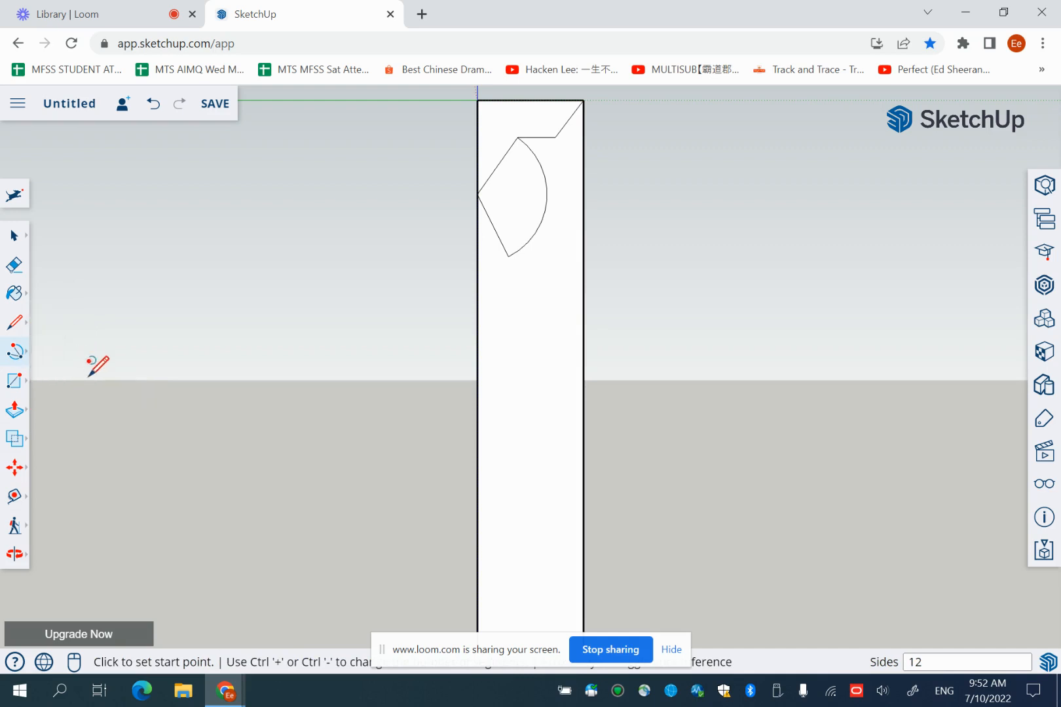
pyautogui.click(541, 223)
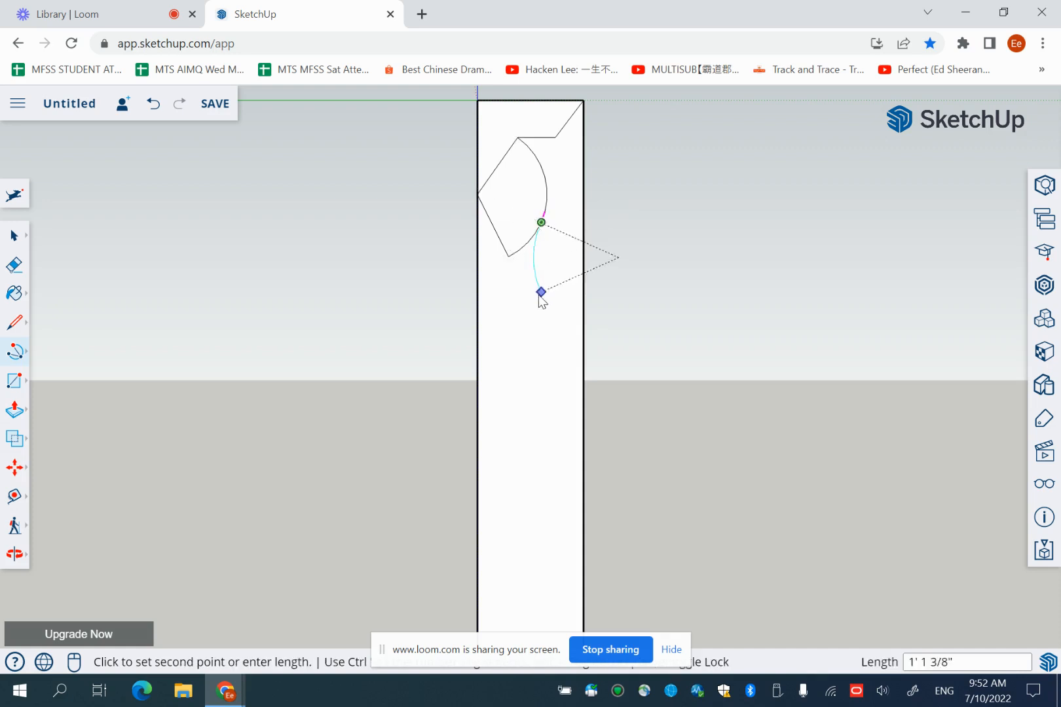
pyautogui.click(540, 371)
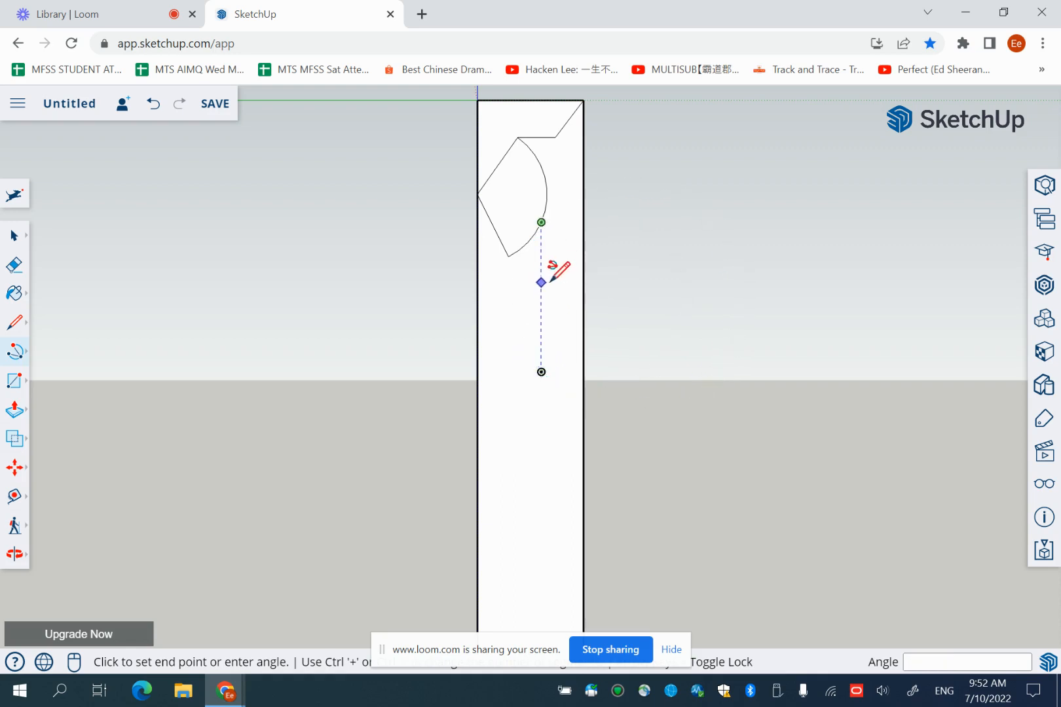
pyautogui.click(542, 222)
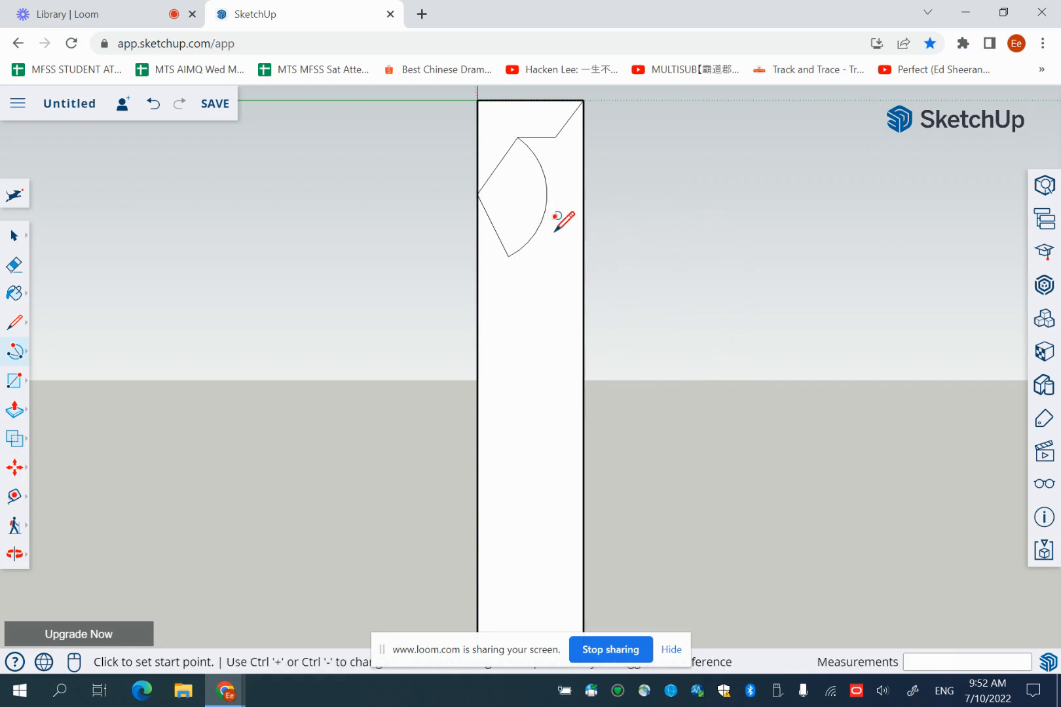
pyautogui.click(541, 222)
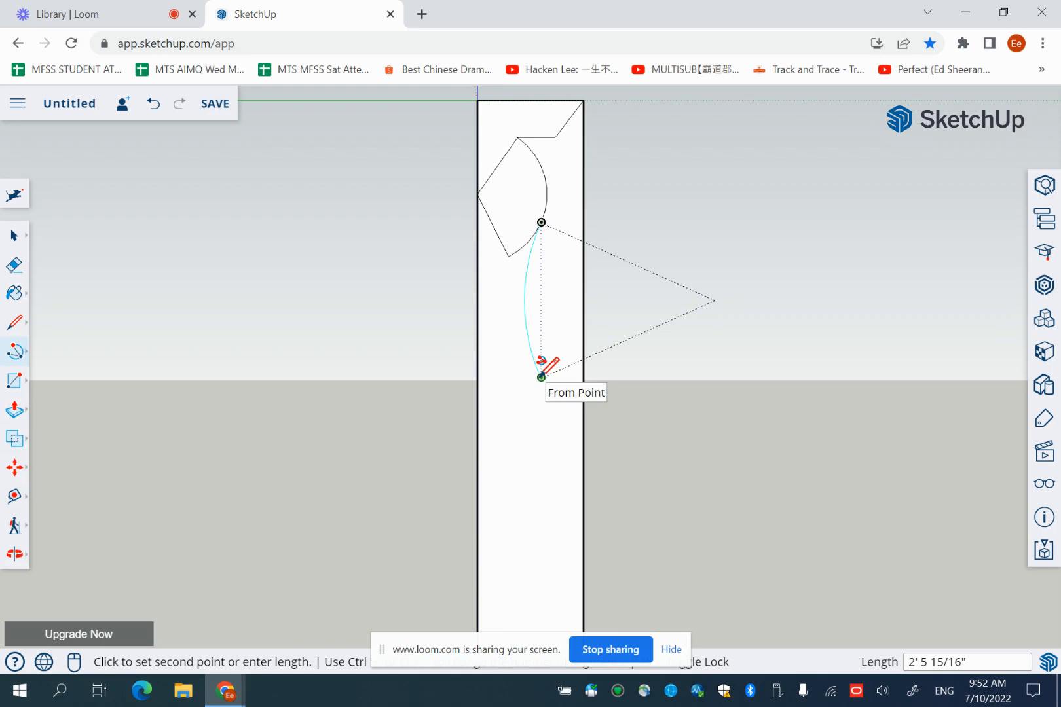
pyautogui.click(540, 377)
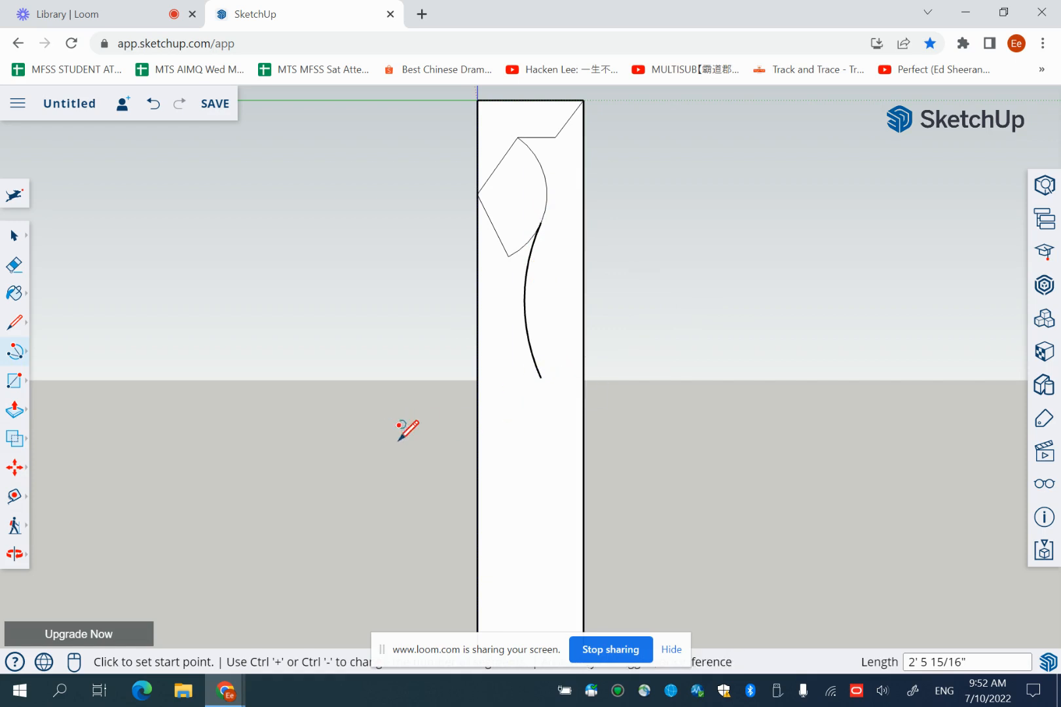
# Continue the curve with an arc about 2' 8 3/16" long bulging right and a line about 1' 10 11/16" to the rectangle's lower right corner
pyautogui.click(540, 377)
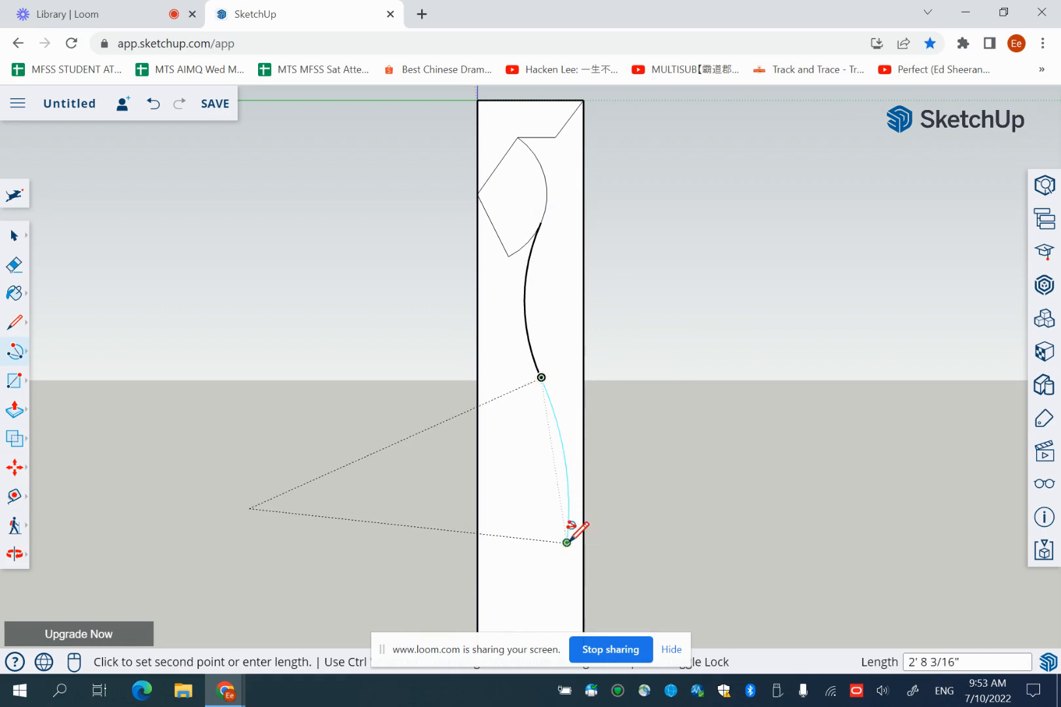
pyautogui.click(567, 542)
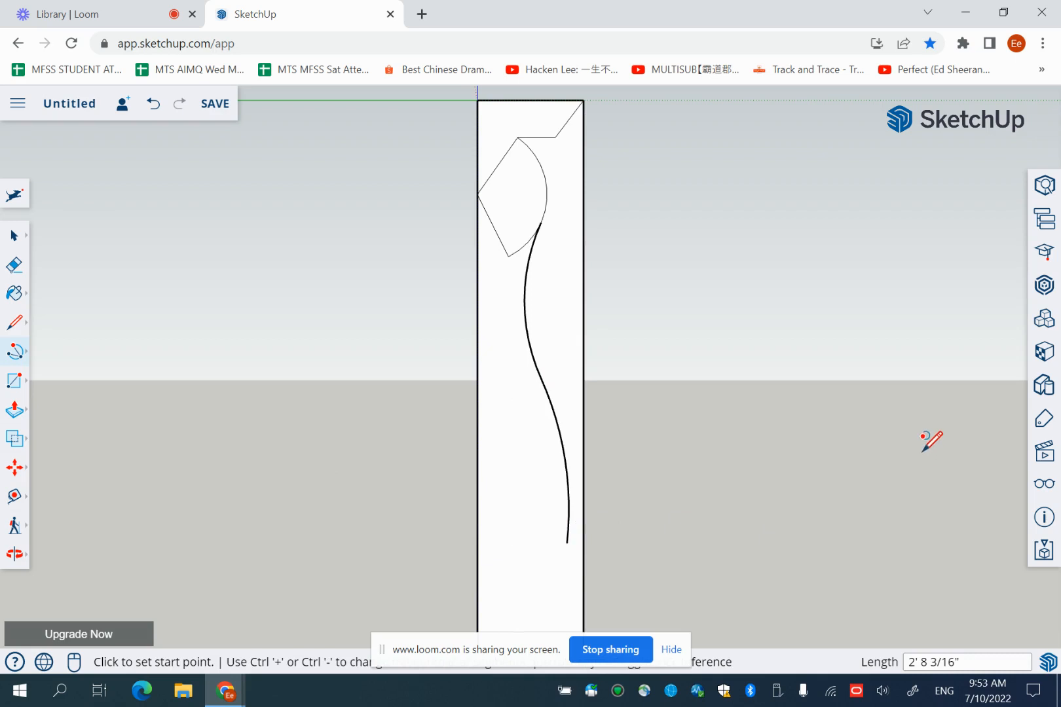
pyautogui.click(11, 557)
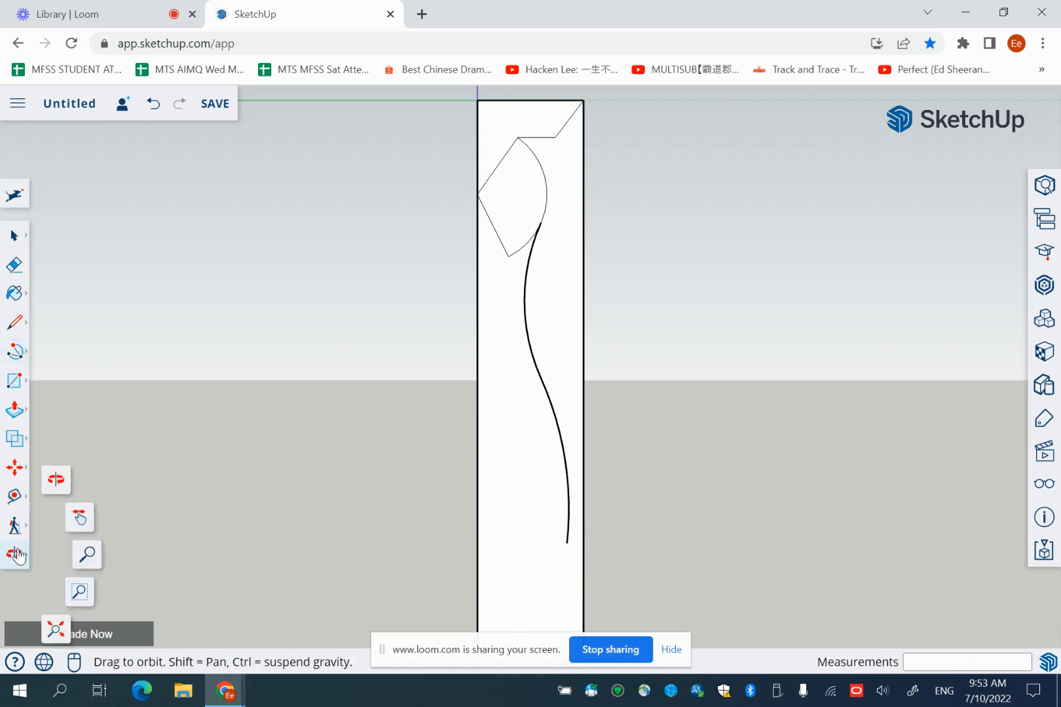
pyautogui.click(81, 519)
pyautogui.moveTo(336, 582); pyautogui.dragTo(341, 509)
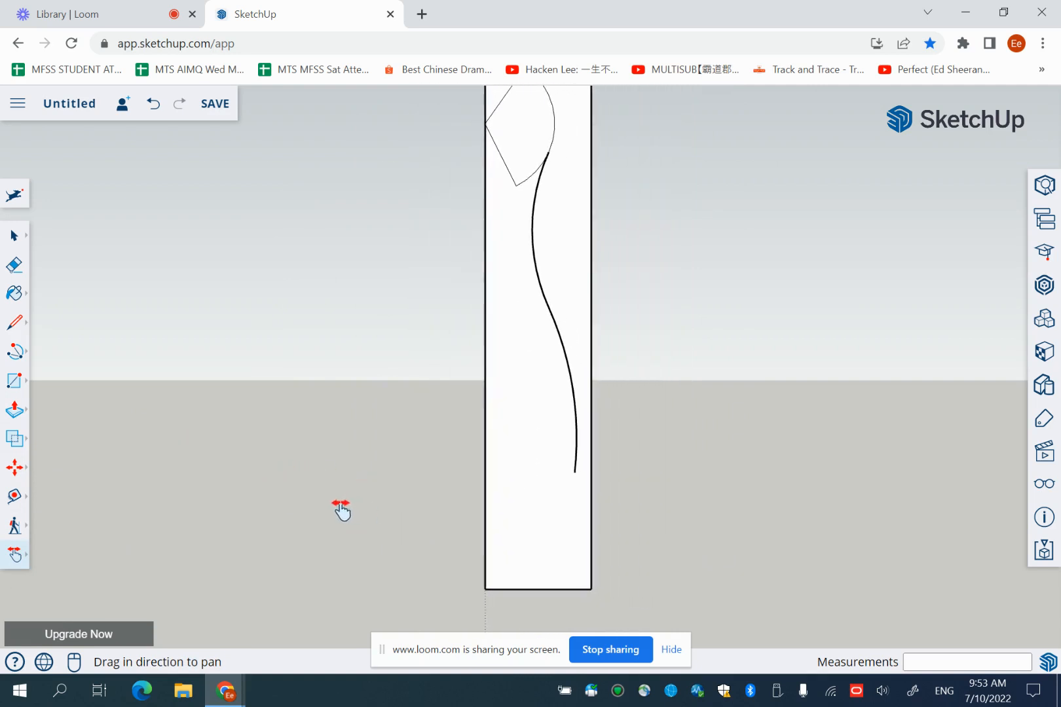
pyautogui.click(16, 322)
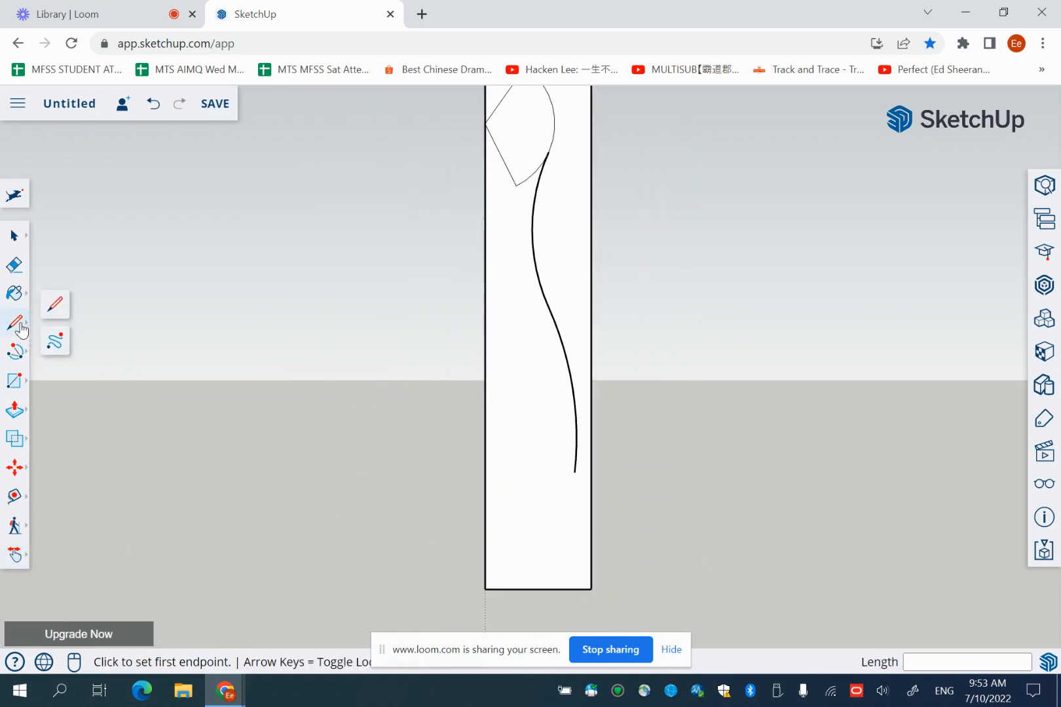
pyautogui.click(57, 310)
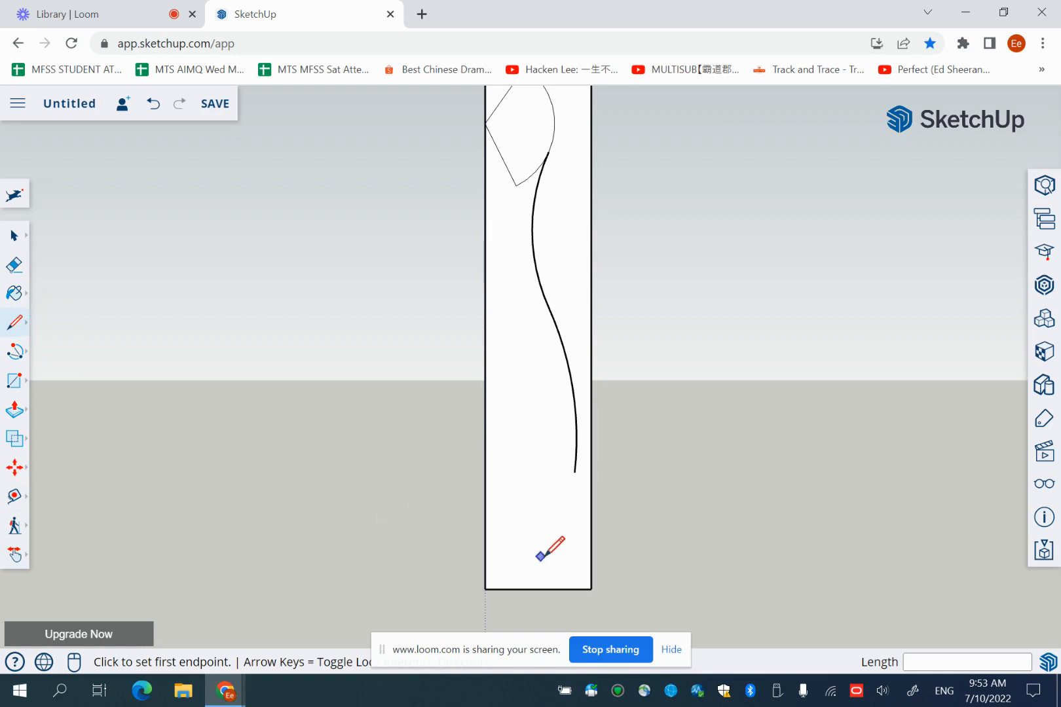
pyautogui.click(575, 471)
pyautogui.click(590, 588)
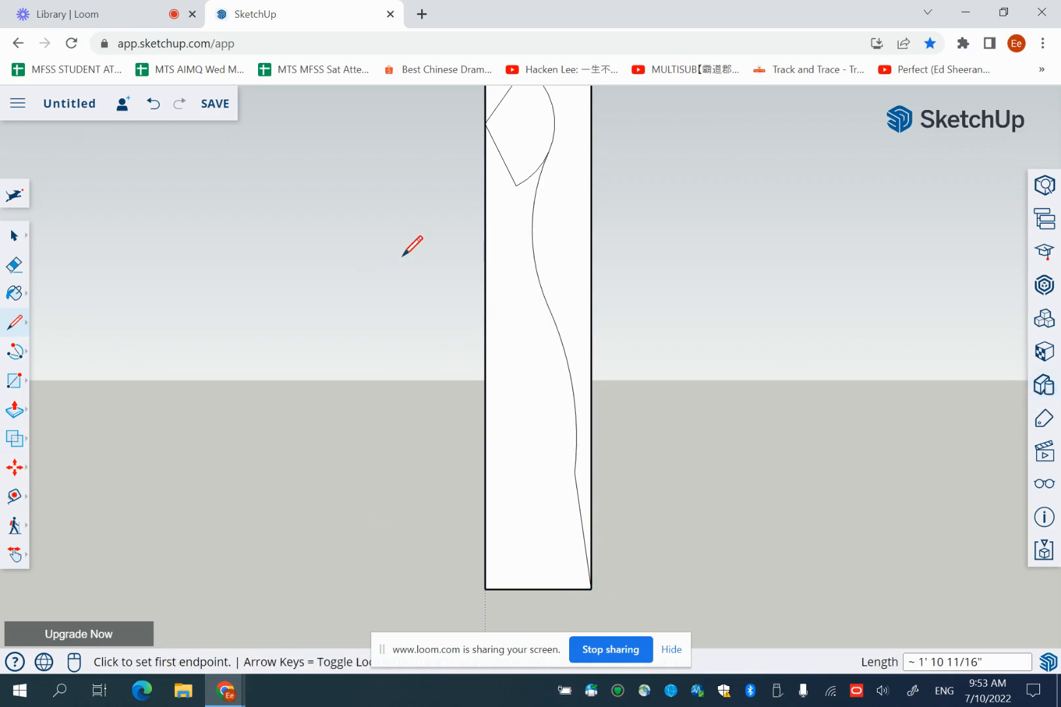
# Erase the pie's straight edges, its leftover arc piece and the rectangle's right edge so only the curved half-profile remains
pyautogui.scroll(-2, 412, 243)
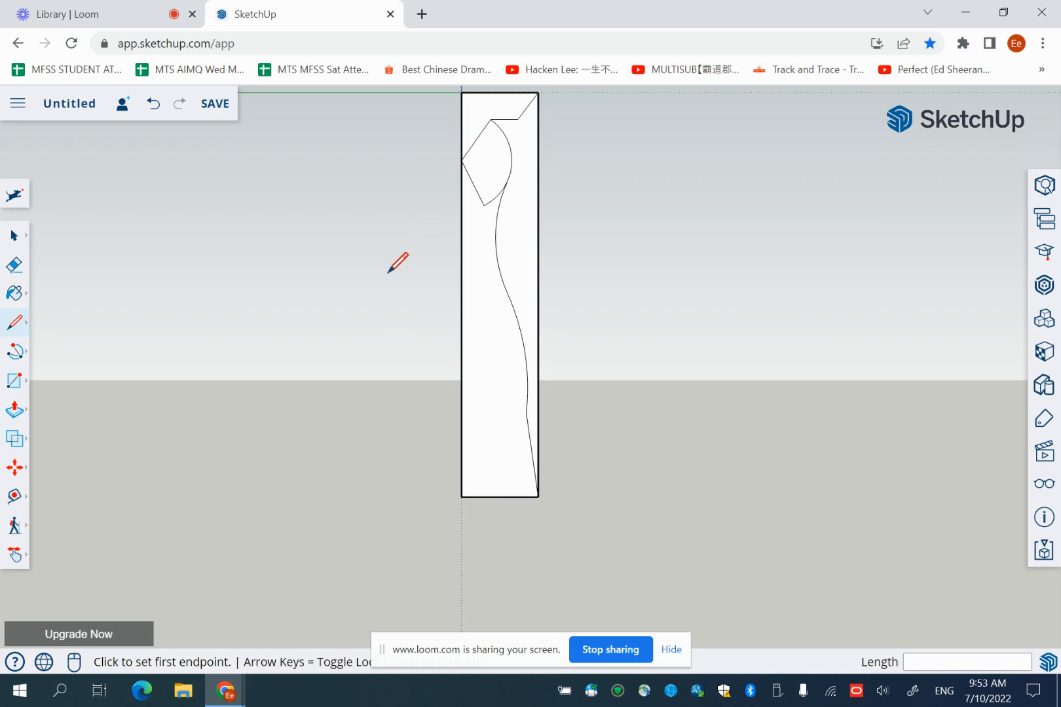
pyautogui.scroll(2, 389, 273)
pyautogui.scroll(-2, 388, 273)
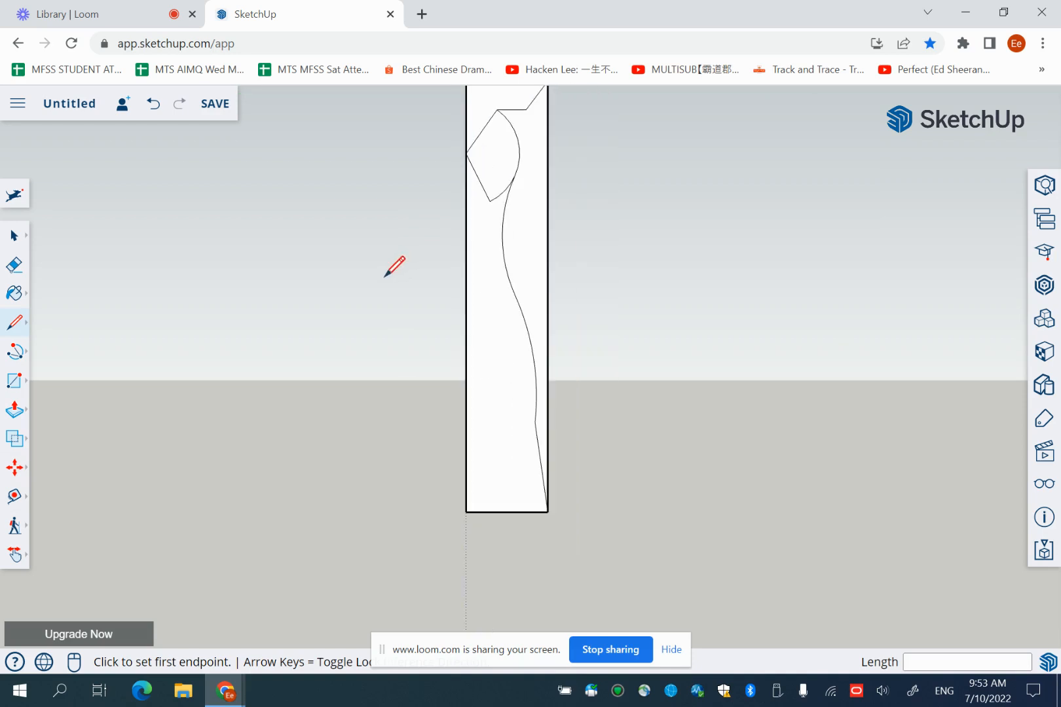
pyautogui.click(14, 266)
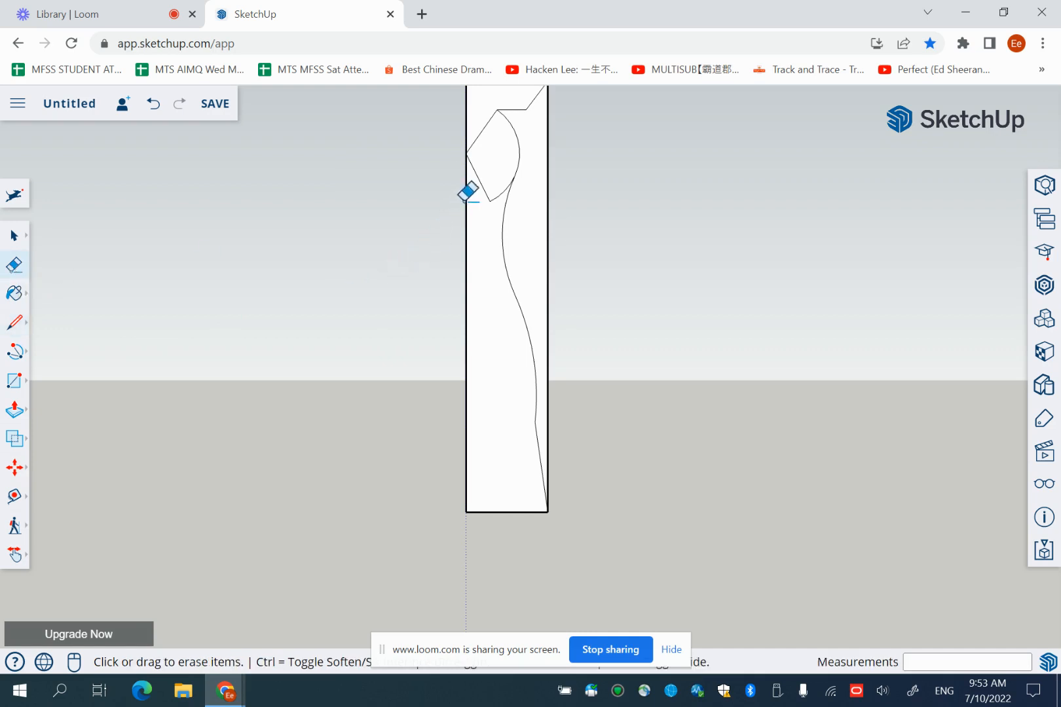
pyautogui.moveTo(481, 206); pyautogui.dragTo(489, 216)
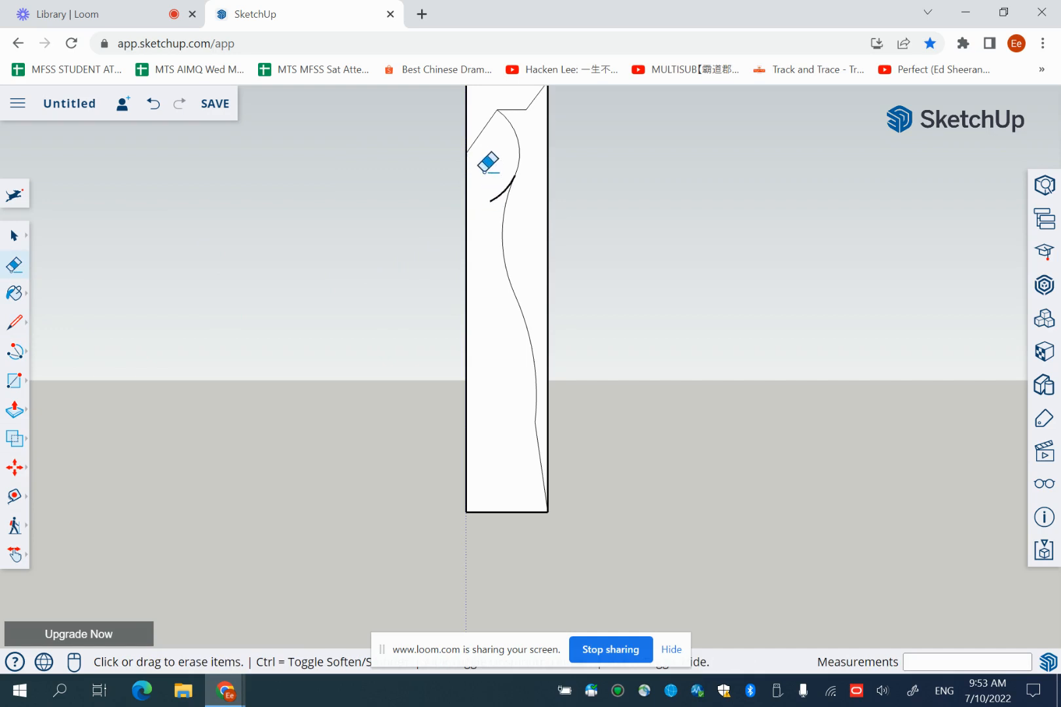
pyautogui.moveTo(479, 136); pyautogui.dragTo(498, 205)
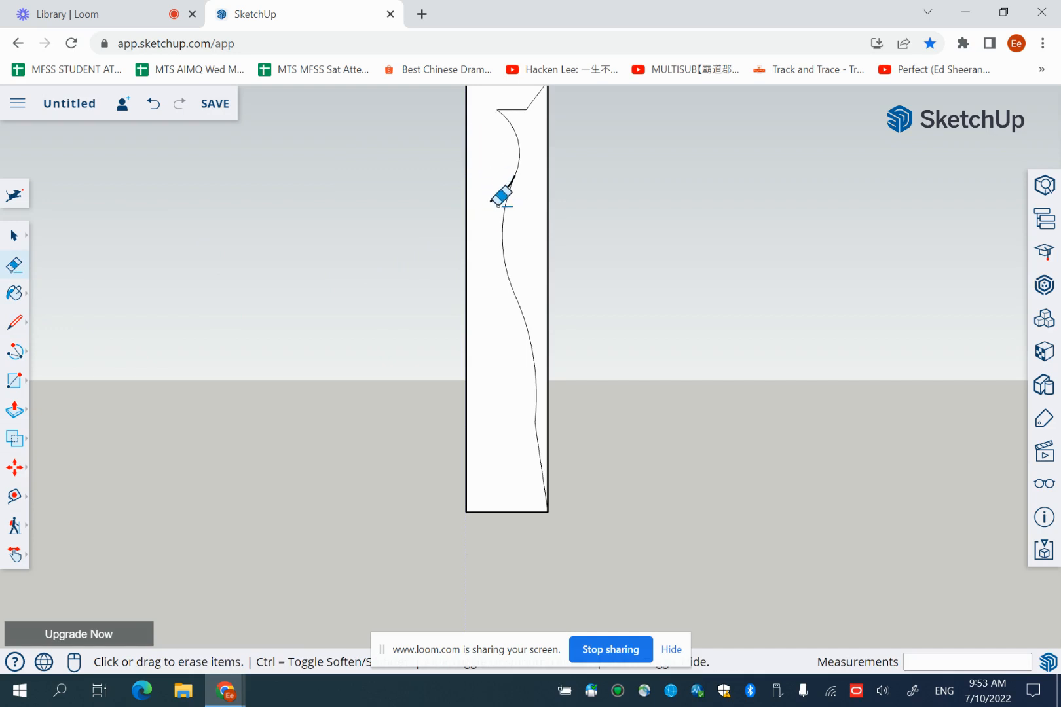
pyautogui.click(550, 213)
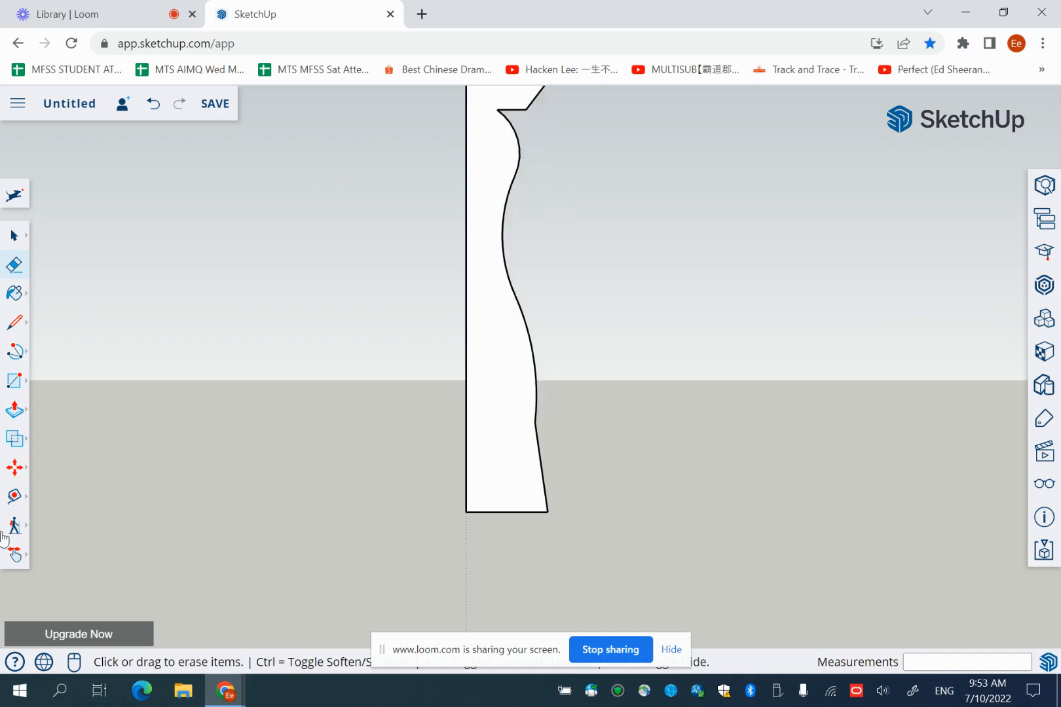
# Draw a horizontal circle of about 1' 11 5/8" radius centred on the origin at the profile's top corner
pyautogui.click(15, 555)
pyautogui.moveTo(291, 351); pyautogui.dragTo(538, 489)
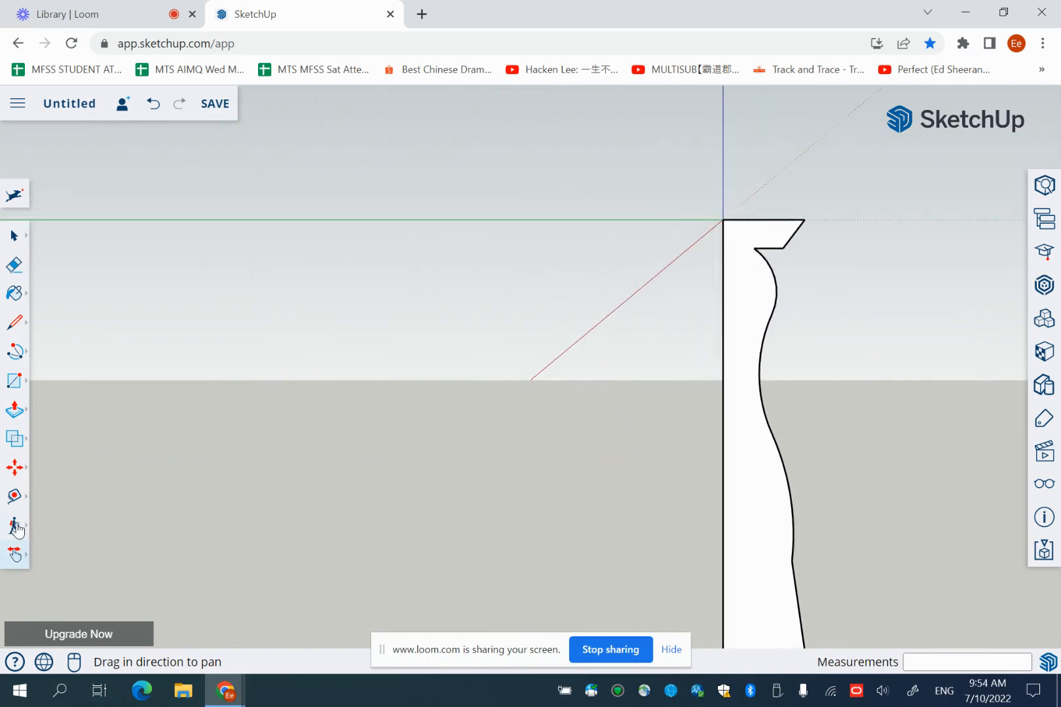
pyautogui.click(15, 555)
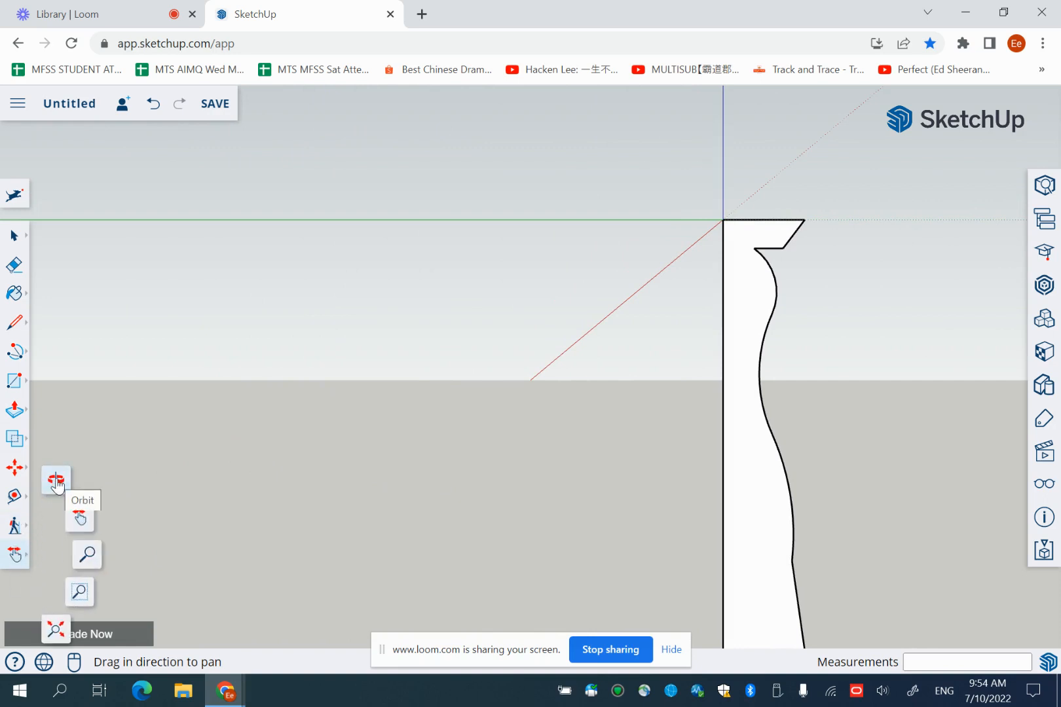
pyautogui.click(56, 482)
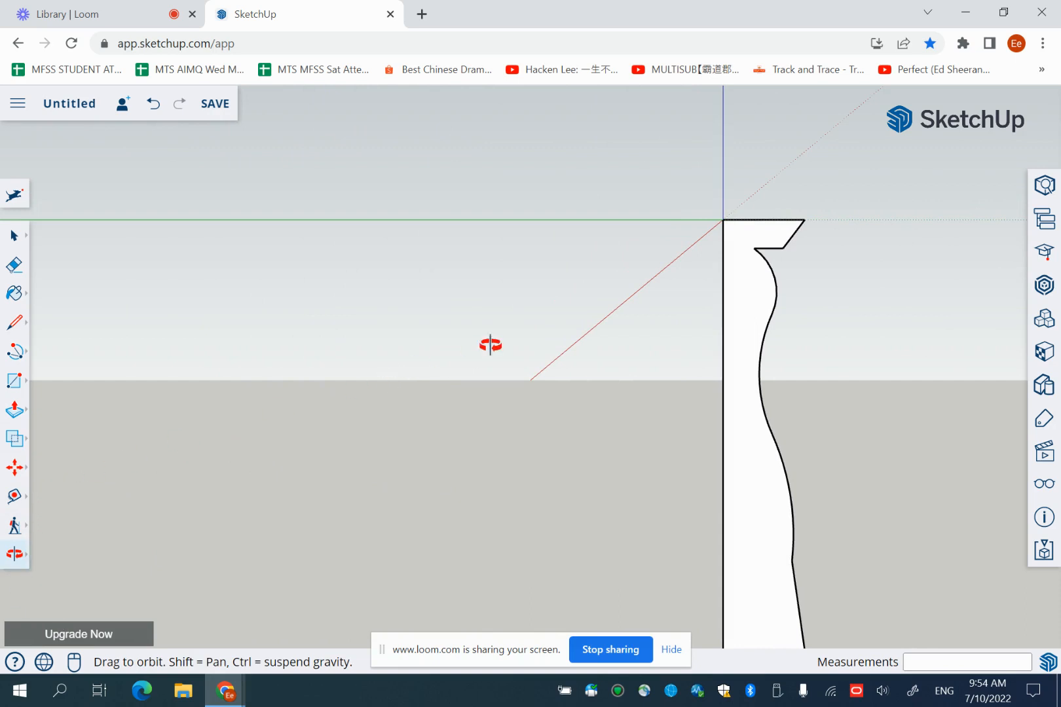
pyautogui.moveTo(487, 345); pyautogui.dragTo(218, 453)
pyautogui.moveTo(521, 367); pyautogui.dragTo(376, 480)
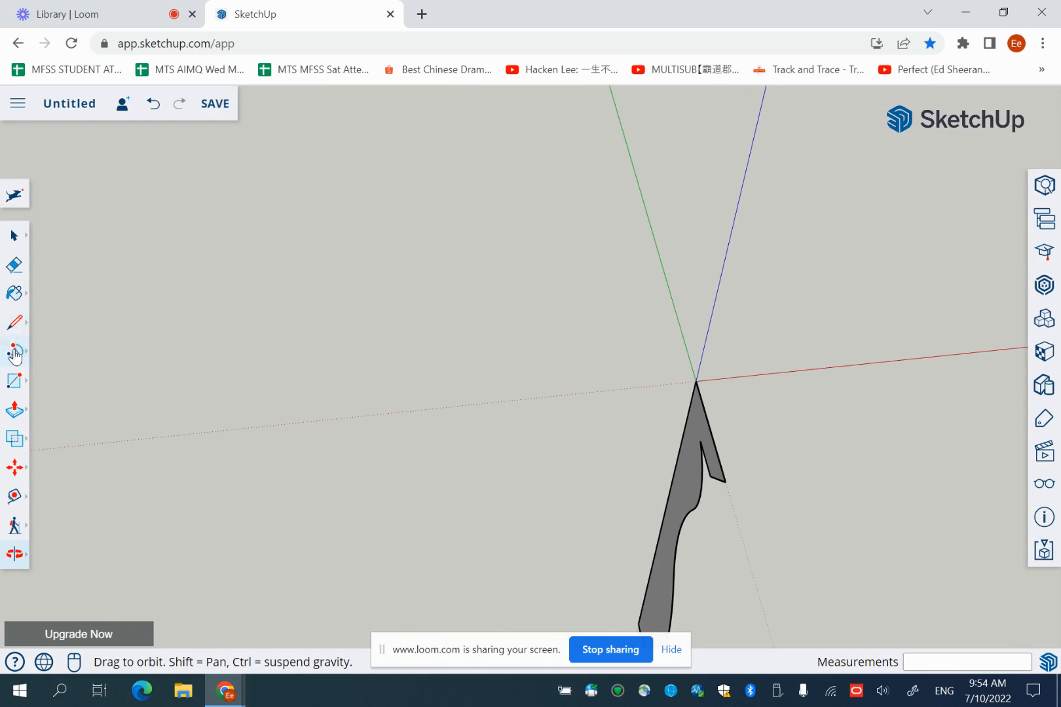
pyautogui.click(13, 383)
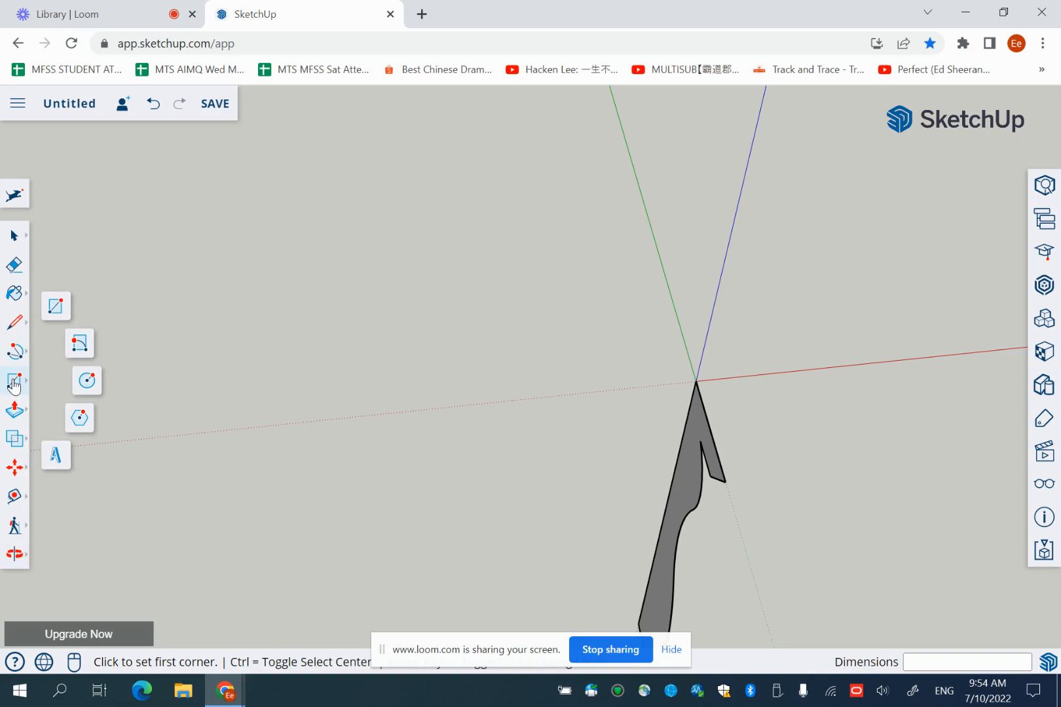
pyautogui.click(87, 383)
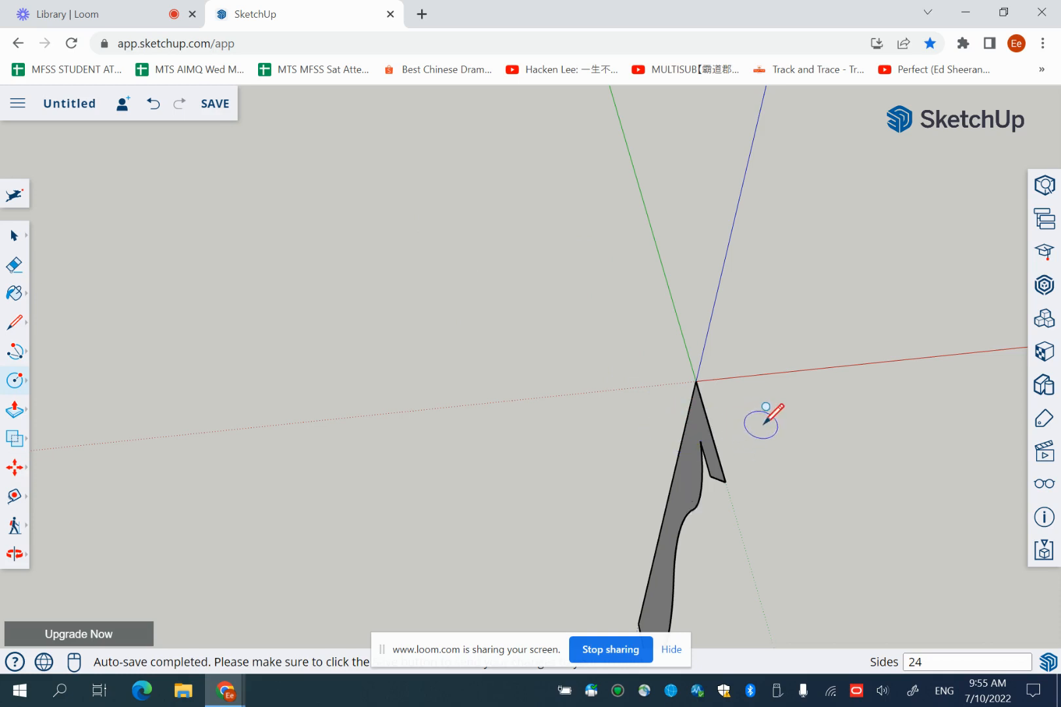
pyautogui.click(696, 379)
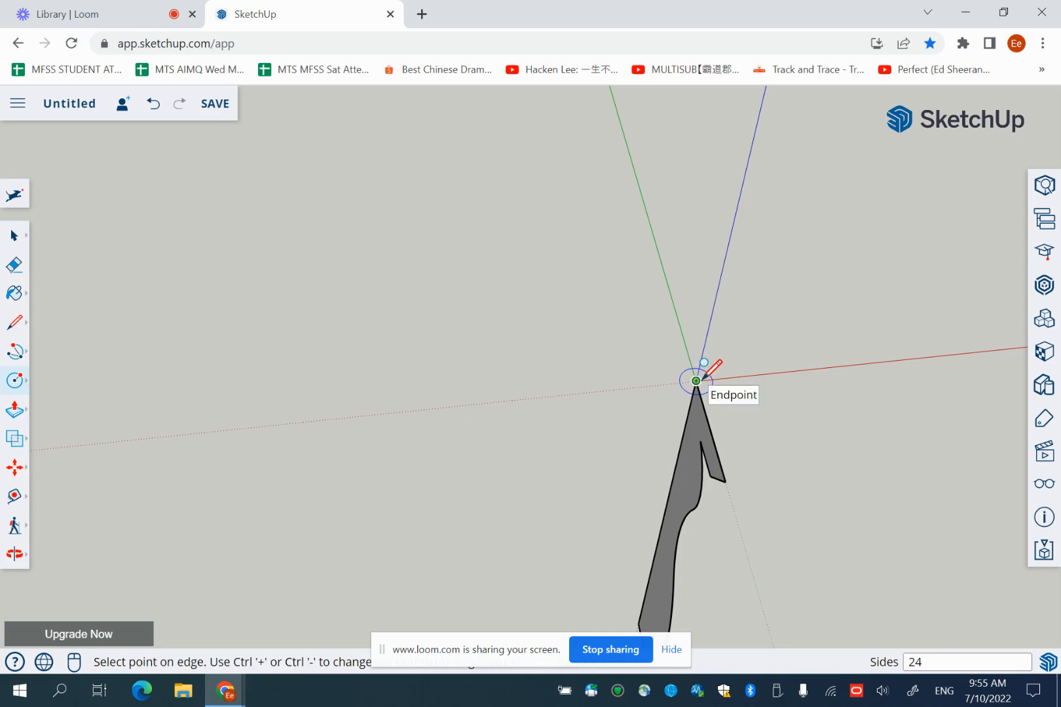
pyautogui.click(828, 347)
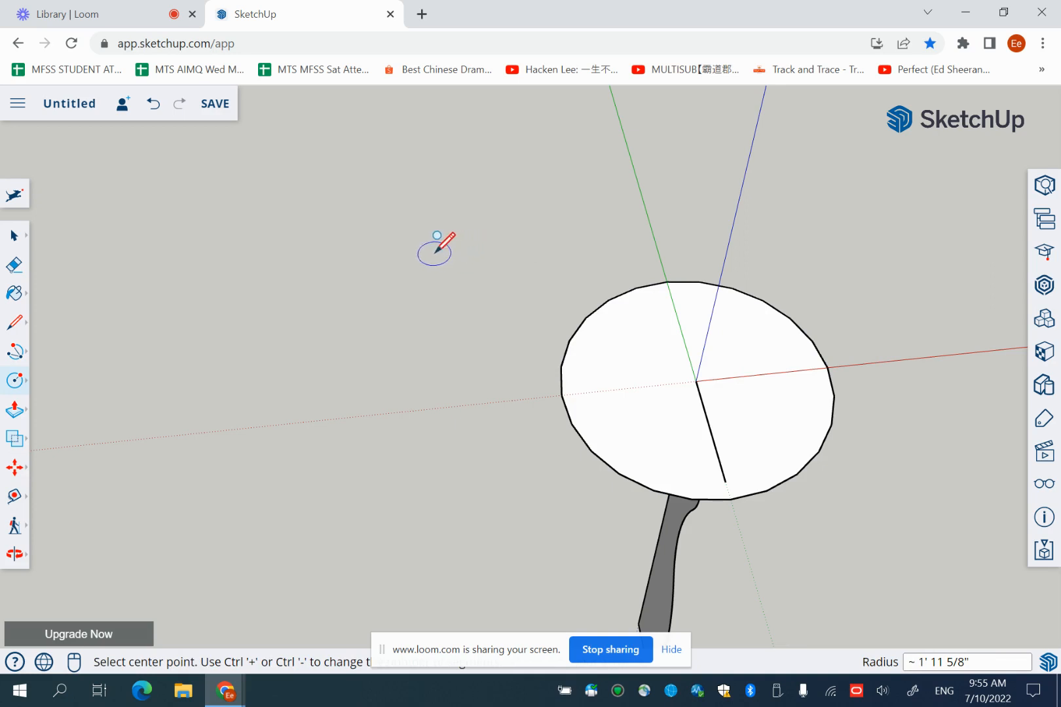
# Compare selecting the circle's edge alone, its face alone, and the face together with its edge
pyautogui.click(15, 553)
pyautogui.moveTo(282, 538); pyautogui.dragTo(577, 394)
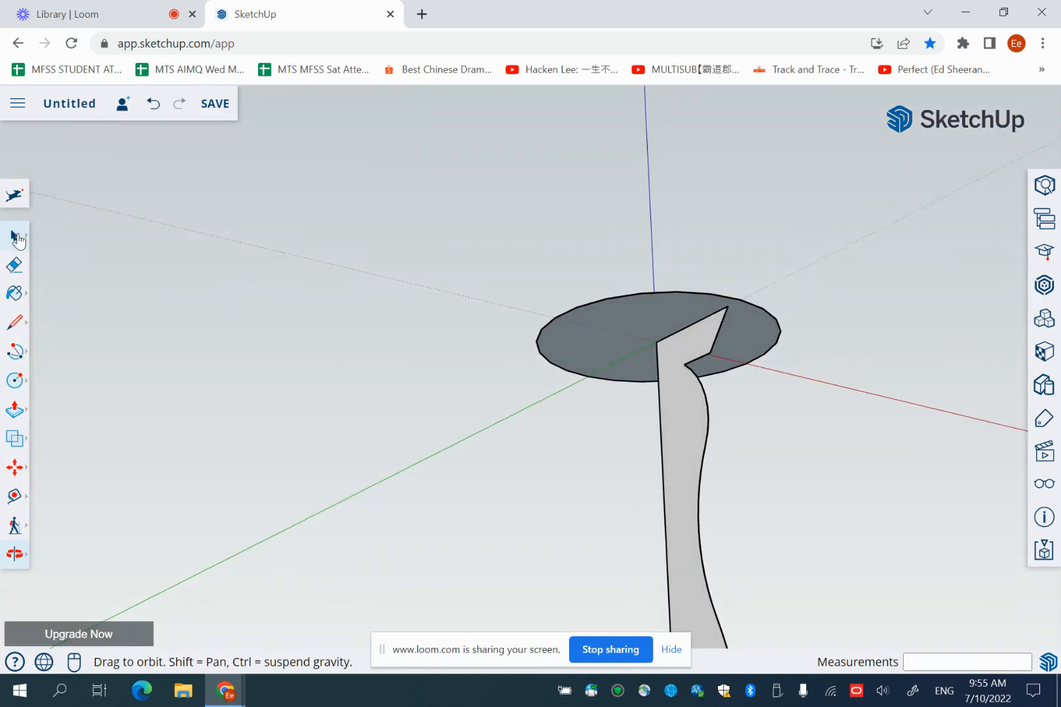
pyautogui.click(16, 237)
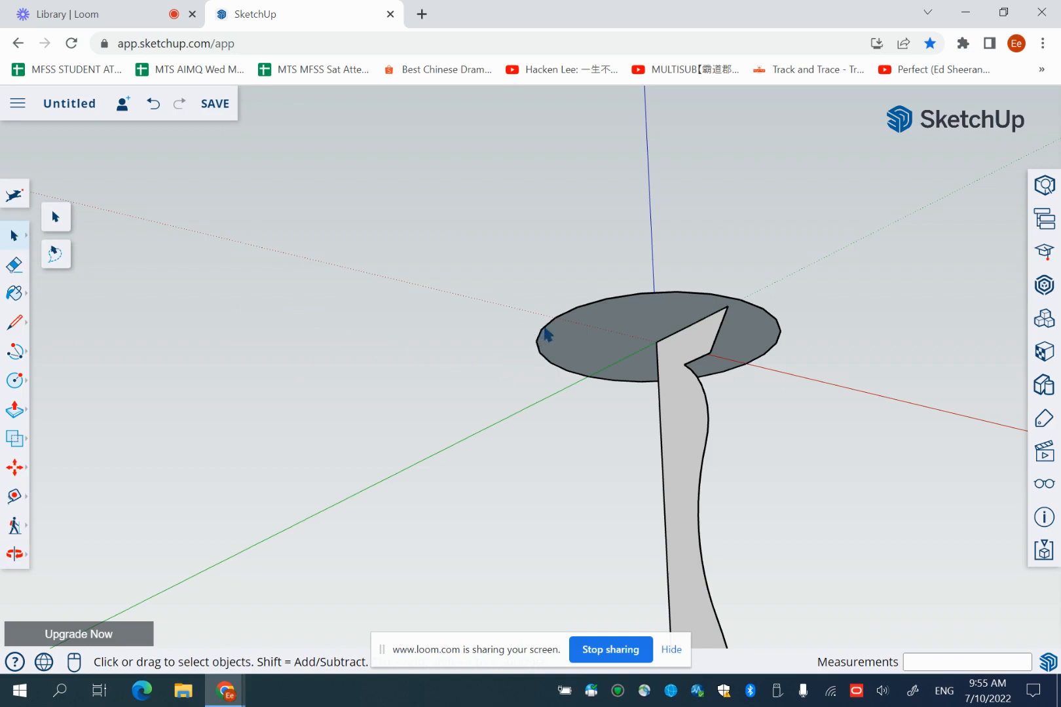
pyautogui.click(545, 332)
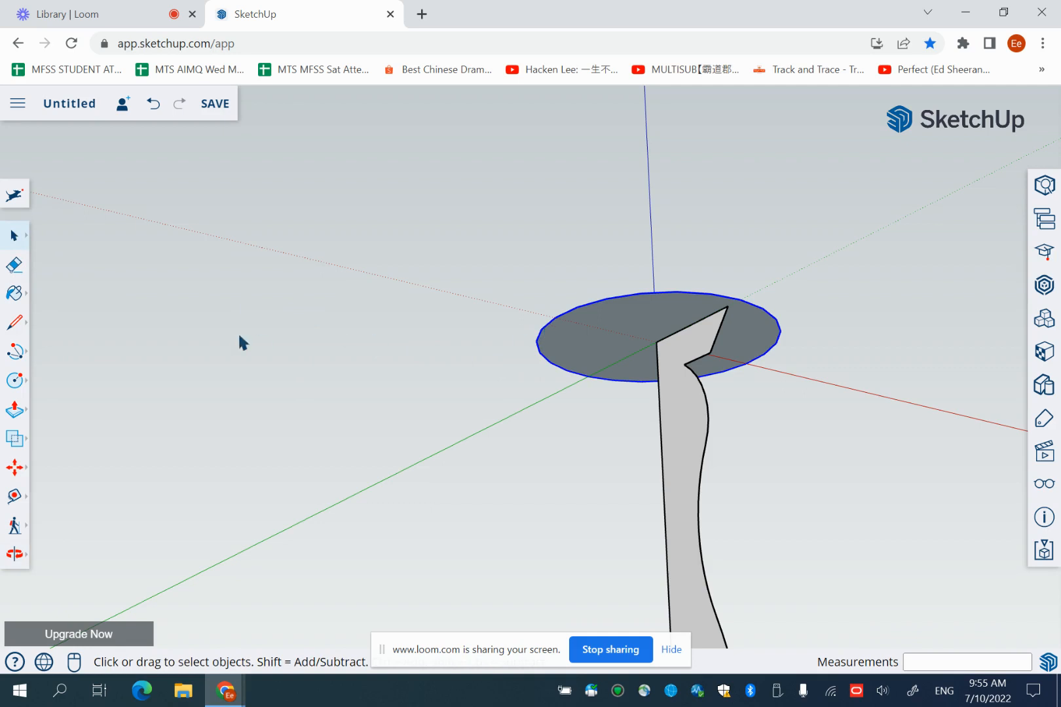
pyautogui.click(239, 336)
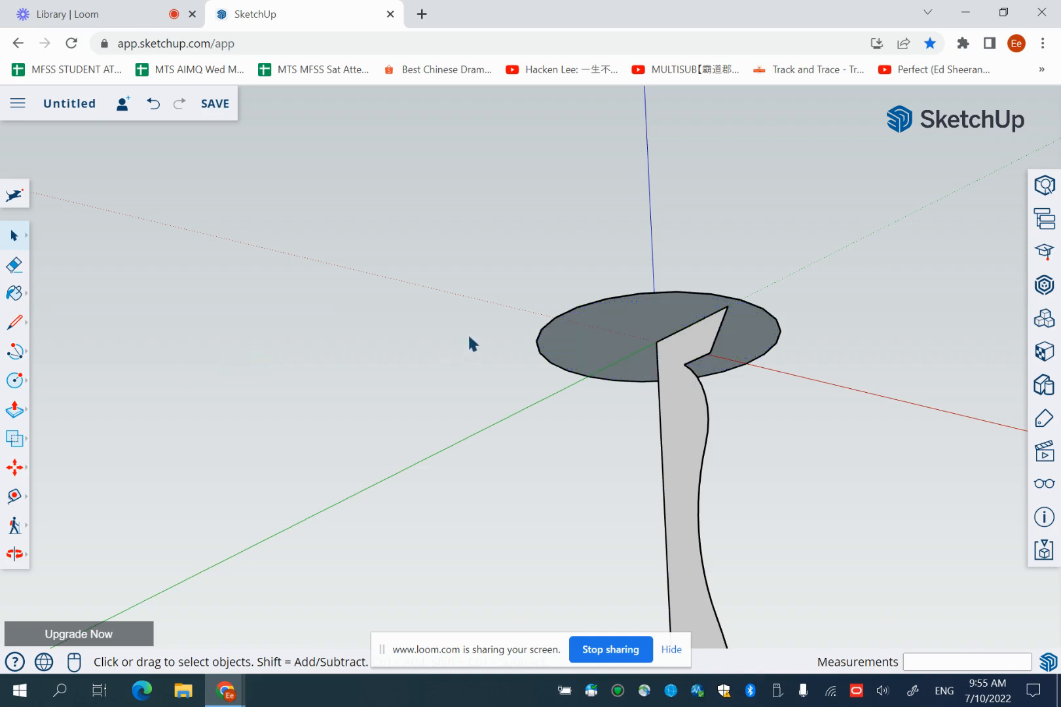
pyautogui.click(550, 331)
pyautogui.click(355, 396)
pyautogui.click(590, 342)
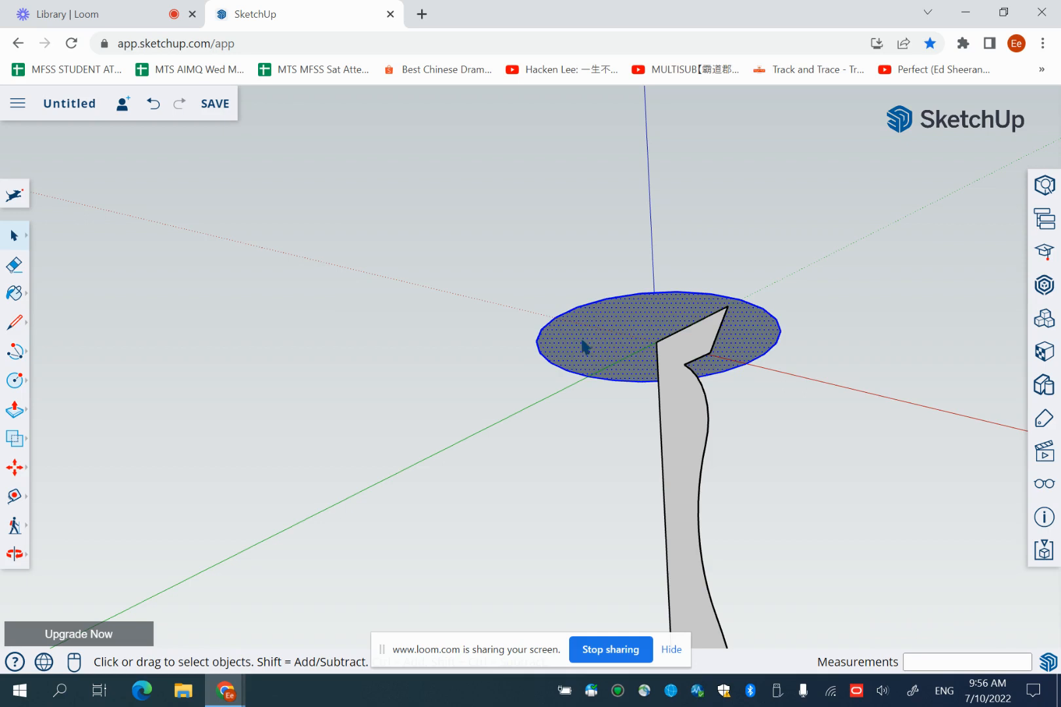
pyautogui.click(473, 373)
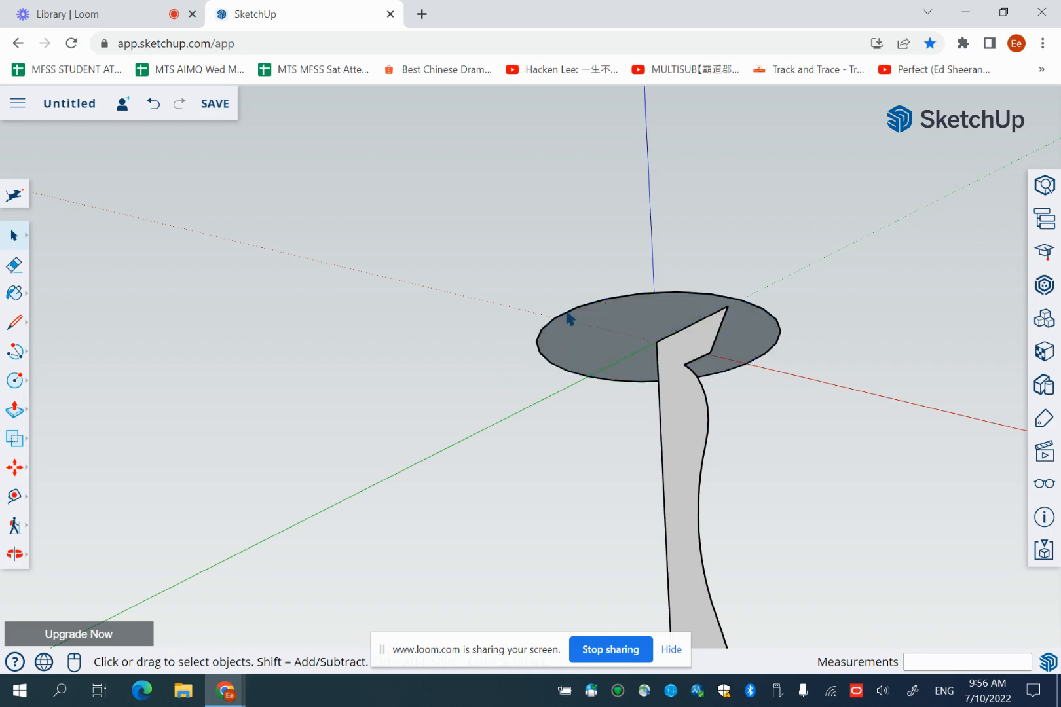
pyautogui.click(567, 315)
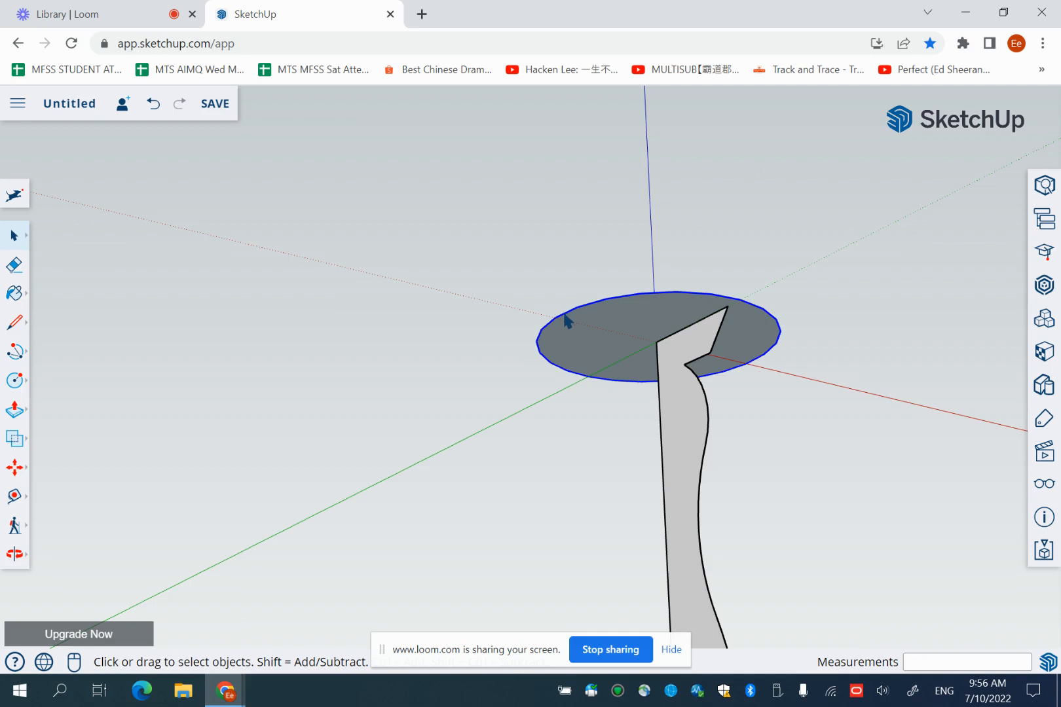
pyautogui.click(584, 341)
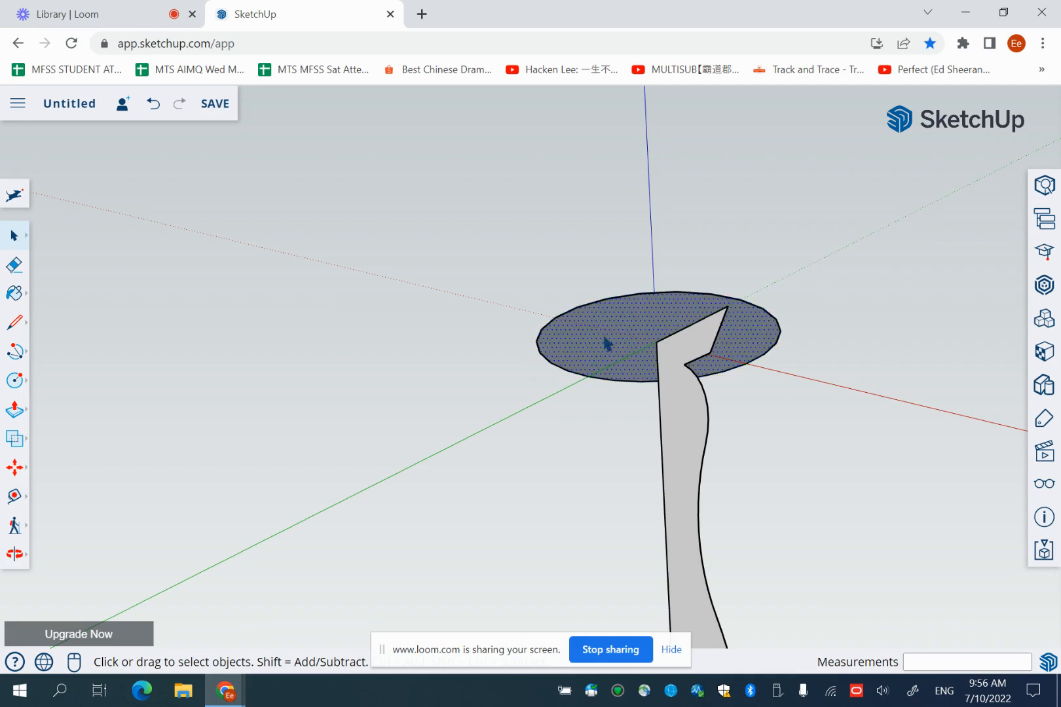
# Try to extrude the curved profile along the circle's edge with Follow Me
pyautogui.click(579, 307)
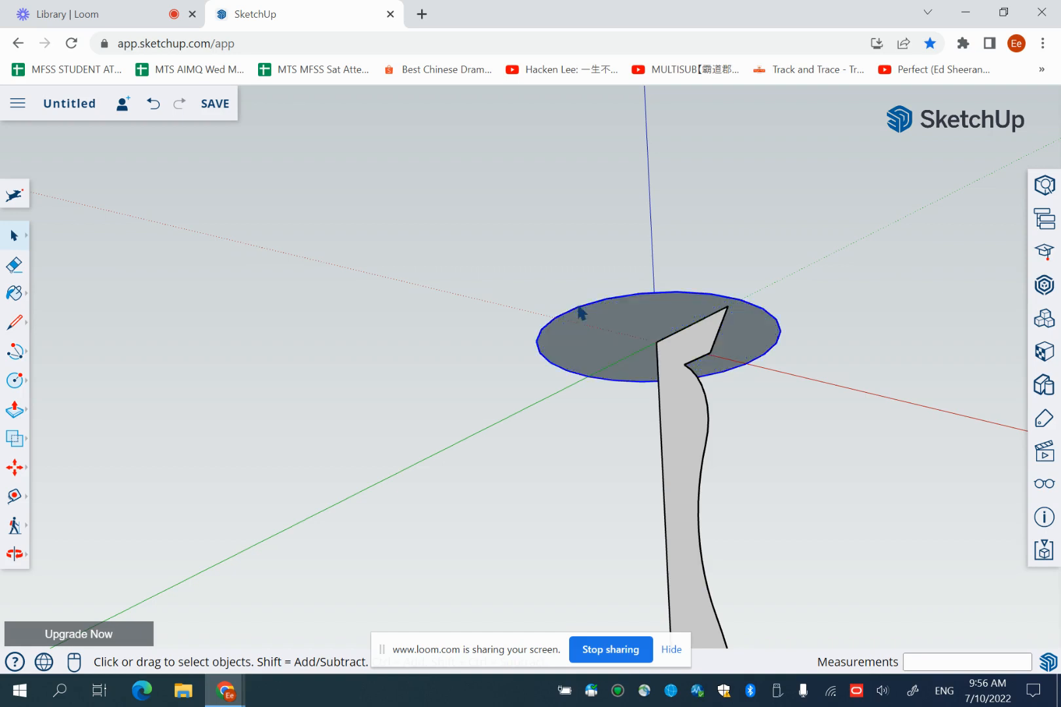
pyautogui.click(15, 412)
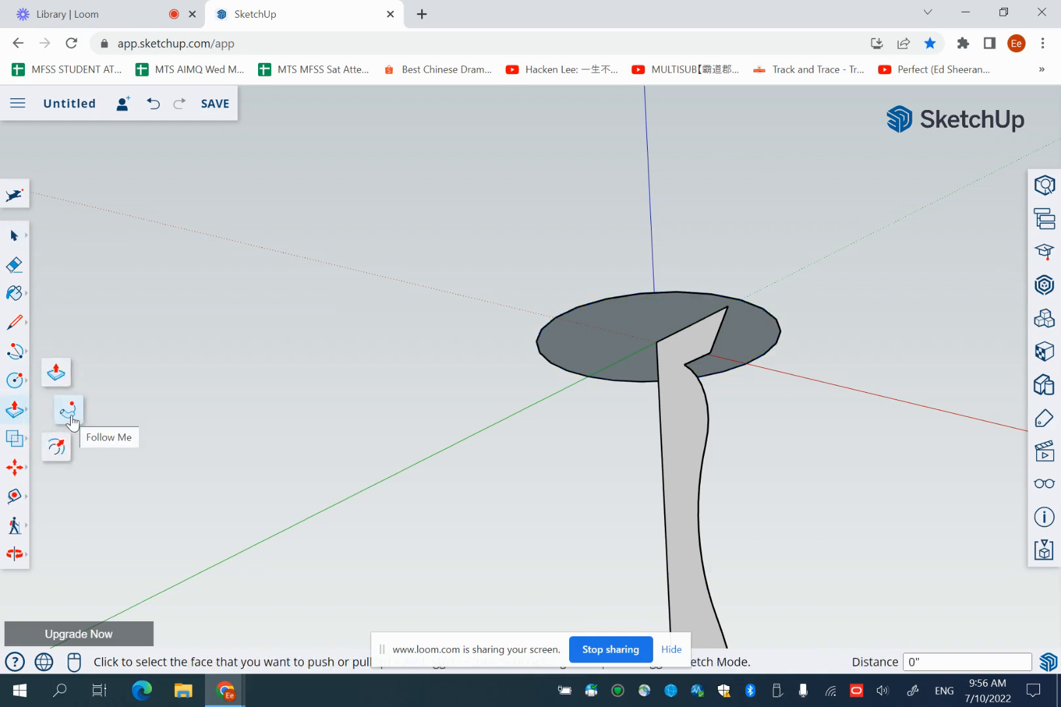
pyautogui.click(68, 412)
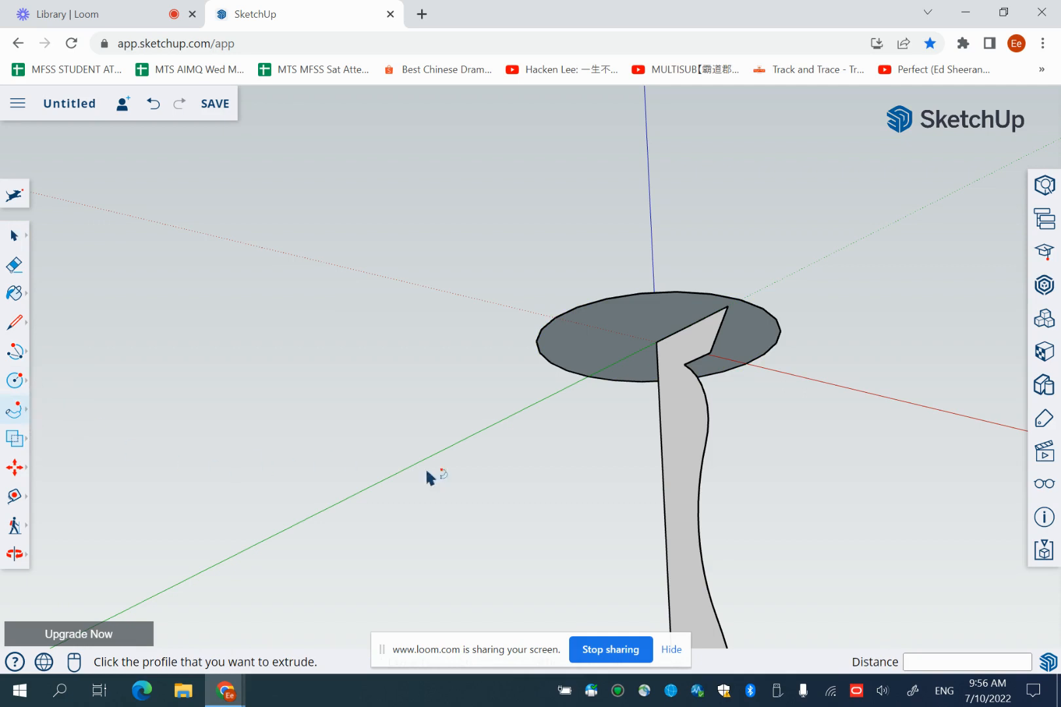
pyautogui.click(676, 488)
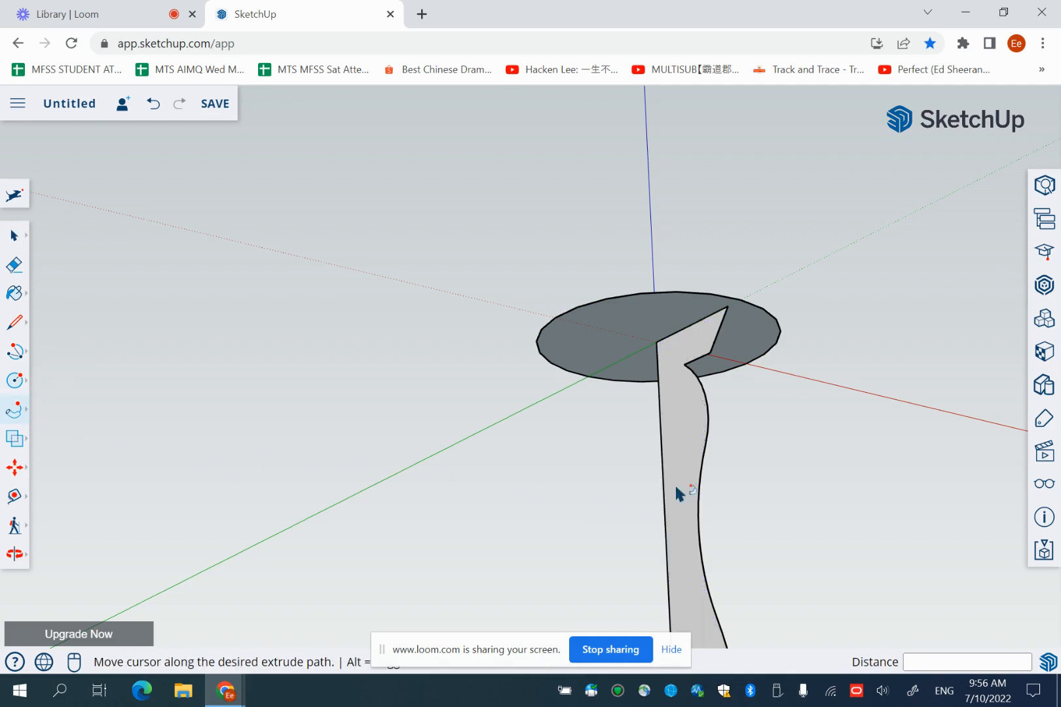
pyautogui.click(671, 501)
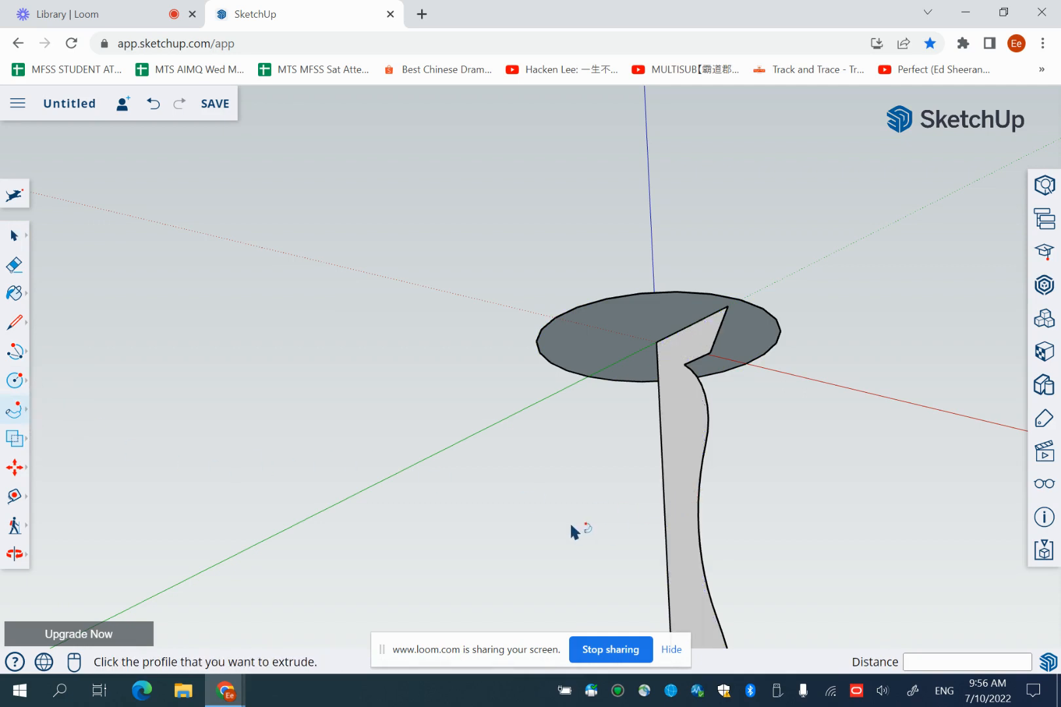
# Sweep the curved profile around the preselected circle edge with Follow Me, and undo the sweep
pyautogui.click(15, 236)
pyautogui.click(547, 333)
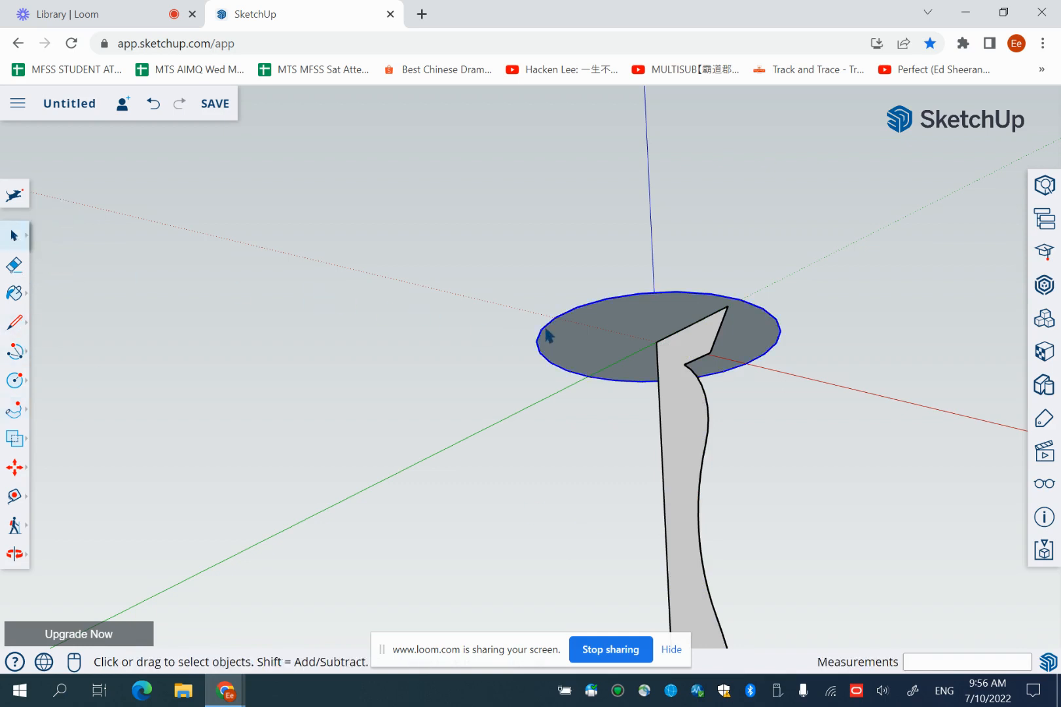
pyautogui.click(14, 409)
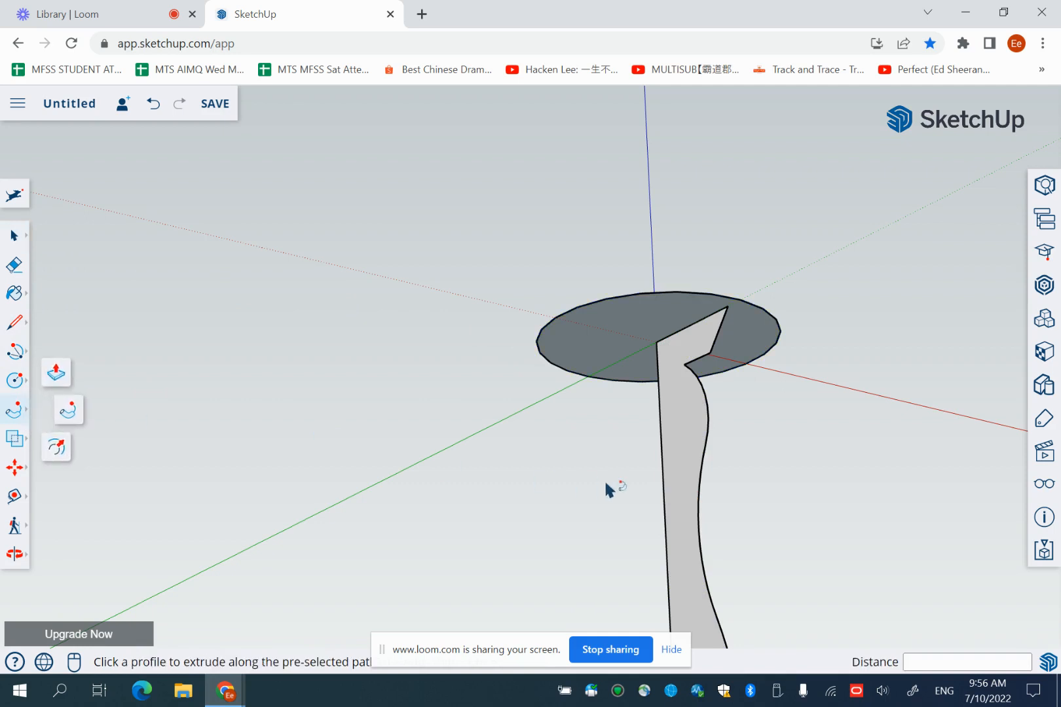
pyautogui.click(694, 485)
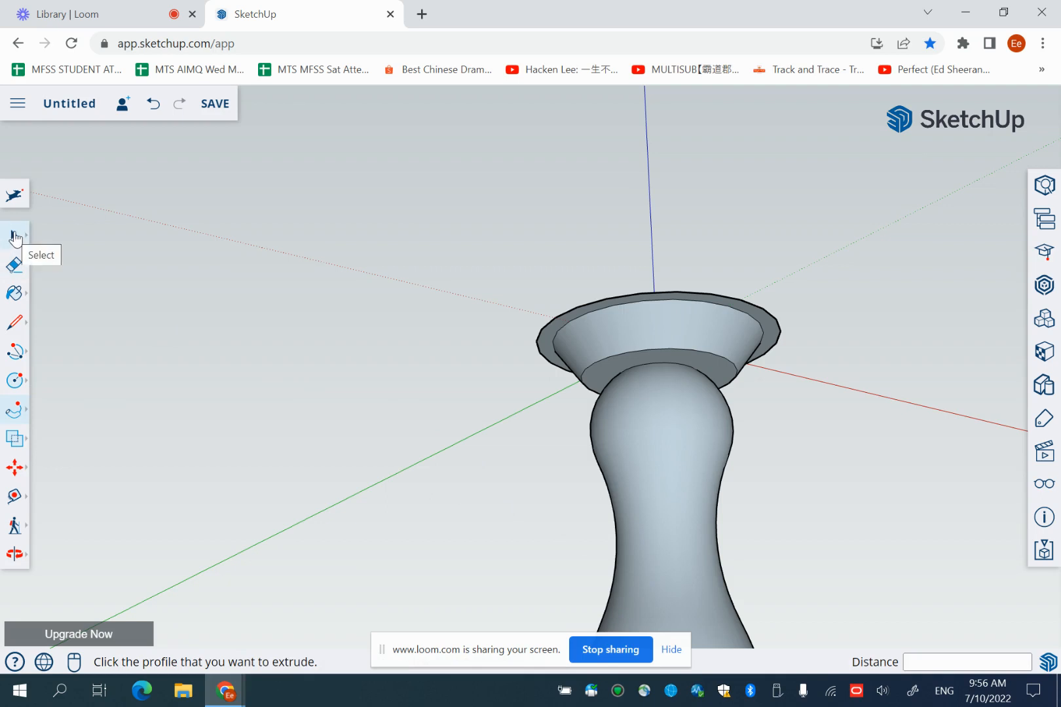
pyautogui.hotkey('ctrl', 'z')
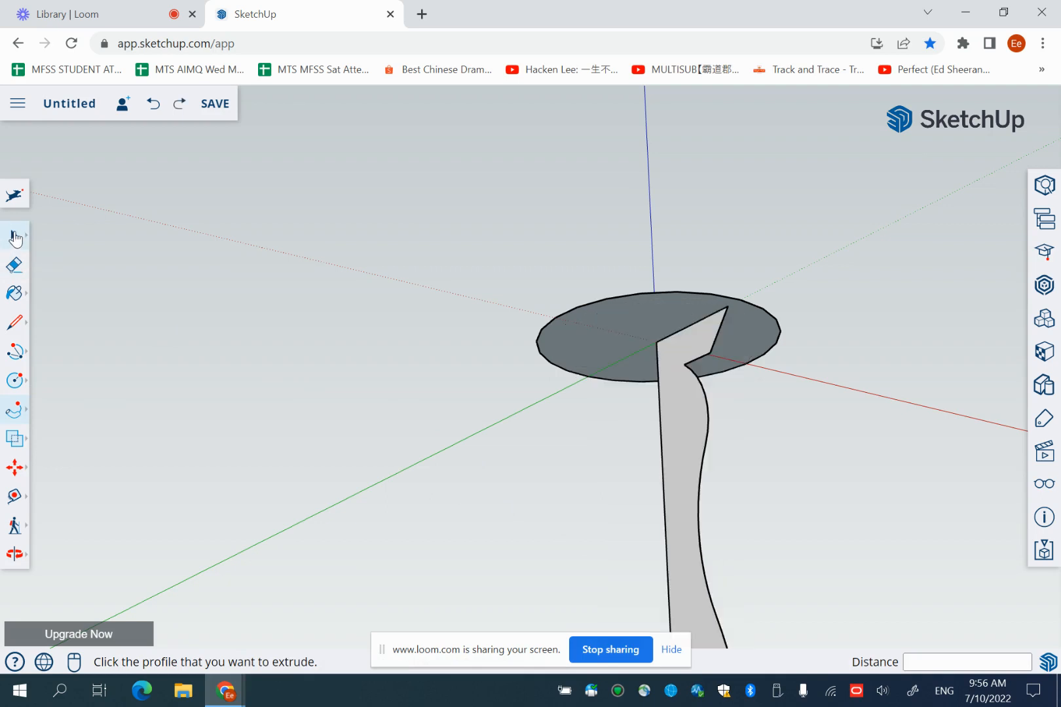
# Try the Follow Me sweep of the curved profile again with the circle's edge as the path
pyautogui.click(15, 237)
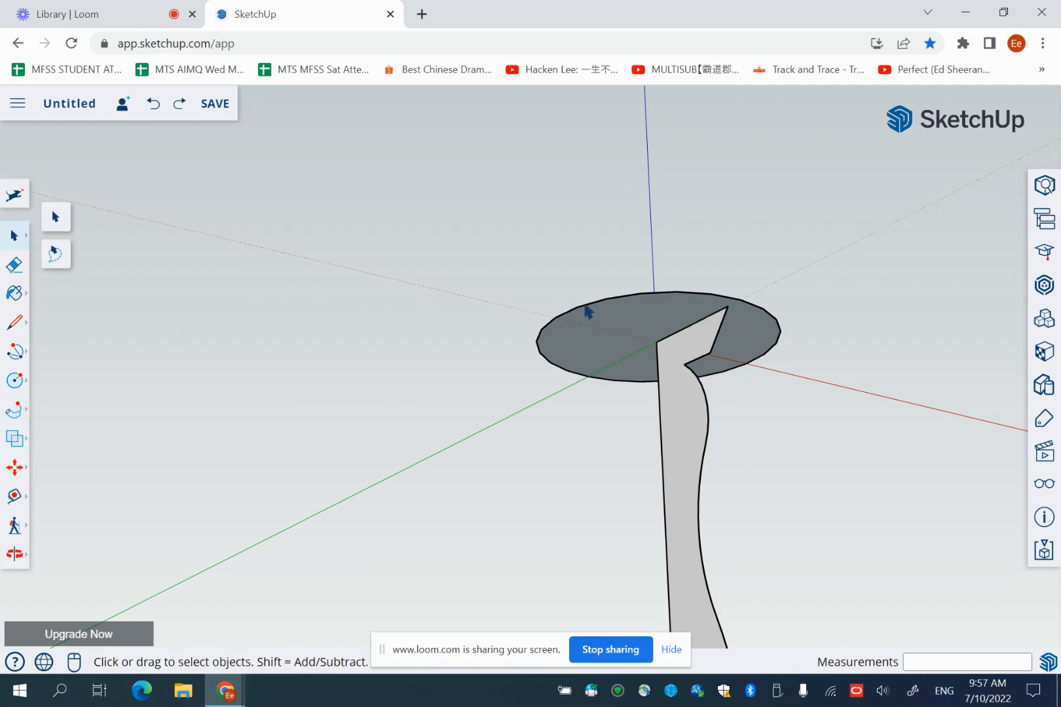
pyautogui.click(588, 312)
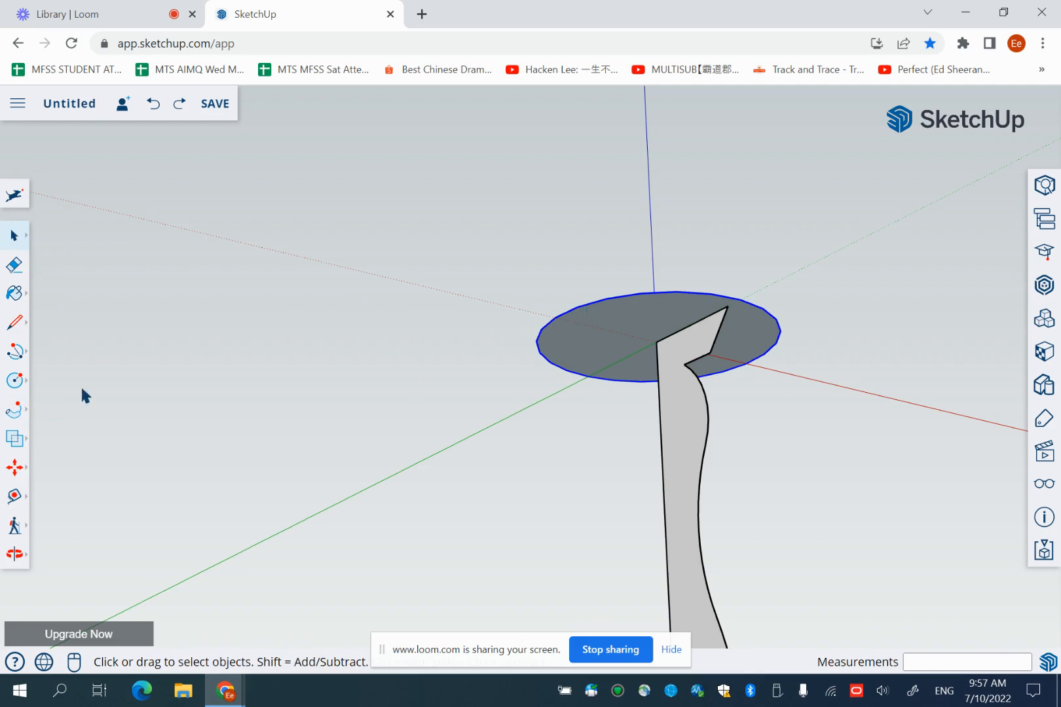
pyautogui.click(15, 413)
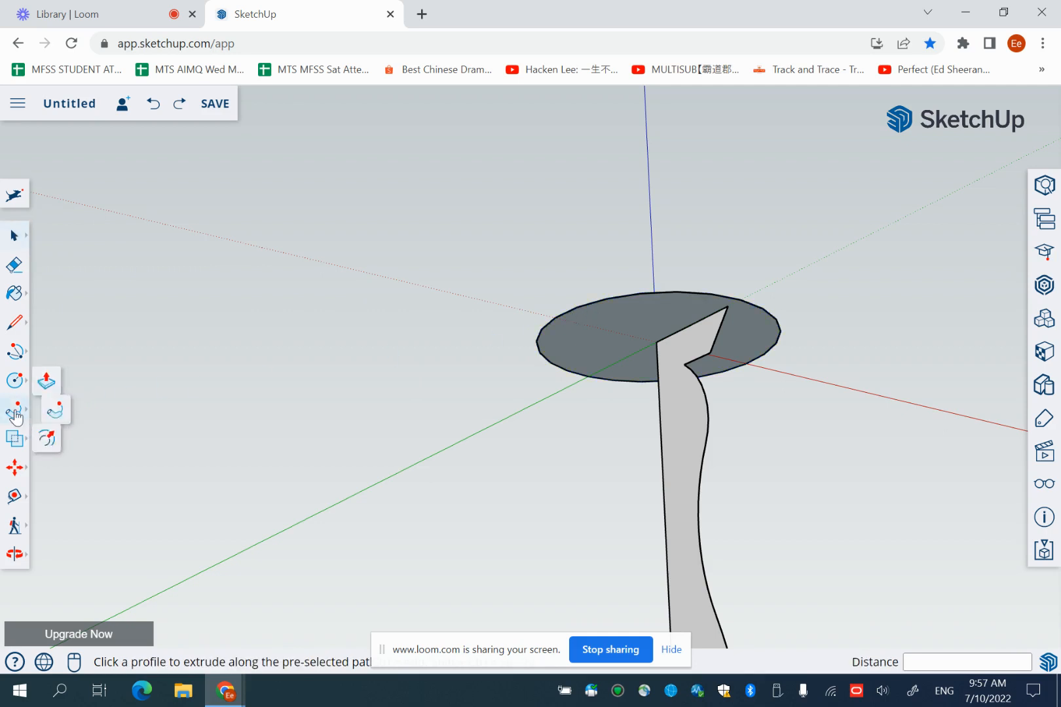
pyautogui.click(77, 417)
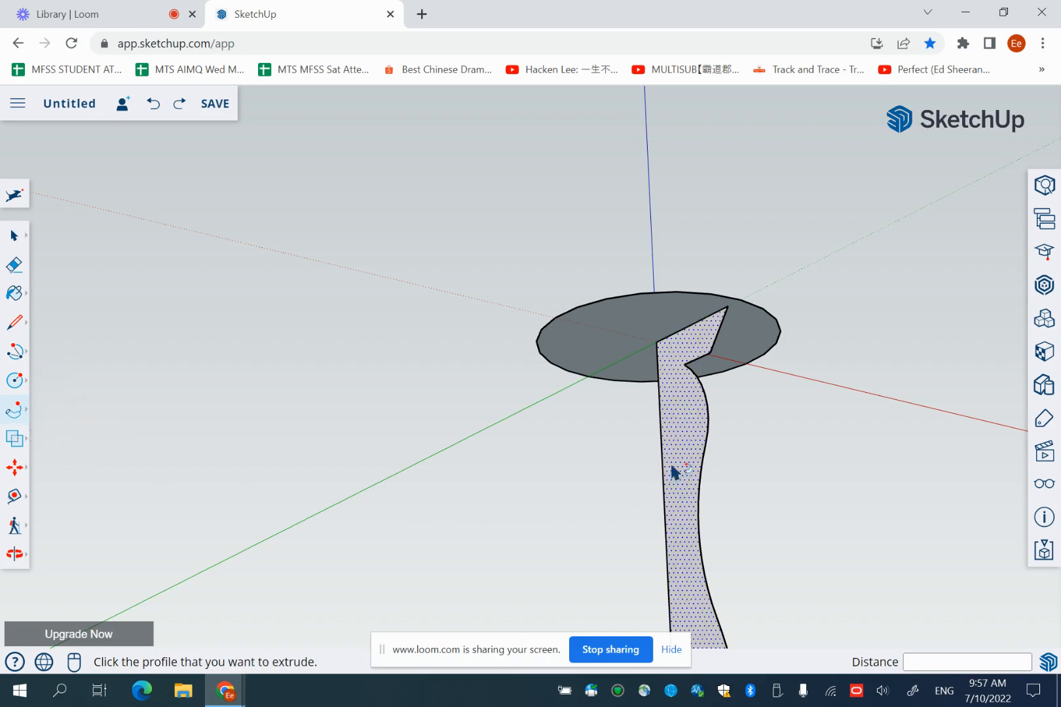
pyautogui.click(687, 429)
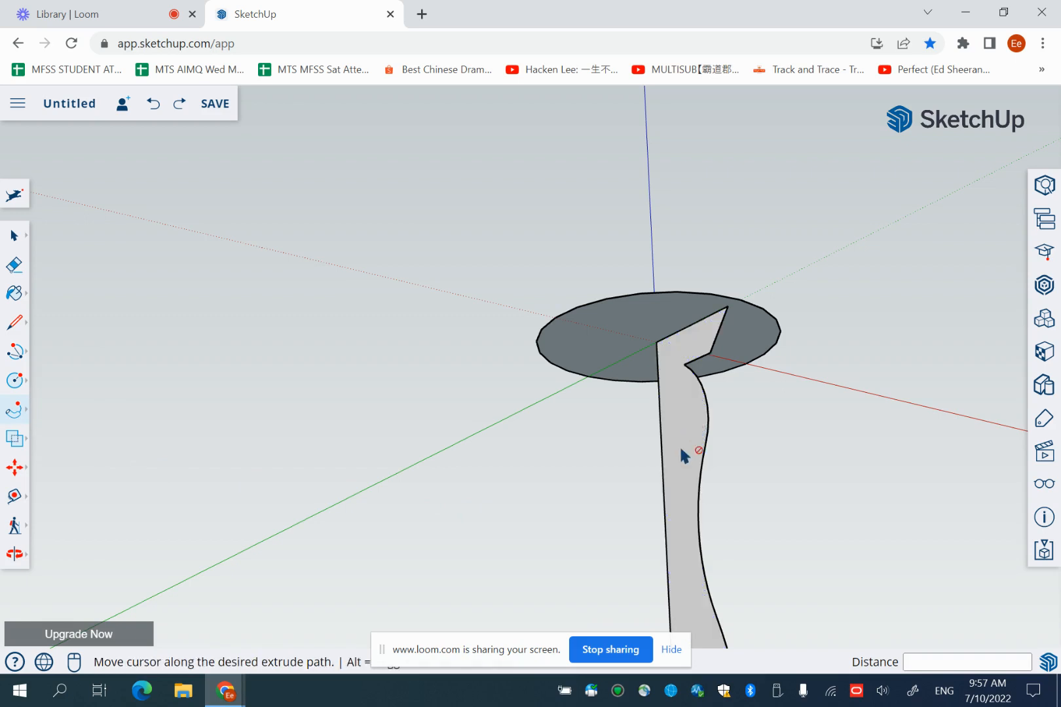
pyautogui.click(680, 449)
pyautogui.click(592, 305)
# Select the circle's edge as the path and sweep the curved half-profile around it with Follow Me
pyautogui.click(14, 236)
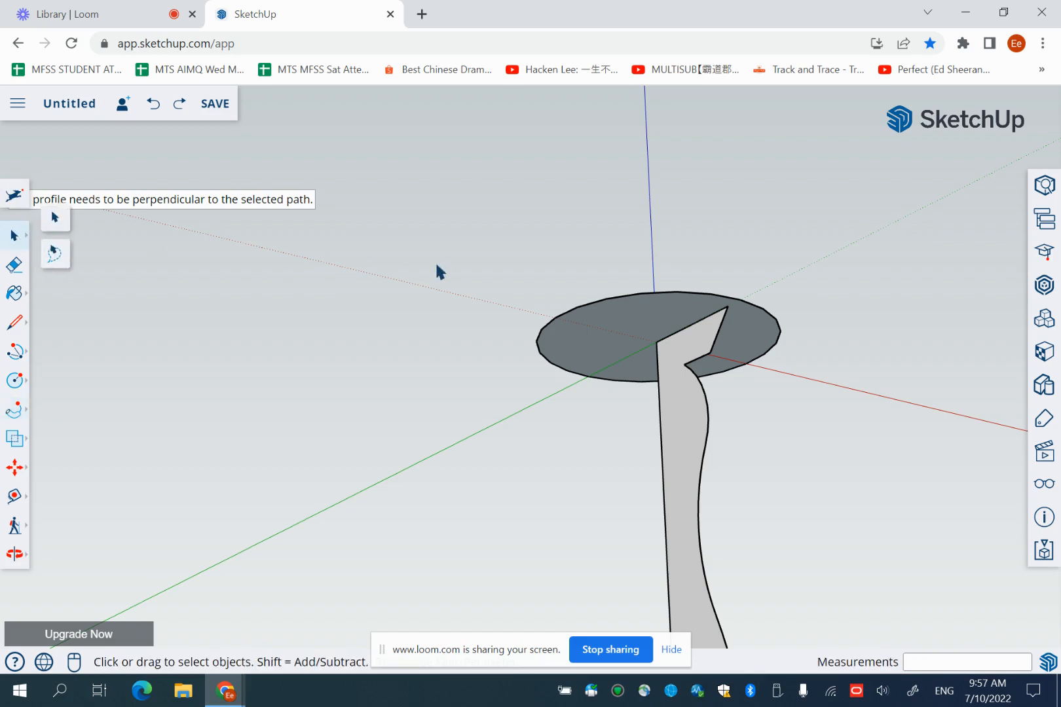
pyautogui.click(577, 319)
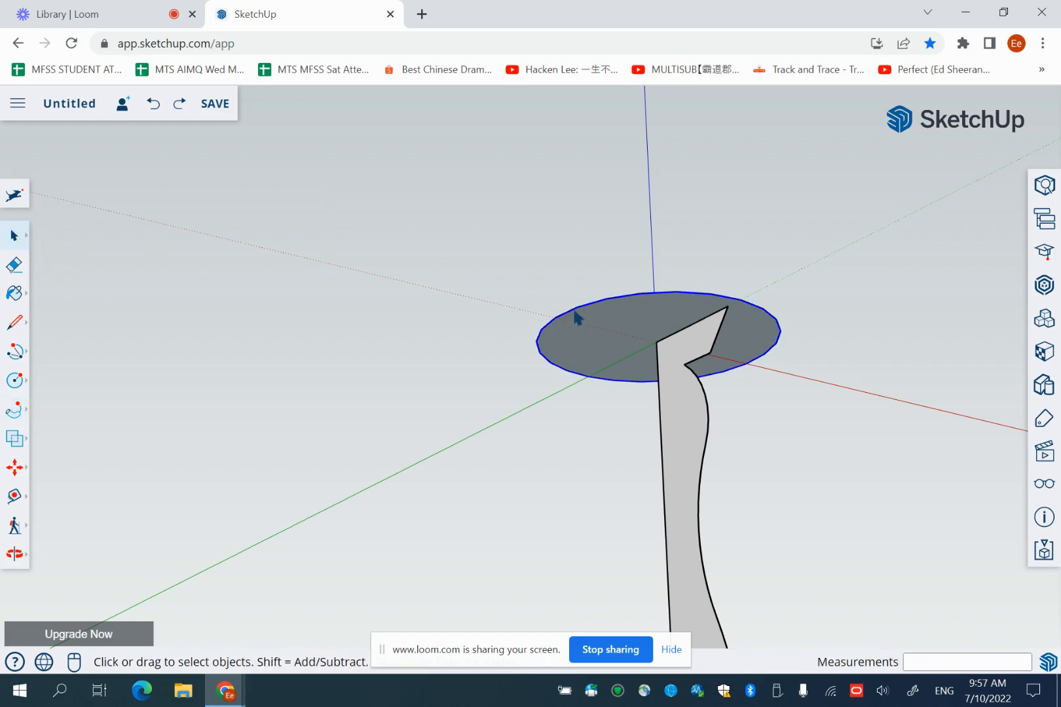
pyautogui.click(14, 409)
pyautogui.click(664, 460)
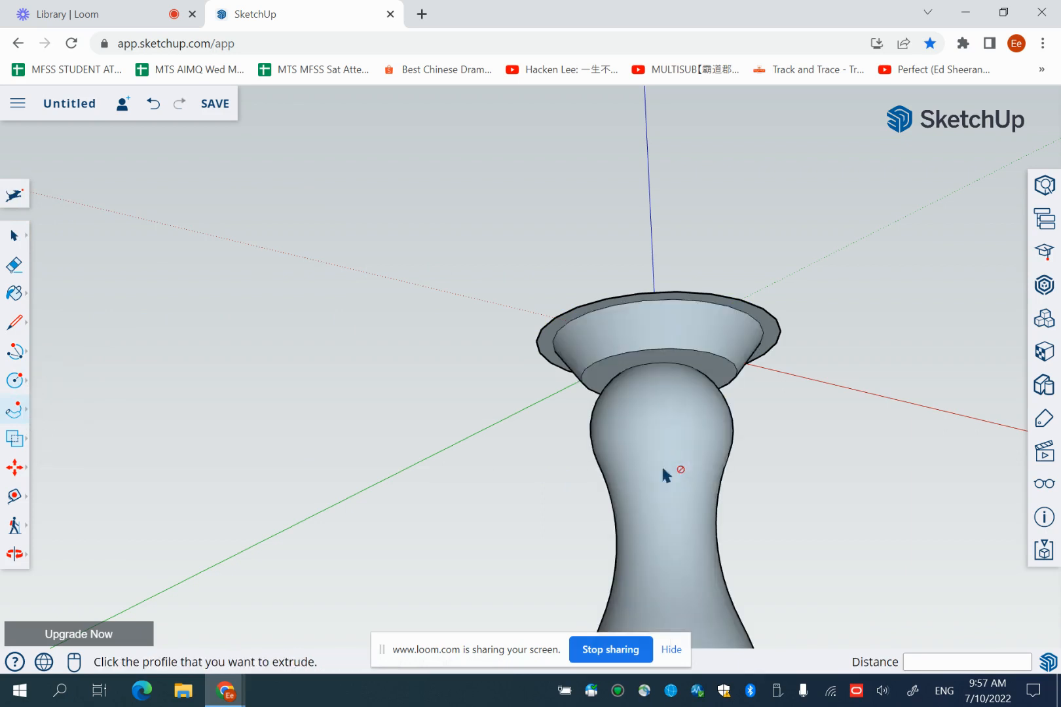
# Delete the outer path circle surrounding the upper rim of the turned solid
pyautogui.click(15, 553)
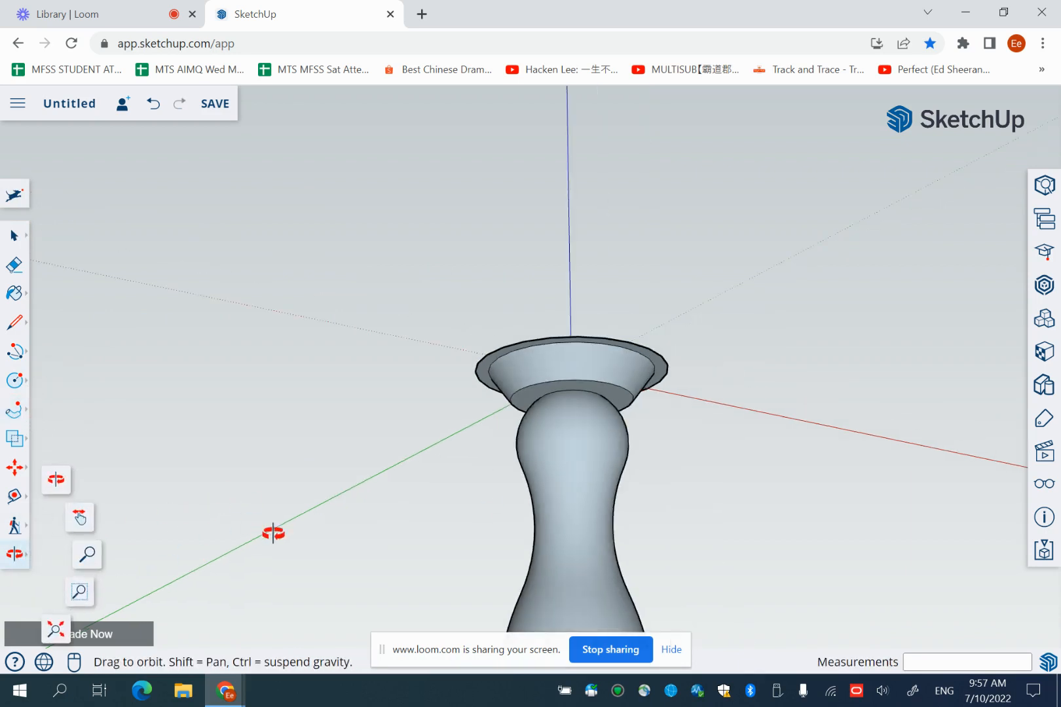
pyautogui.moveTo(273, 533); pyautogui.dragTo(353, 372)
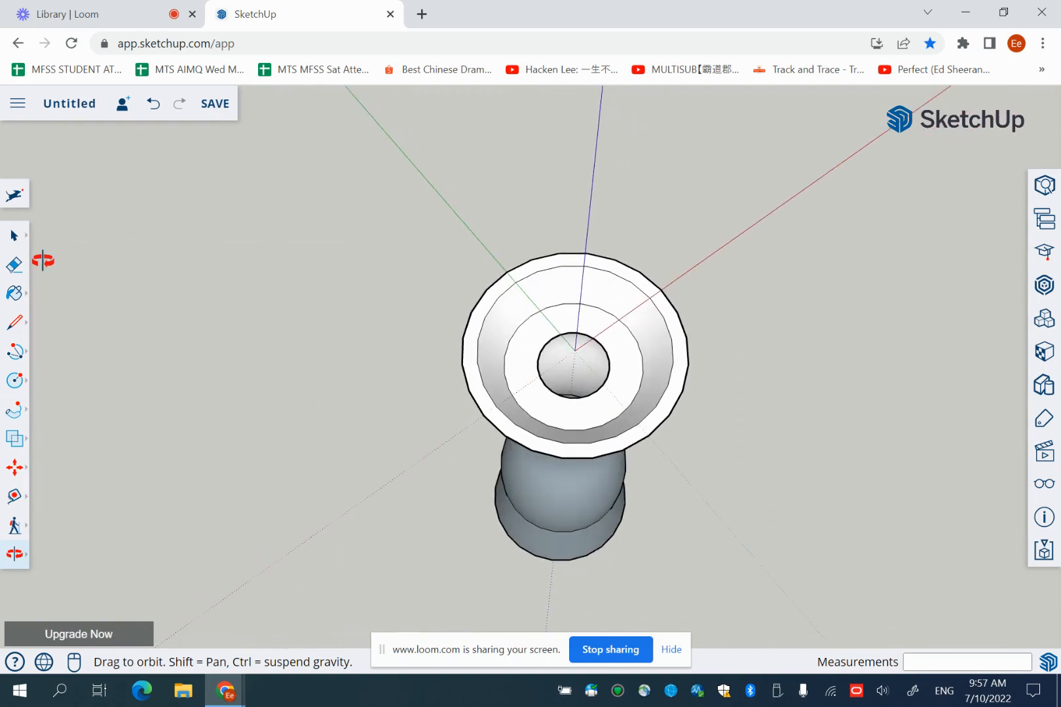
pyautogui.click(19, 236)
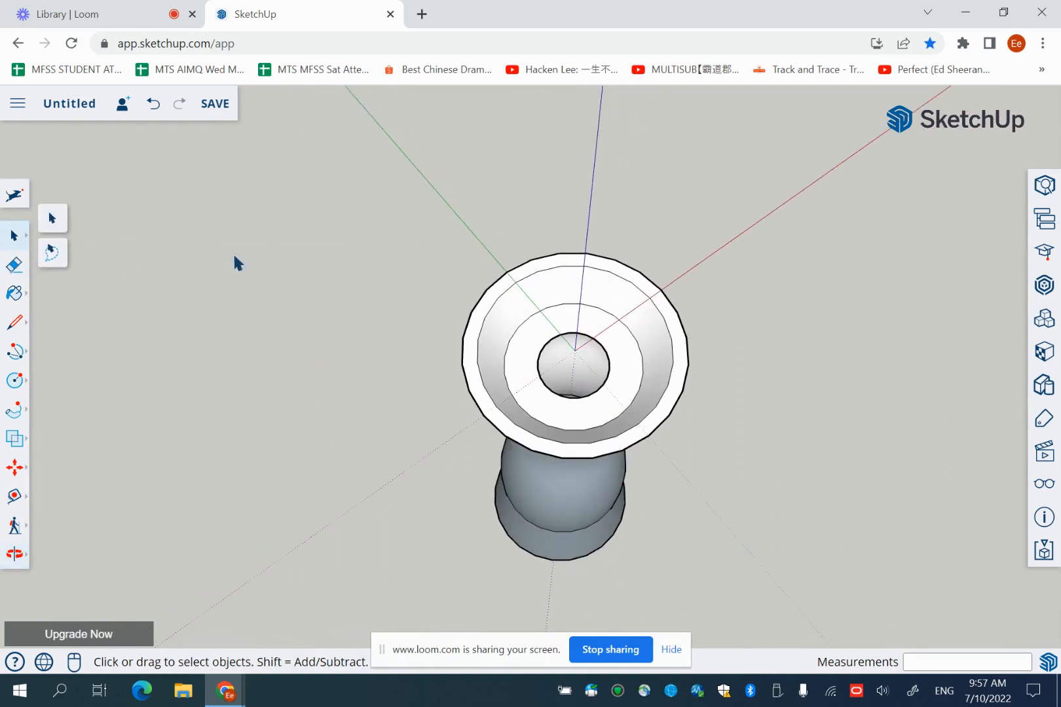
pyautogui.click(477, 304)
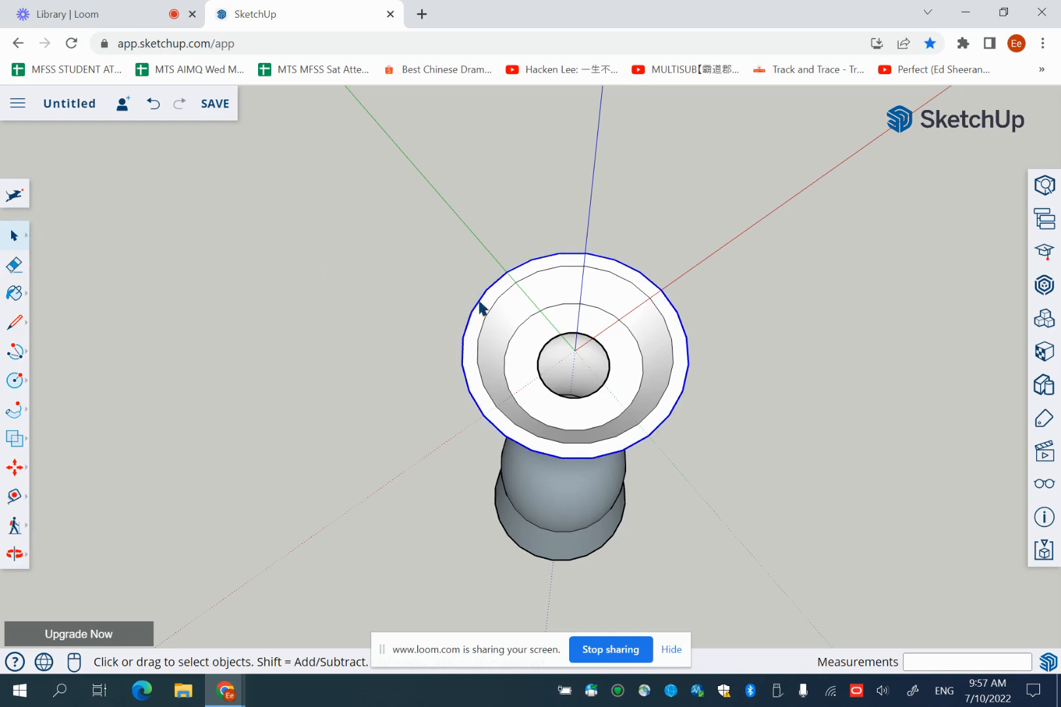
pyautogui.press('Delete')
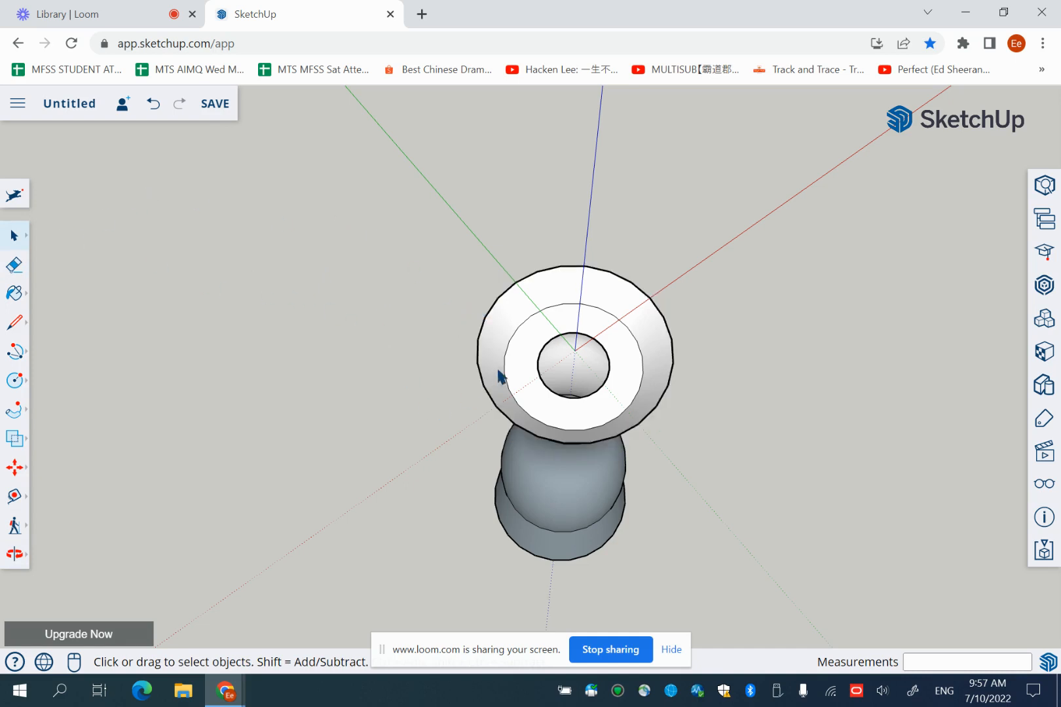
# Draw a circle of about 1' 8 1/4" radius from the origin to a rim edge's midpoint, and undo it
pyautogui.click(15, 553)
pyautogui.moveTo(306, 354); pyautogui.dragTo(332, 487)
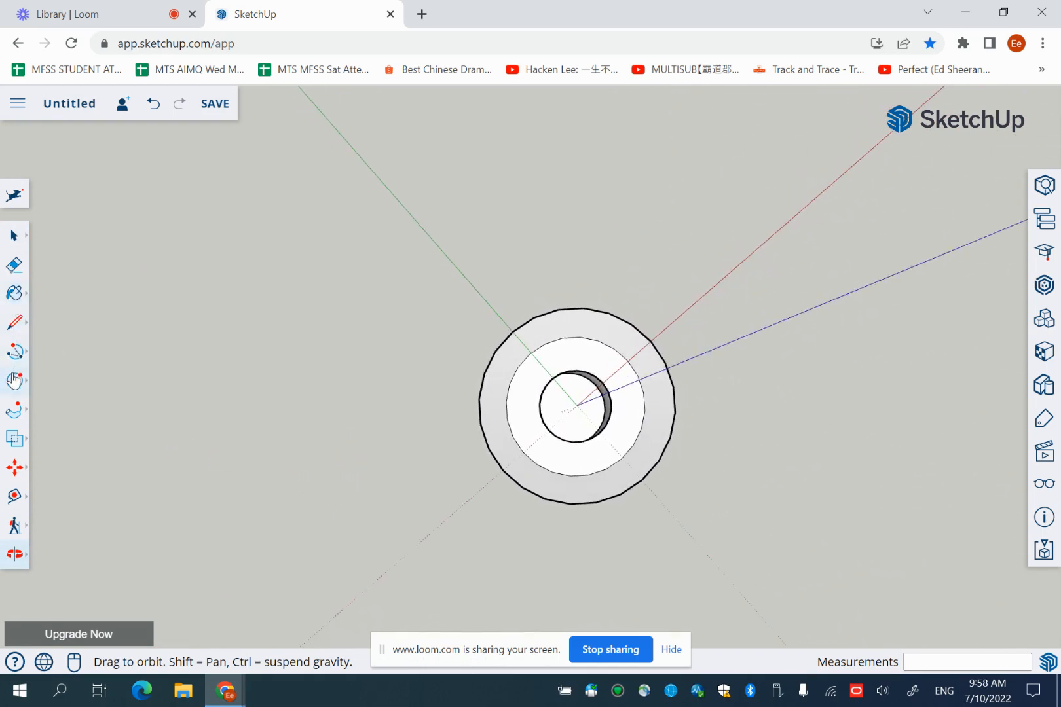
pyautogui.click(15, 380)
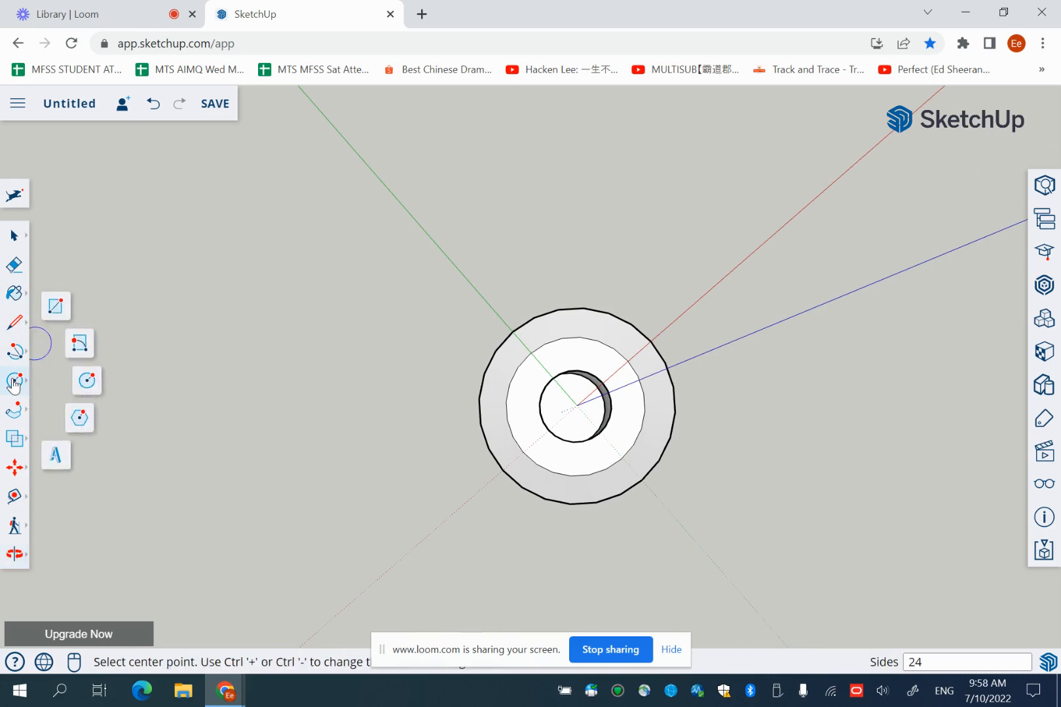
pyautogui.click(90, 387)
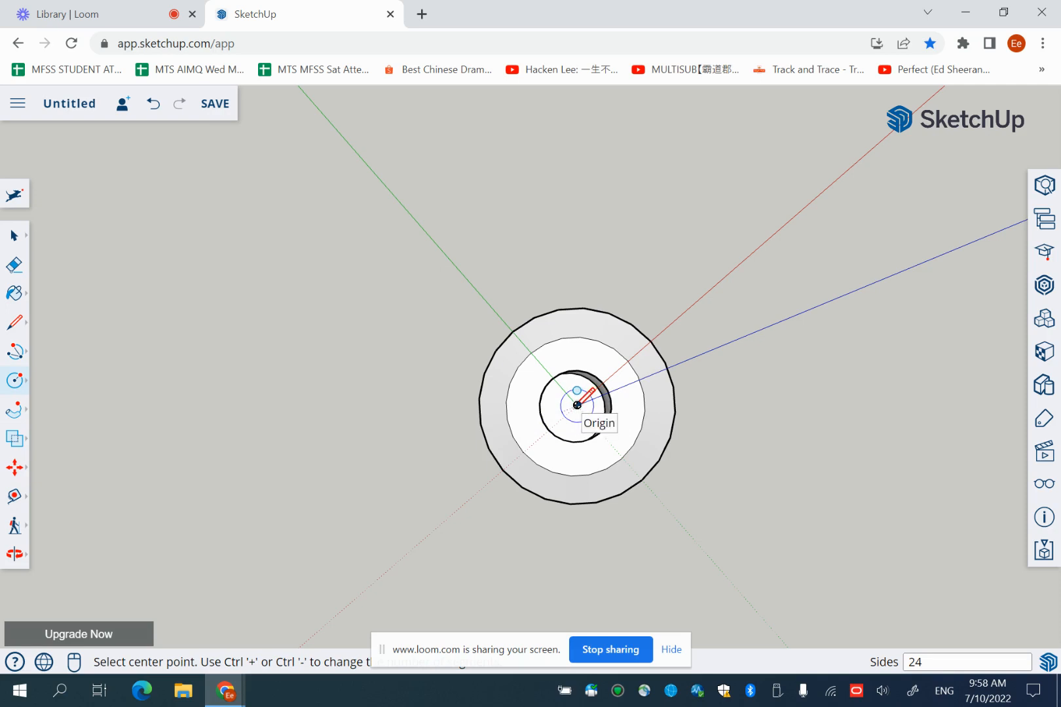
pyautogui.click(576, 405)
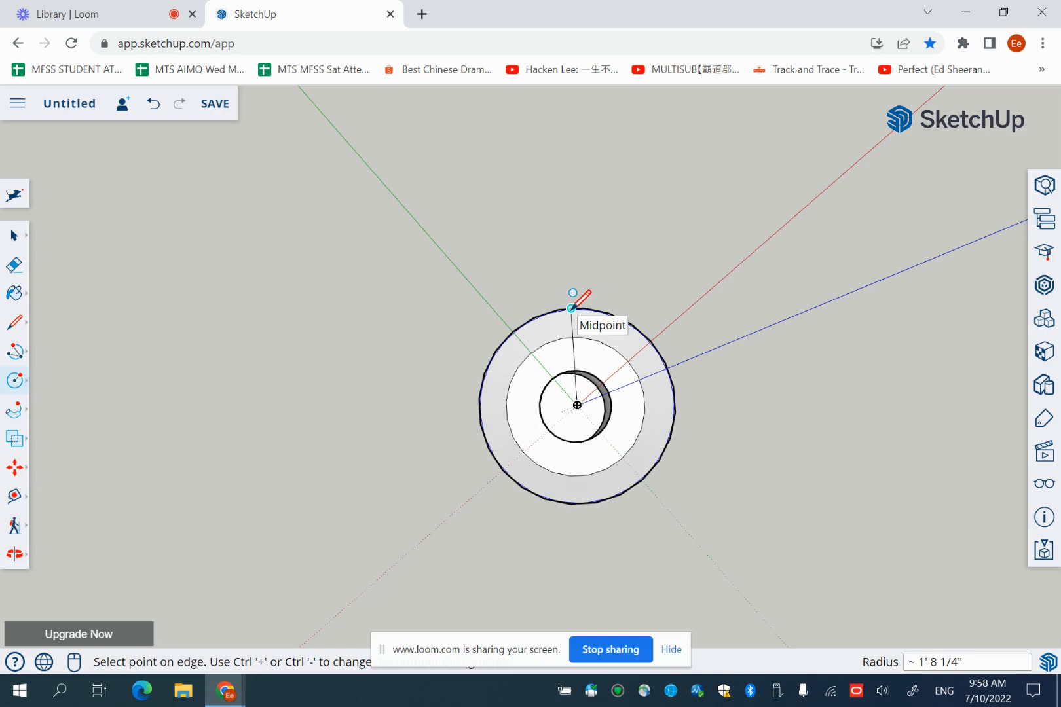
pyautogui.scroll(5, 572, 308)
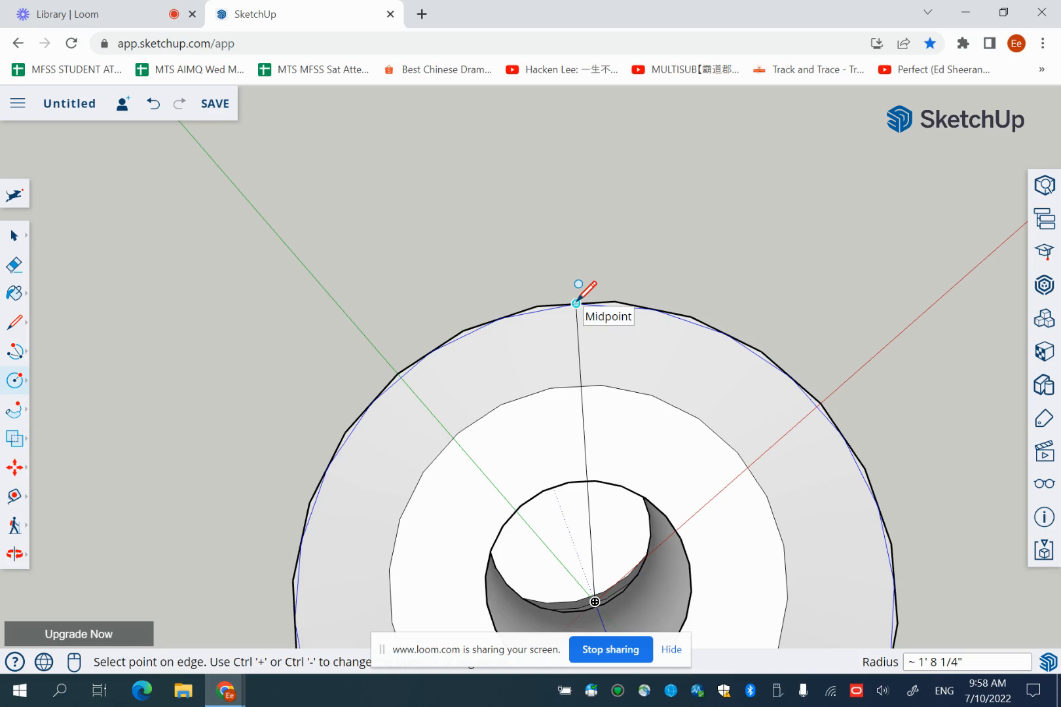
pyautogui.click(576, 303)
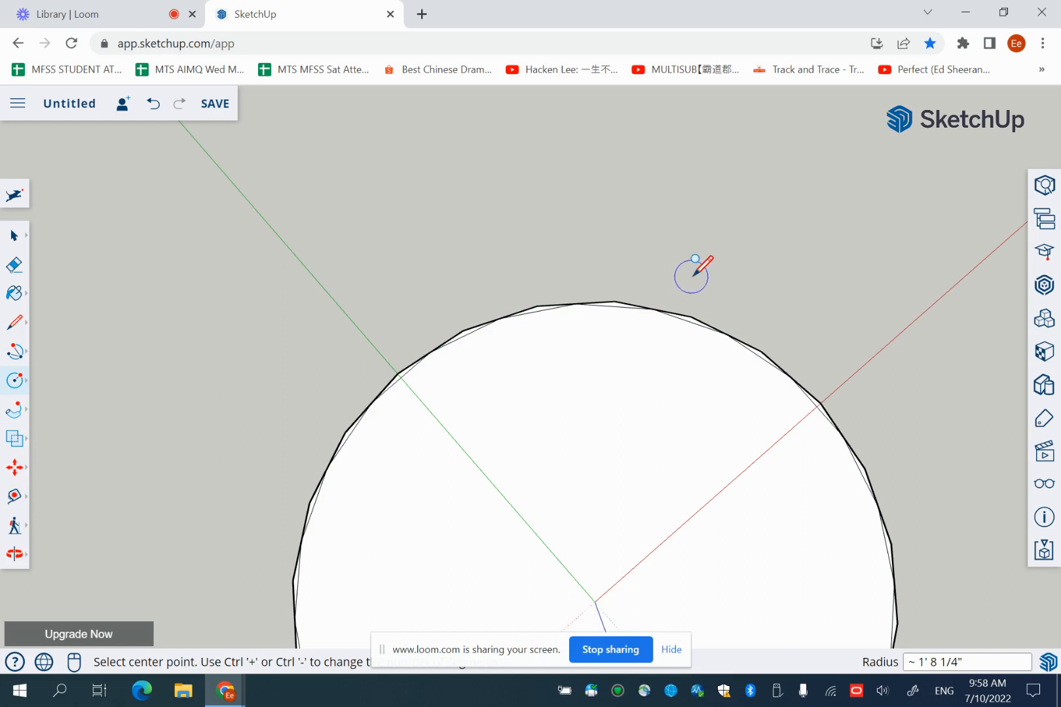
pyautogui.hotkey('ctrl', 'z')
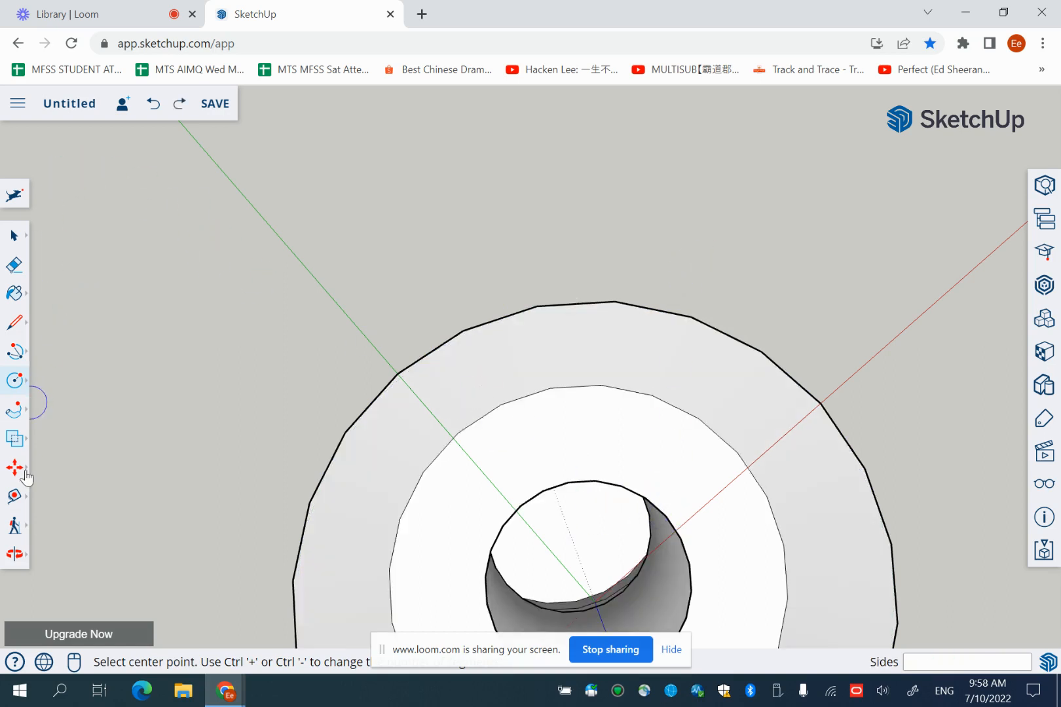
# Close the open upper end with a circle of 1' 8 7/16" radius from the origin to a corner of the rim
pyautogui.click(14, 553)
pyautogui.moveTo(581, 570); pyautogui.dragTo(552, 533)
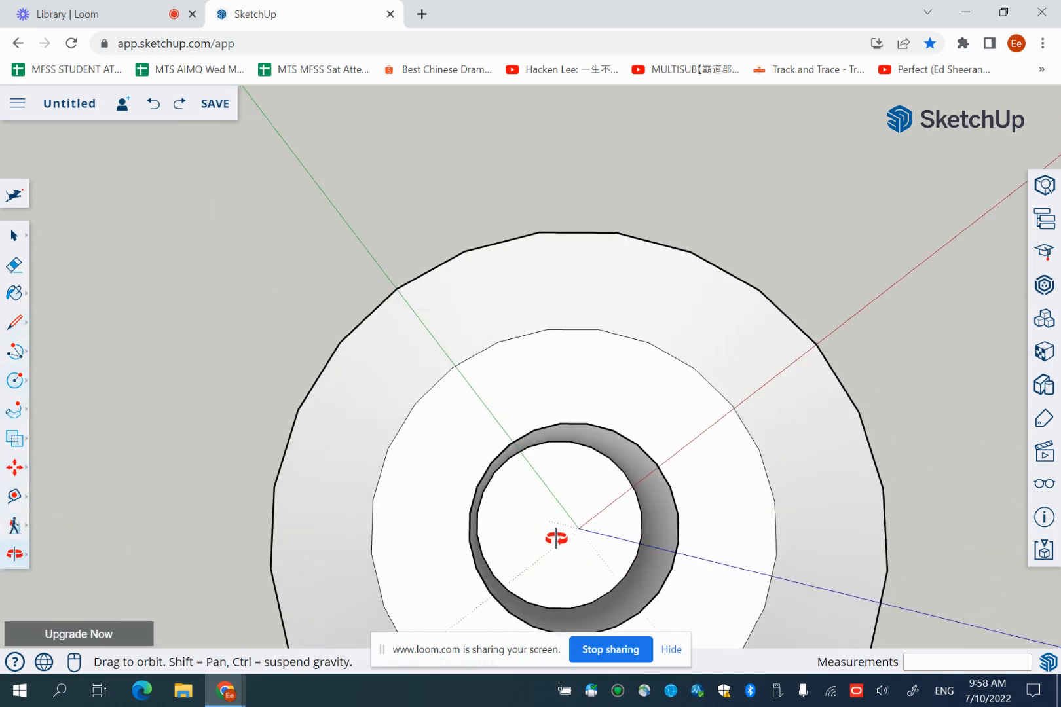
pyautogui.click(15, 380)
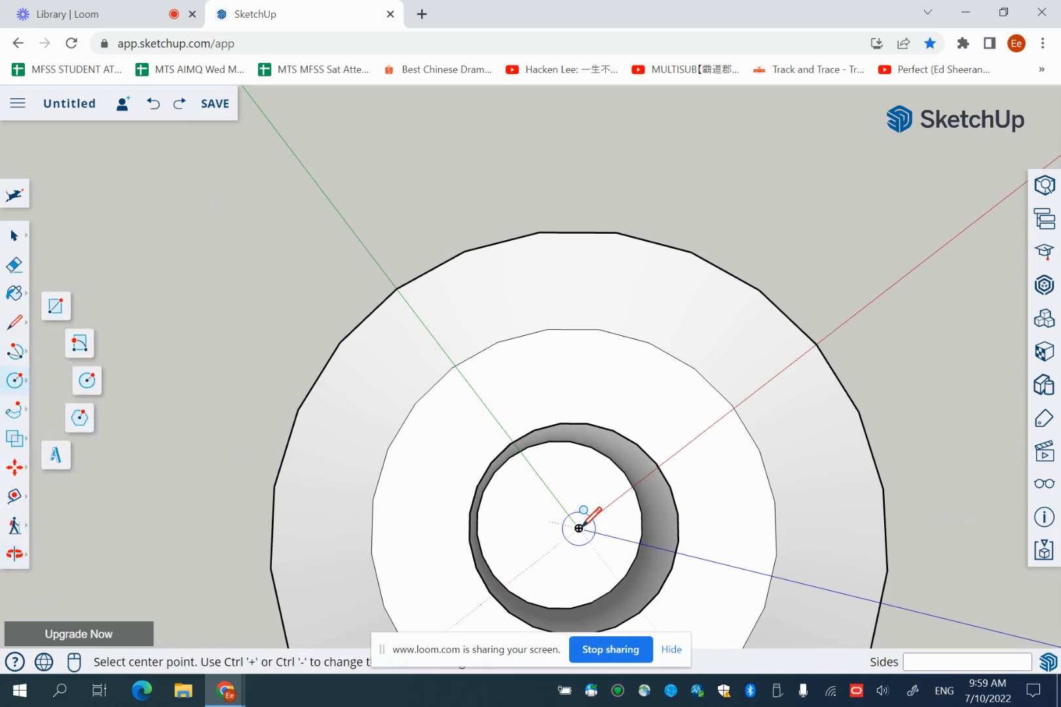
pyautogui.click(578, 528)
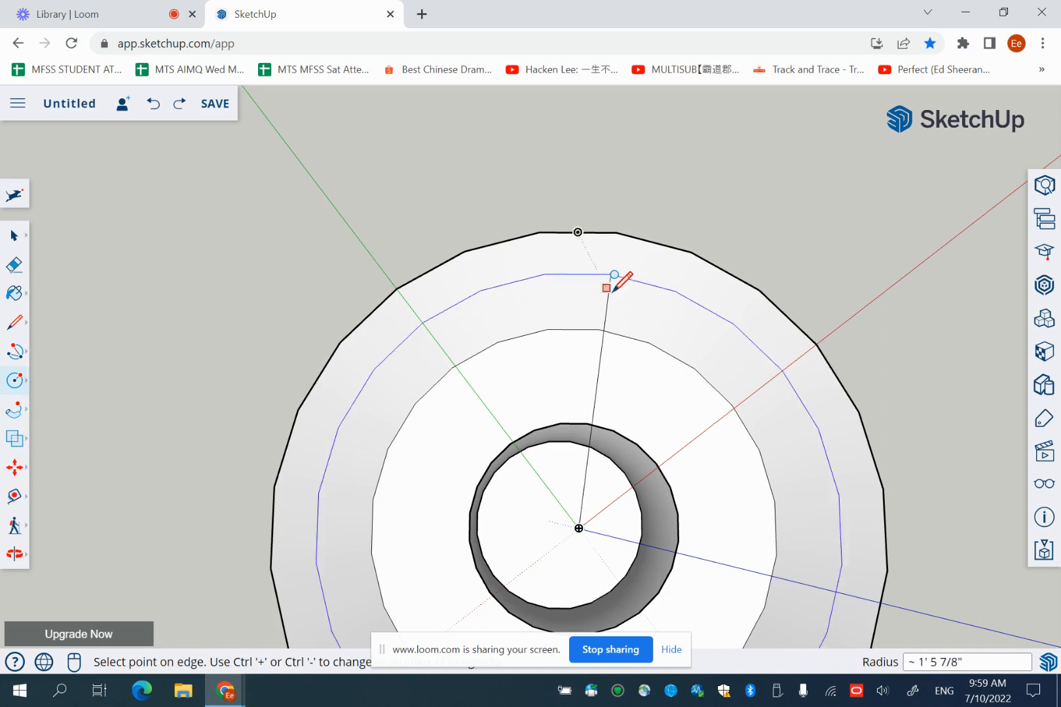
pyautogui.click(616, 232)
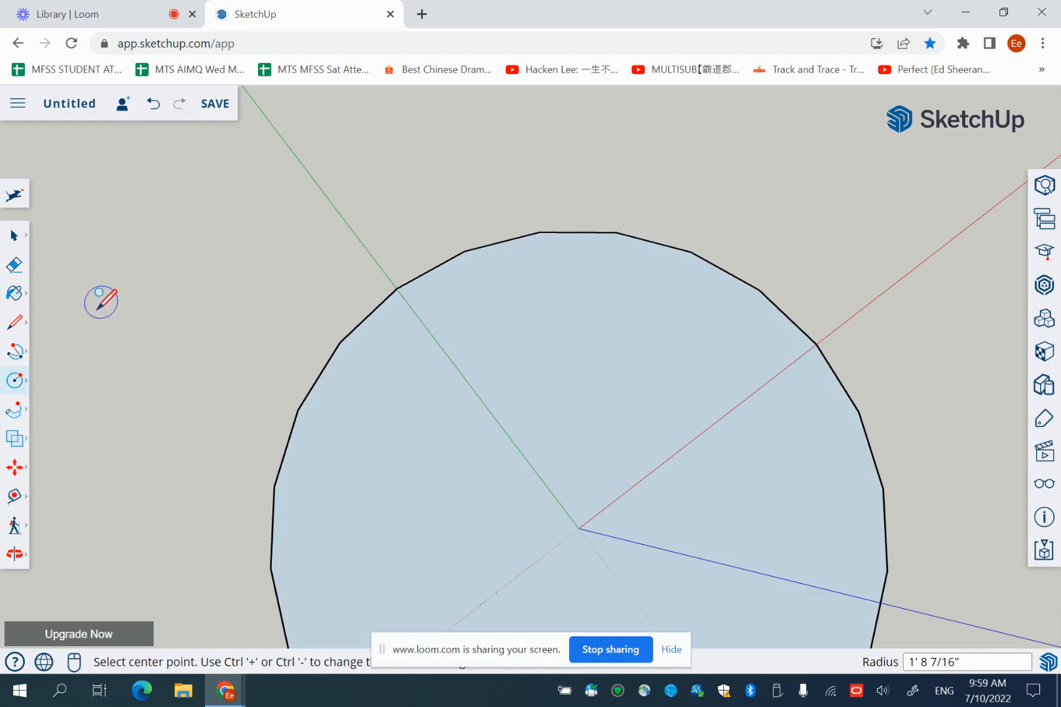
# Select the whole turned solid with all its connected geometry and make it a component with the definition name "leg"
pyautogui.click(15, 554)
pyautogui.moveTo(223, 307); pyautogui.dragTo(690, 156)
pyautogui.moveTo(697, 337); pyautogui.dragTo(490, 303)
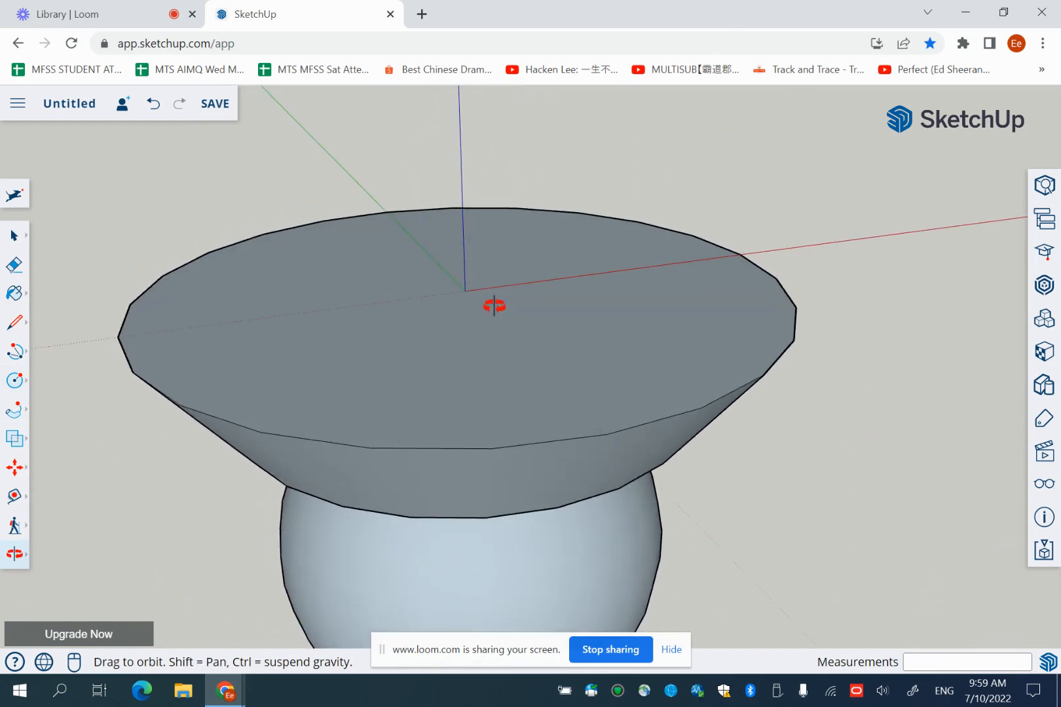
pyautogui.click(13, 562)
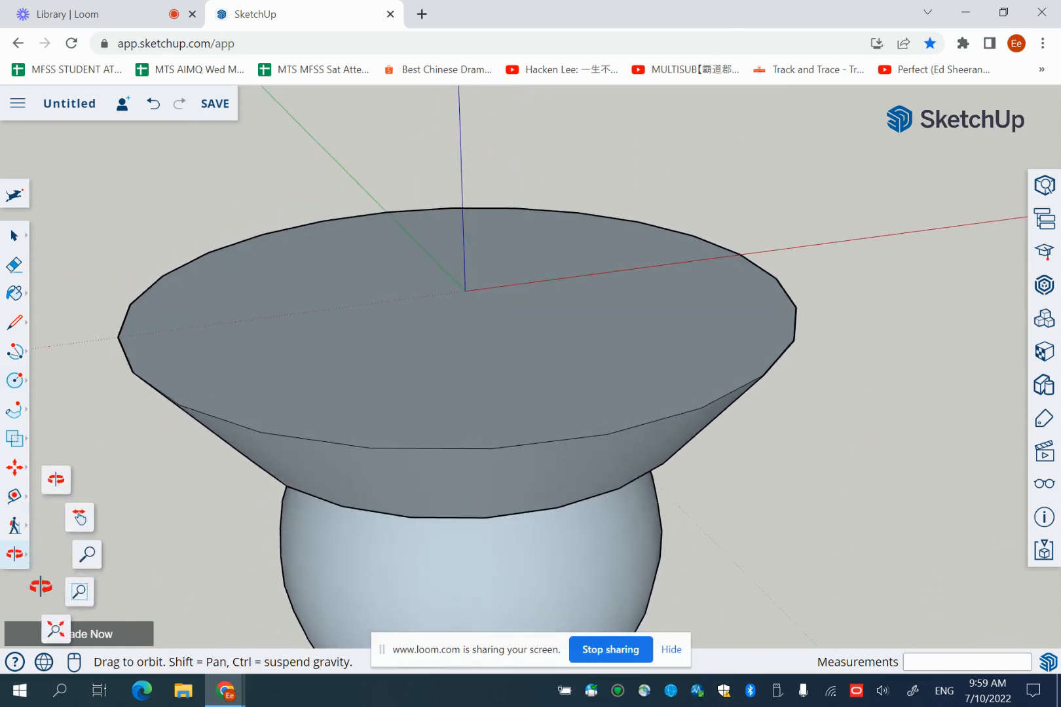
pyautogui.click(59, 632)
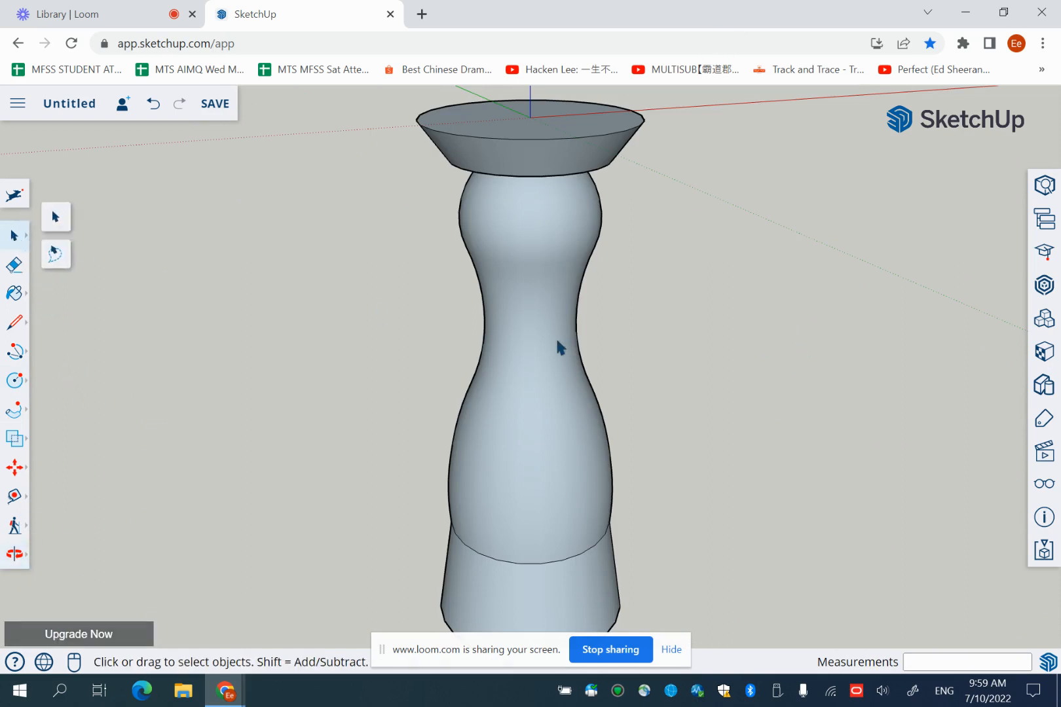
pyautogui.tripleClick(518, 341)
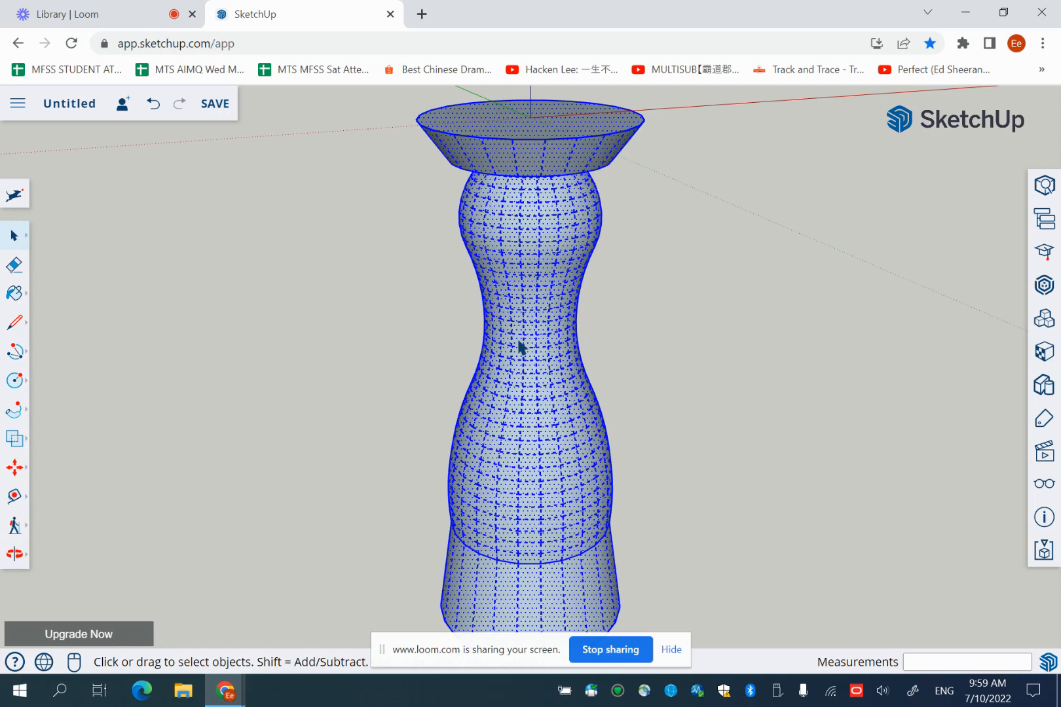
pyautogui.rightClick(521, 347)
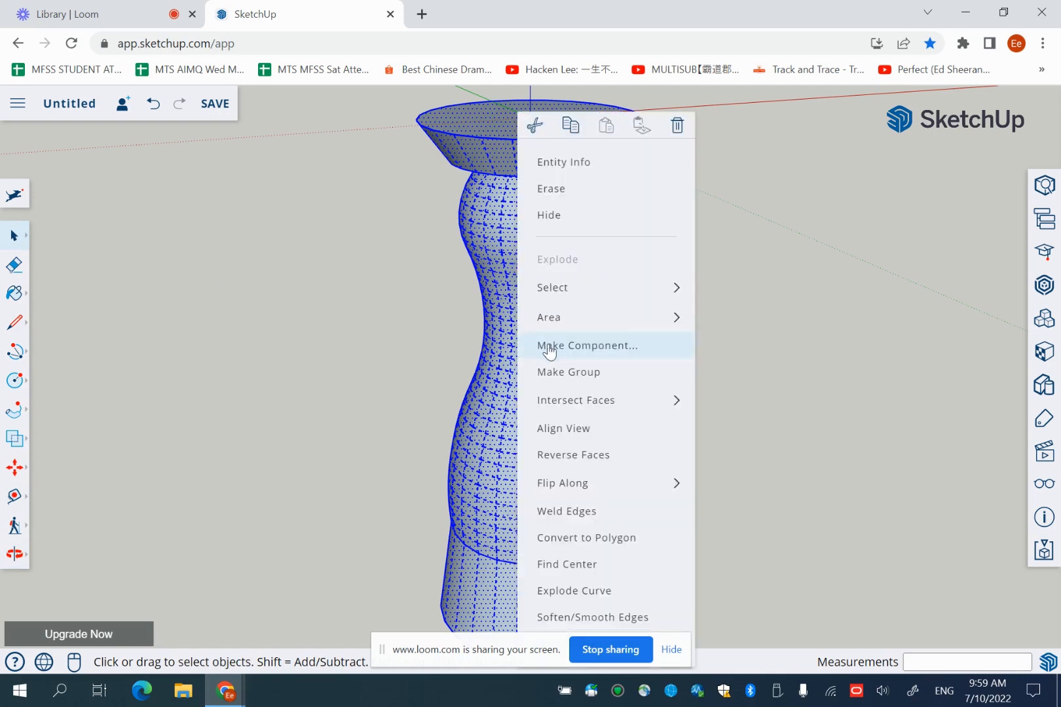
pyautogui.click(590, 355)
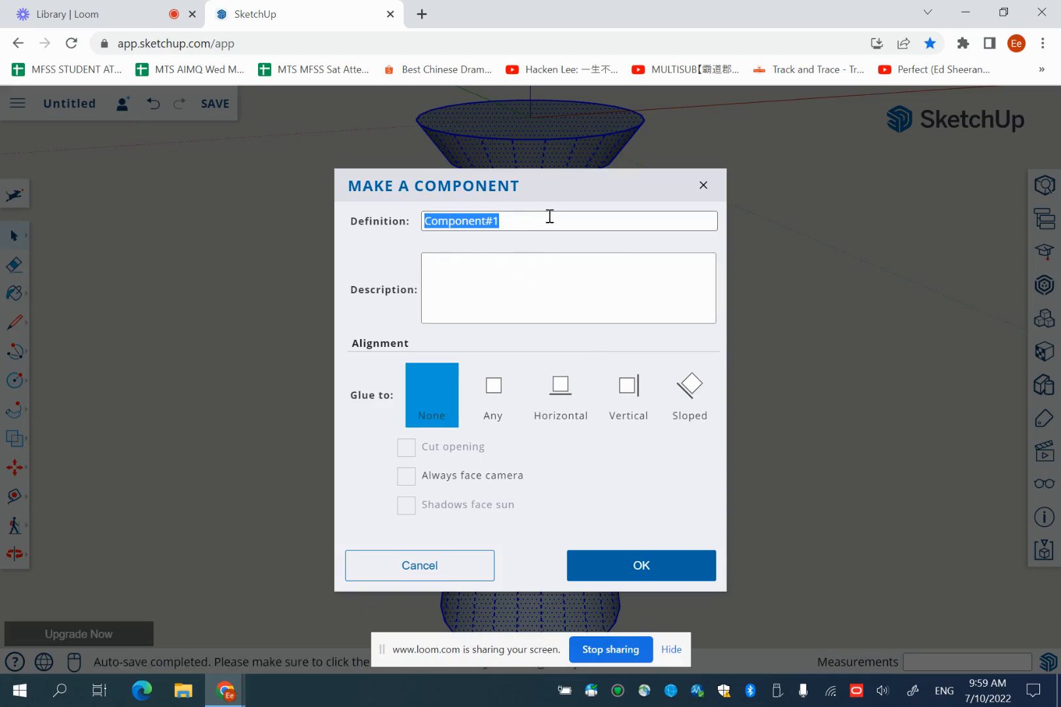
pyautogui.write('leg')
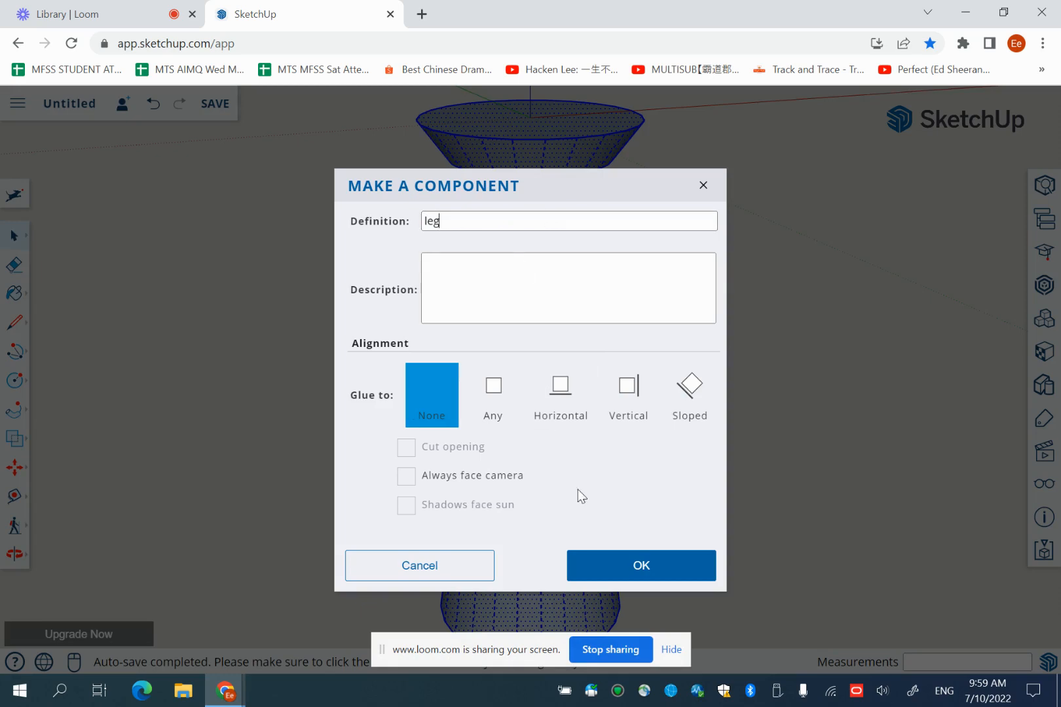
pyautogui.click(620, 566)
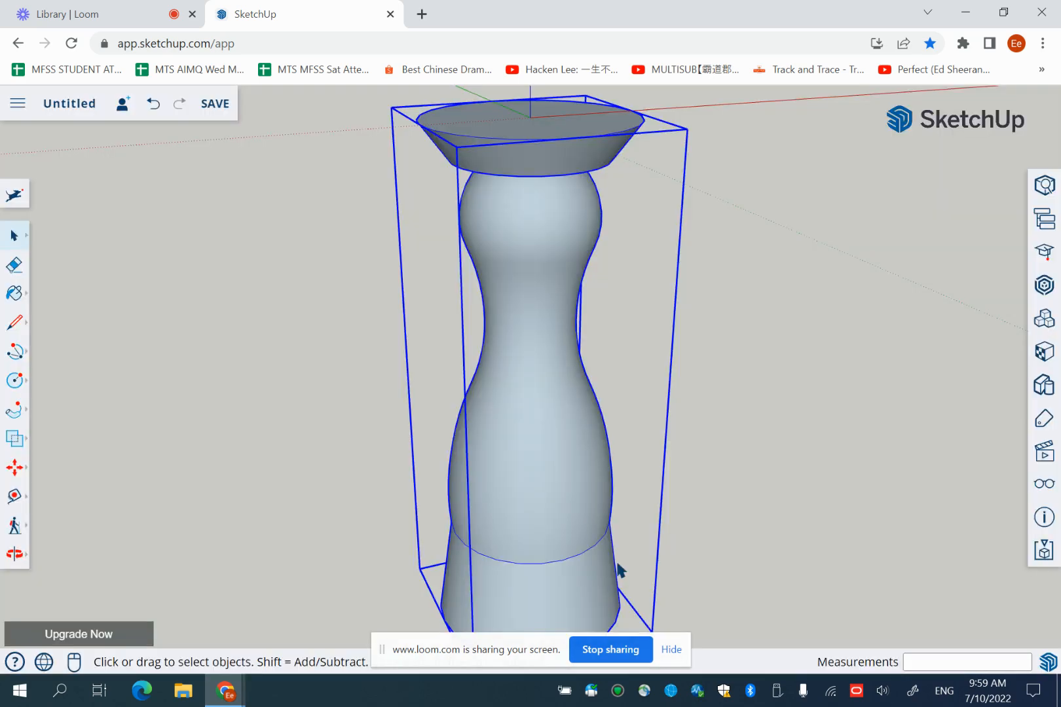
# Draw a large horizontal circle centred on the origin at the leg's upper end, with a radius of about 22' 8 5/8"
pyautogui.scroll(-5, 404, 432)
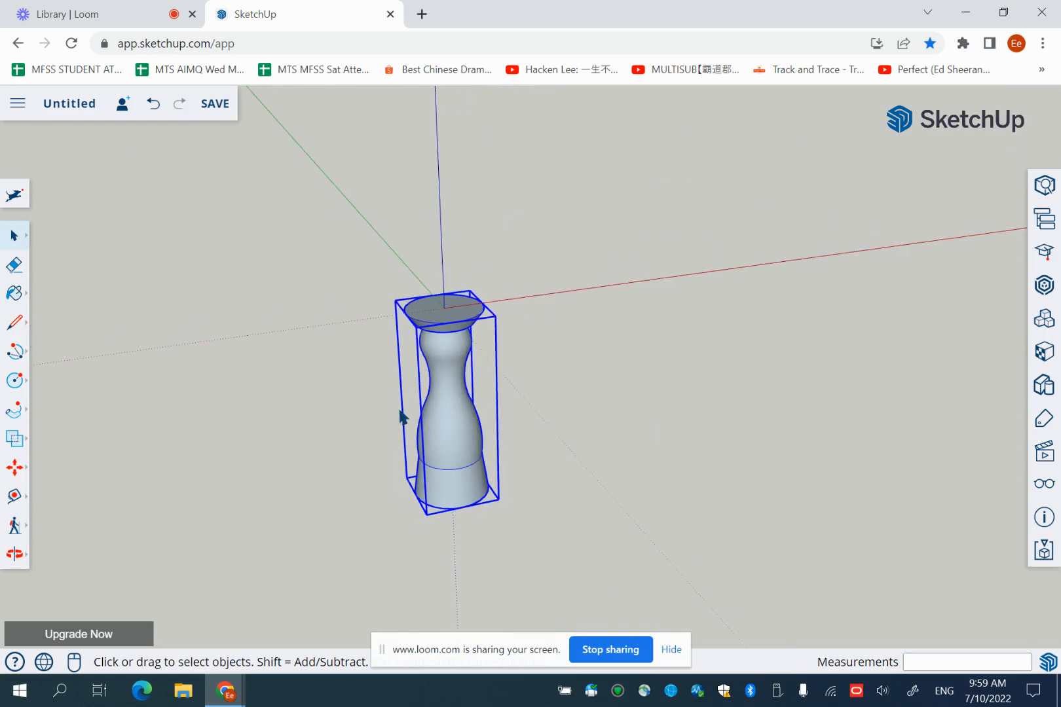
pyautogui.click(16, 386)
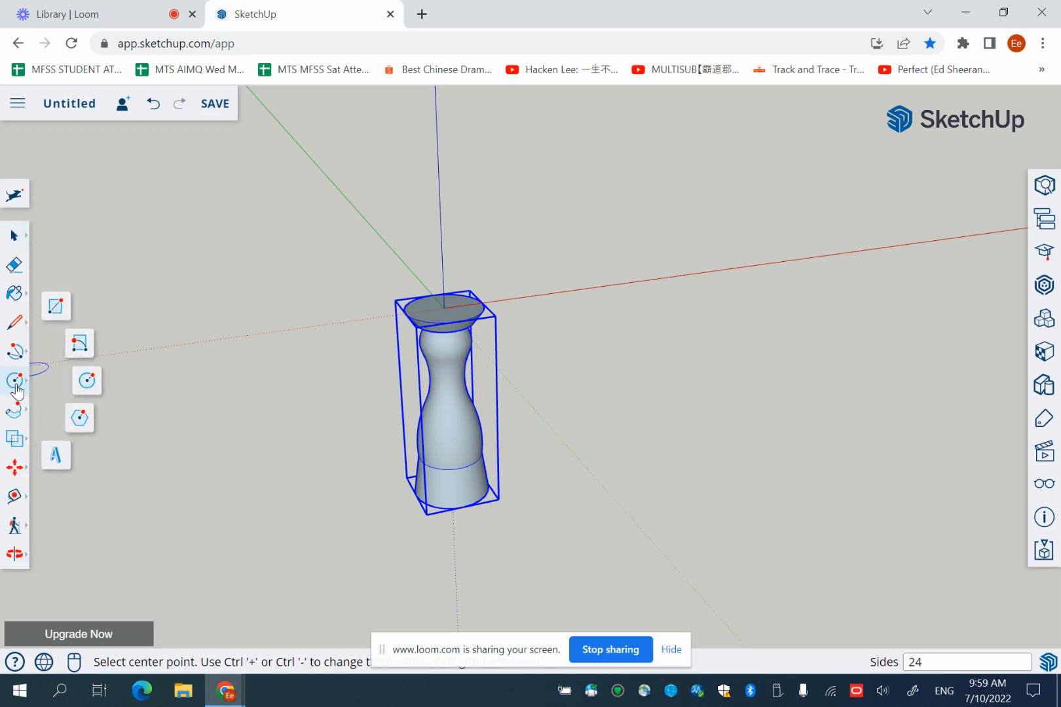
pyautogui.click(86, 387)
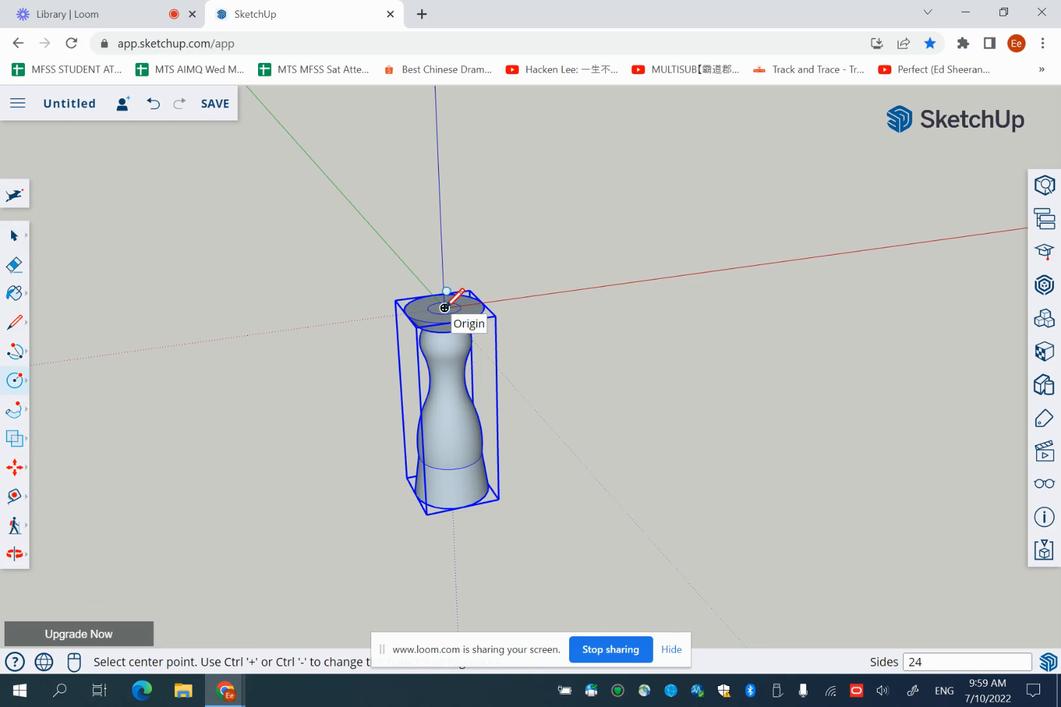
pyautogui.click(445, 308)
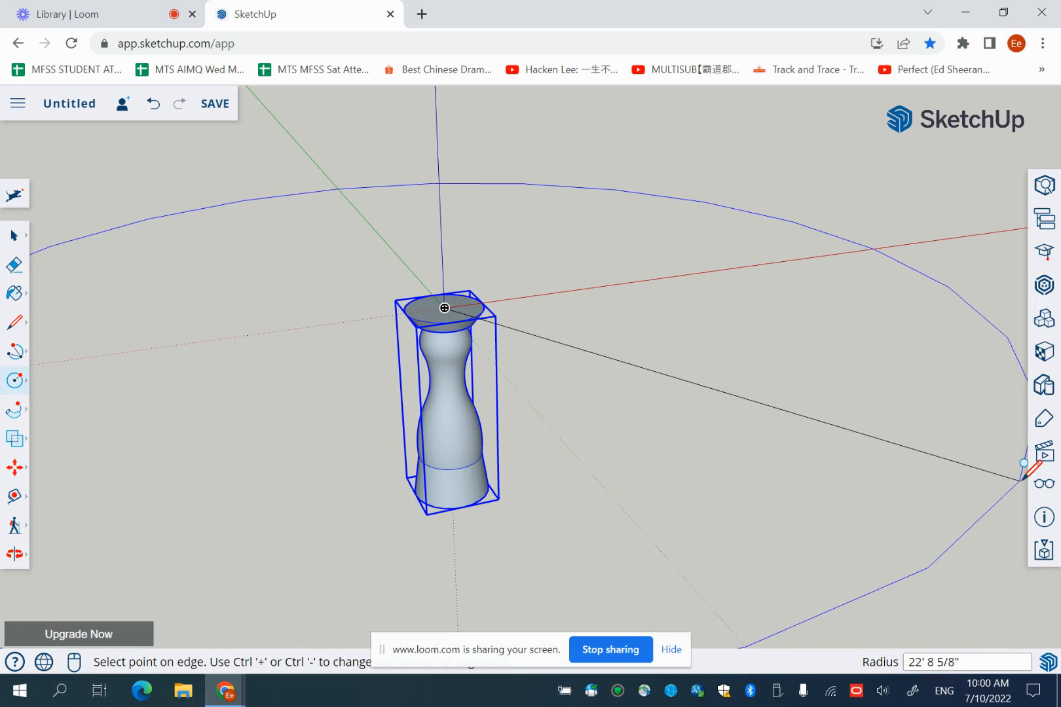
pyautogui.click(1021, 480)
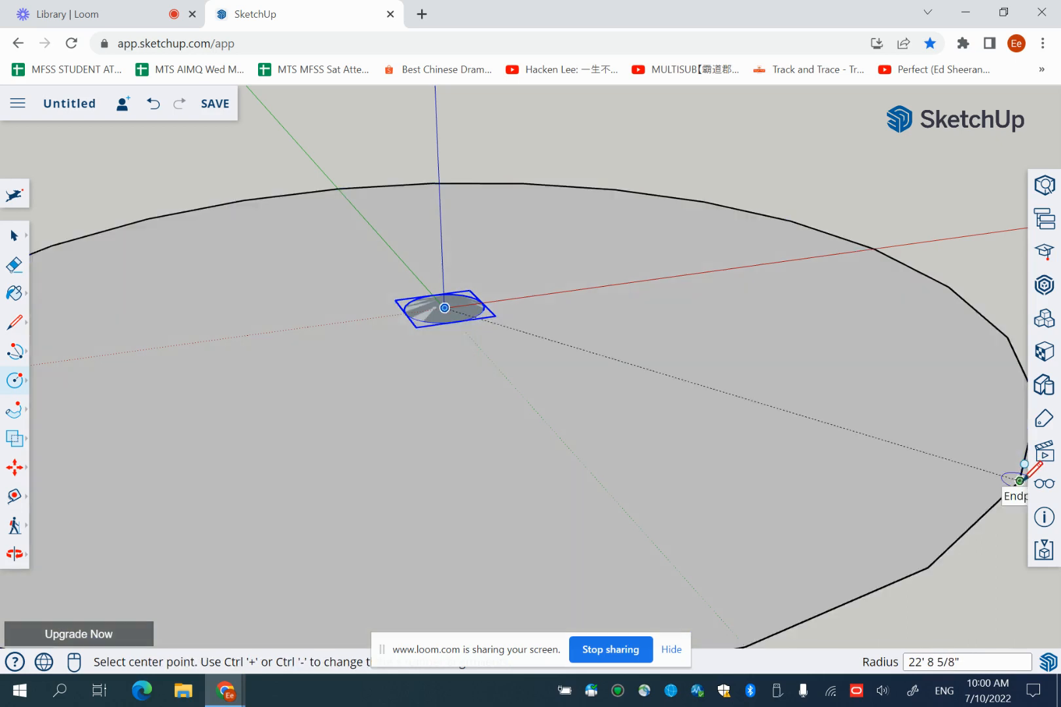
# Push/Pull the large circle's face upward by about 2 3/8" to form a thin round tabletop
pyautogui.click(14, 553)
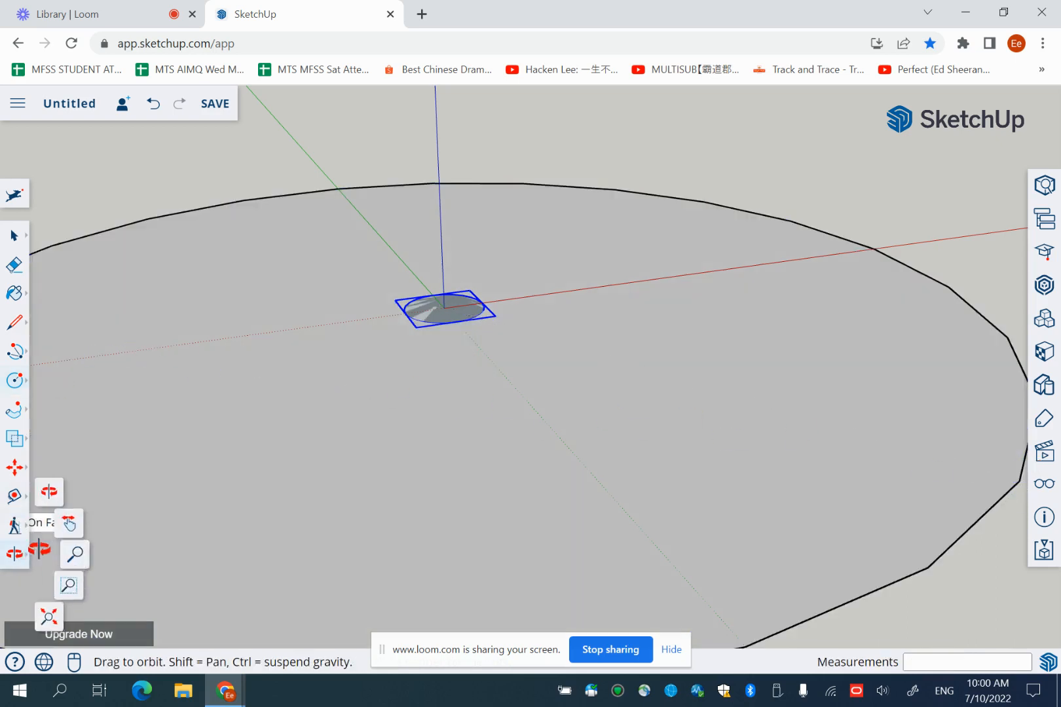
pyautogui.moveTo(308, 570); pyautogui.dragTo(338, 436)
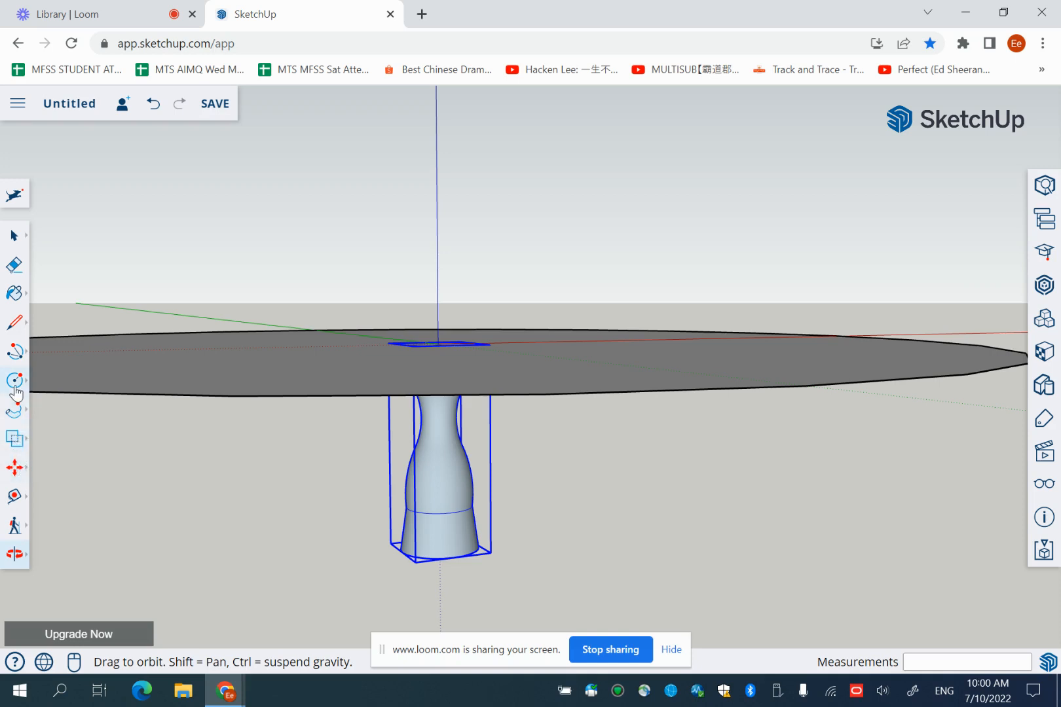
pyautogui.click(16, 409)
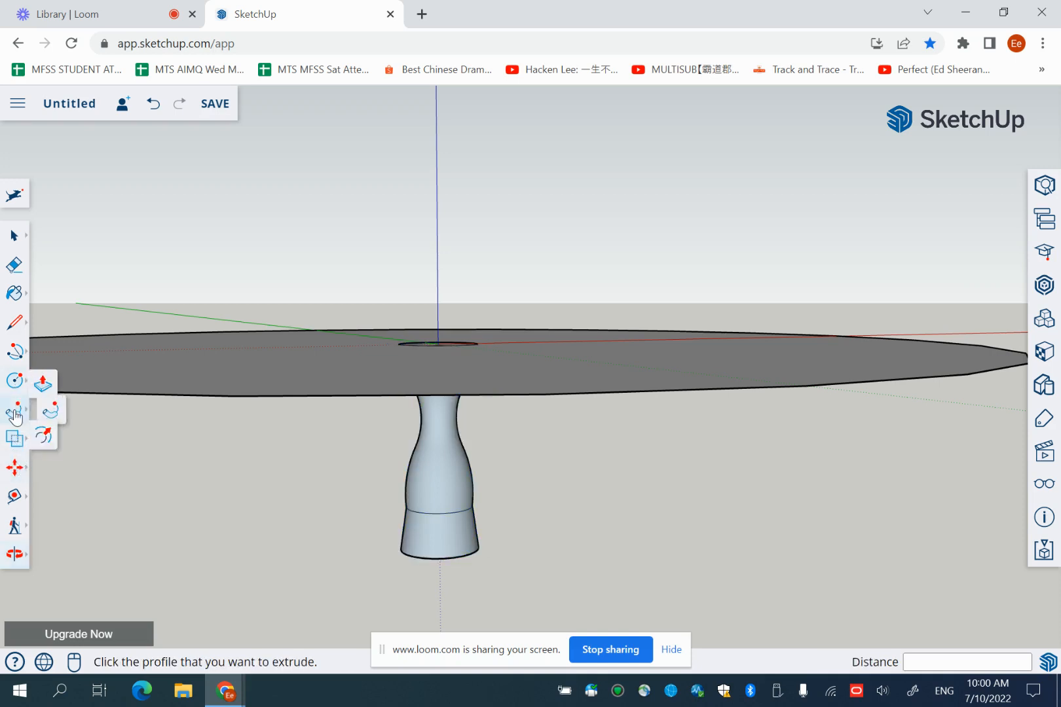
pyautogui.click(56, 376)
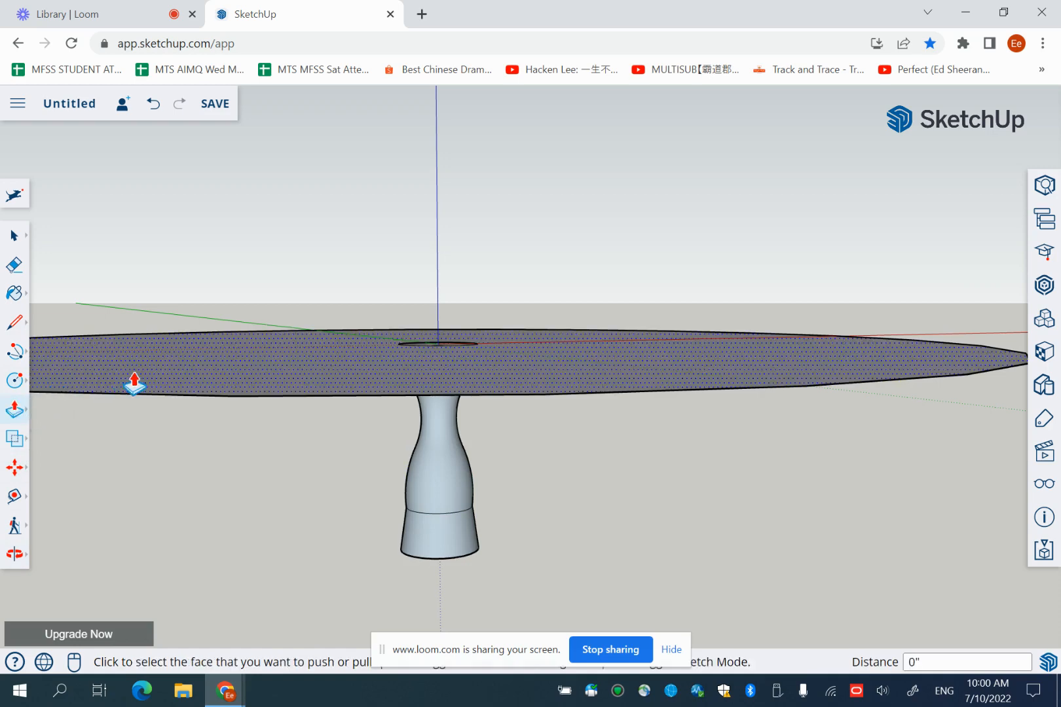
pyautogui.click(306, 371)
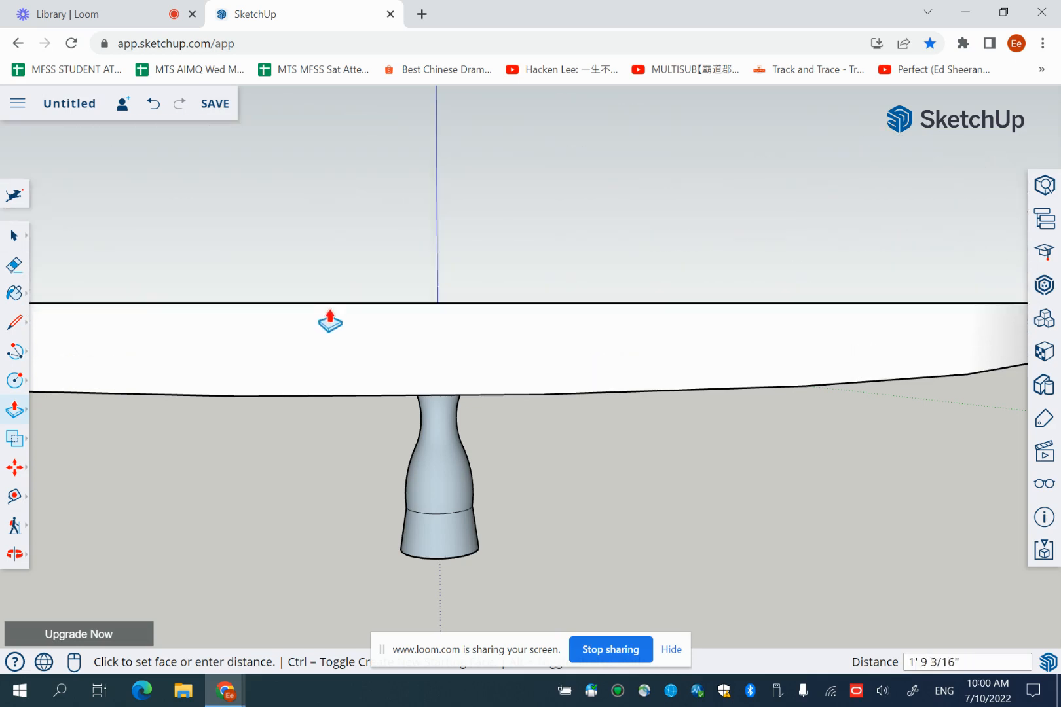
pyautogui.click(330, 364)
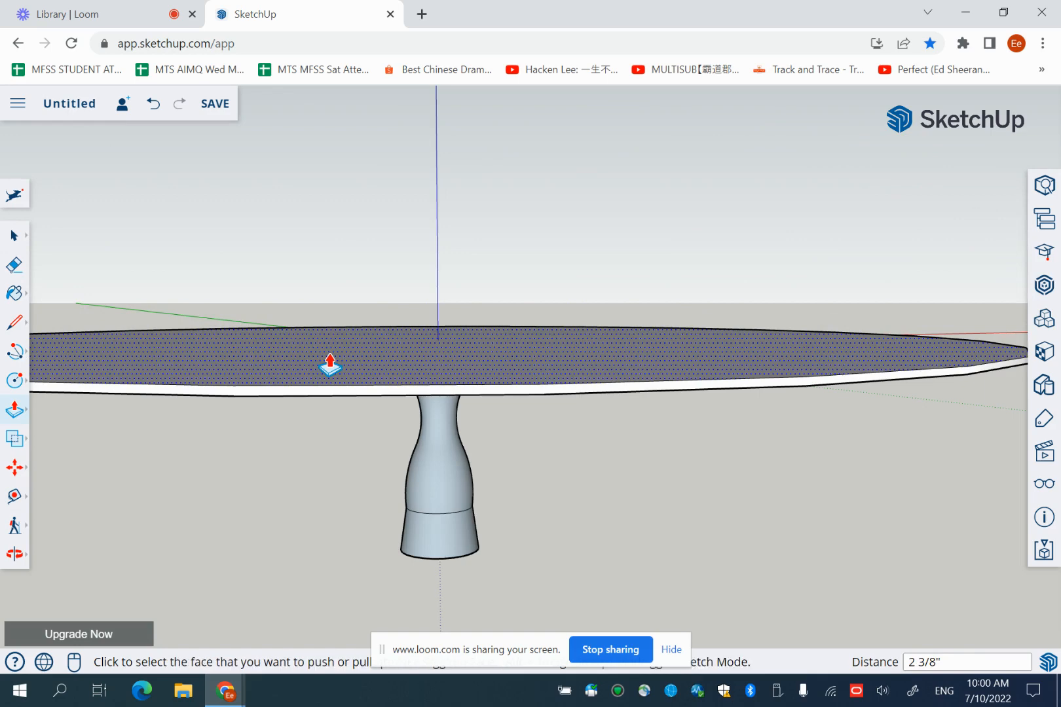
# Select the entire round slab and make it a component with the definition name "top"
pyautogui.click(14, 236)
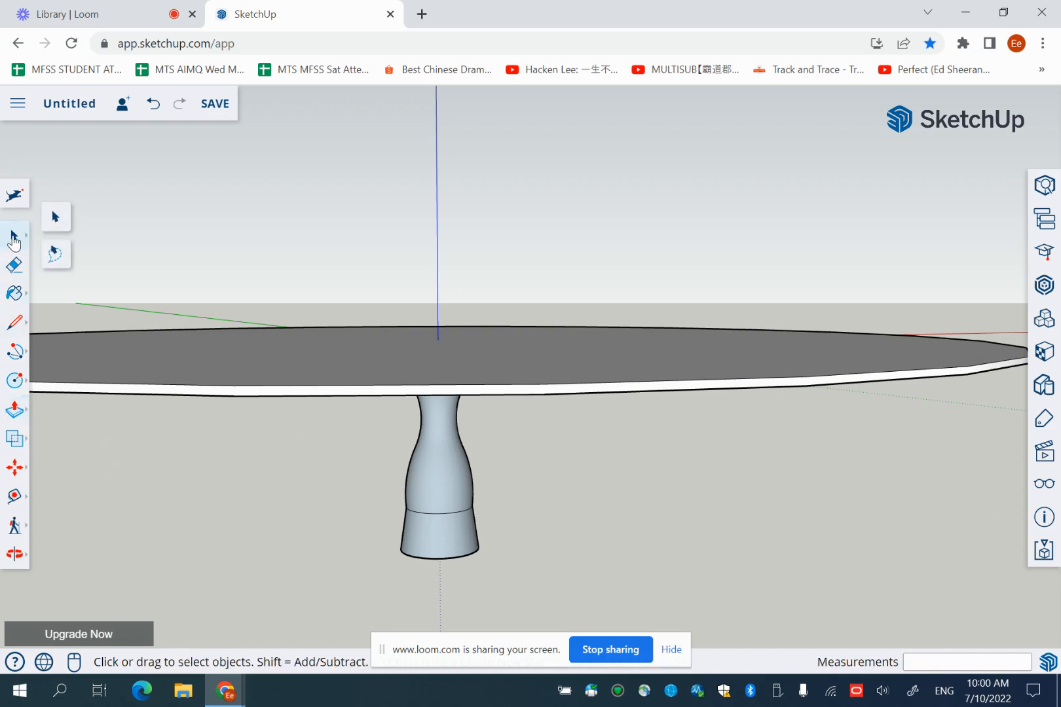
pyautogui.click(52, 223)
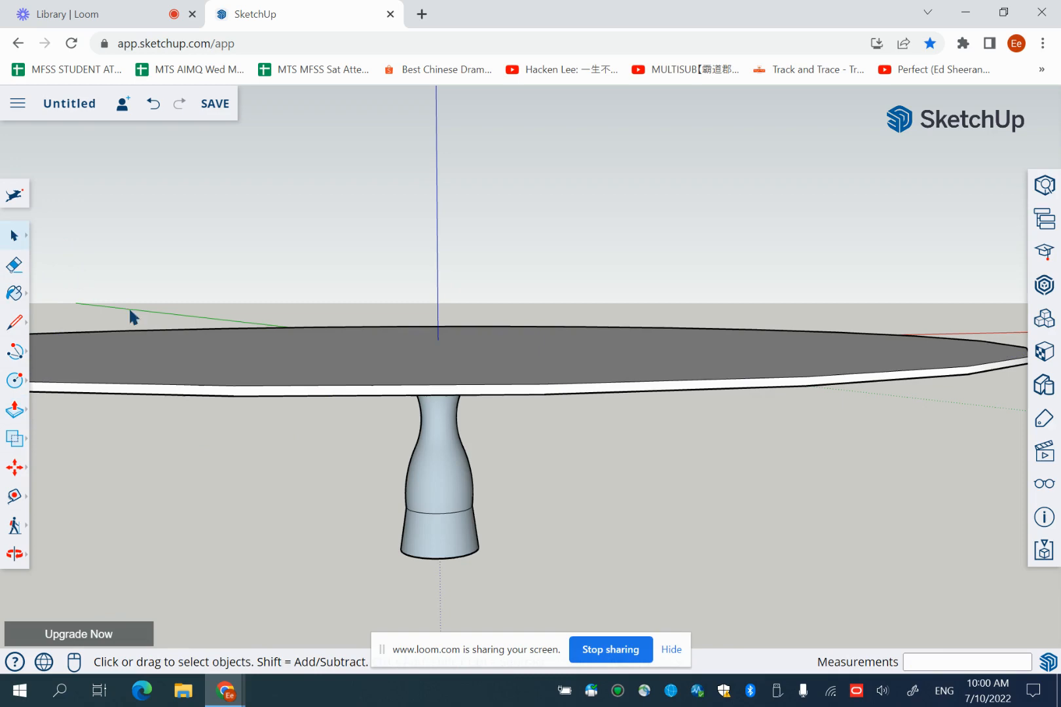
pyautogui.tripleClick(252, 375)
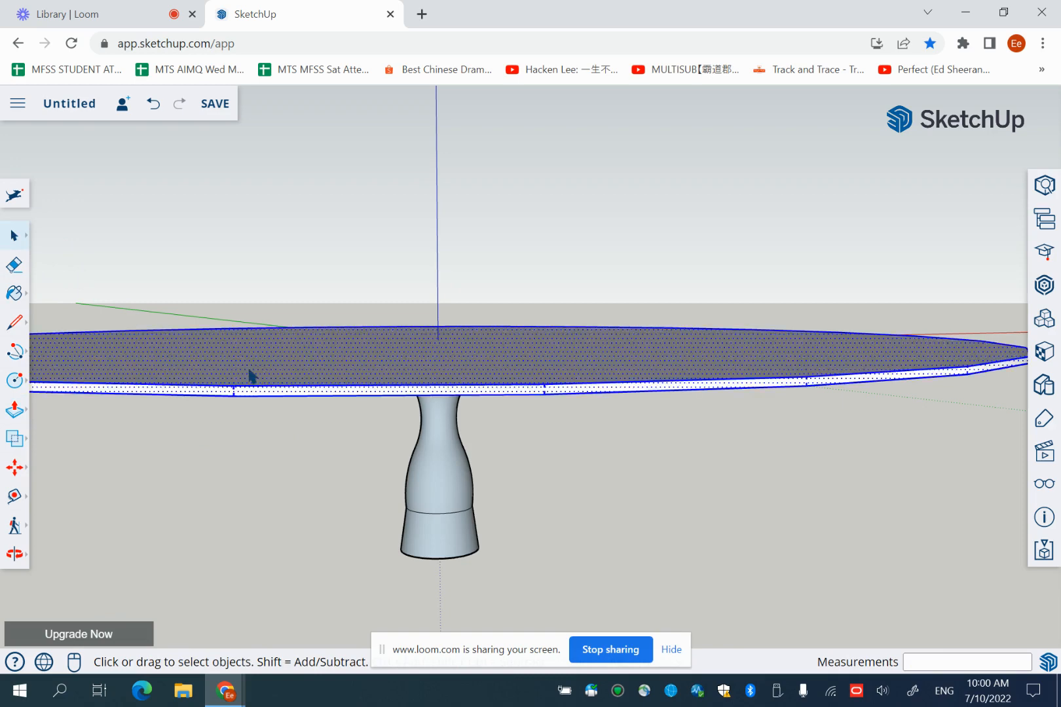
pyautogui.rightClick(252, 376)
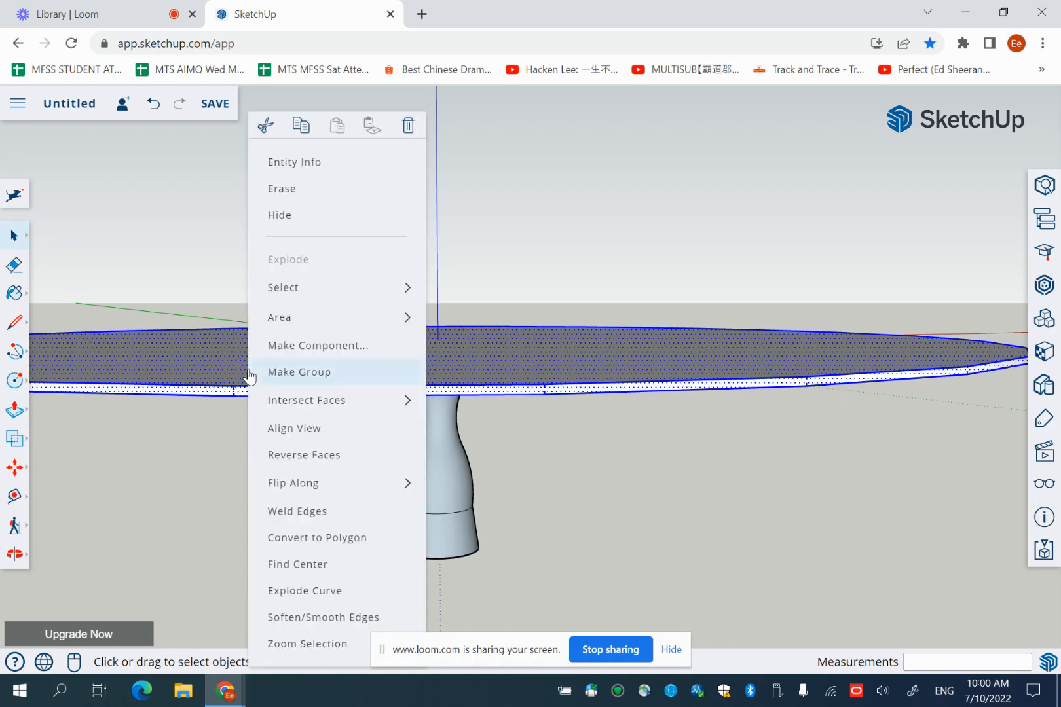
pyautogui.click(290, 347)
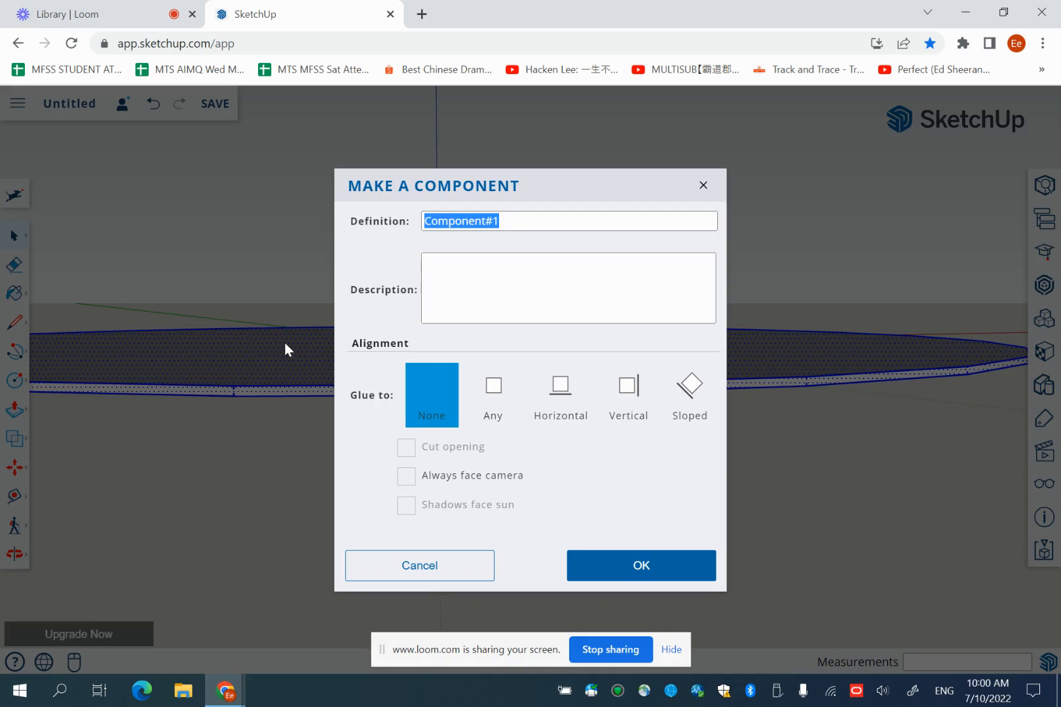
pyautogui.write('top')
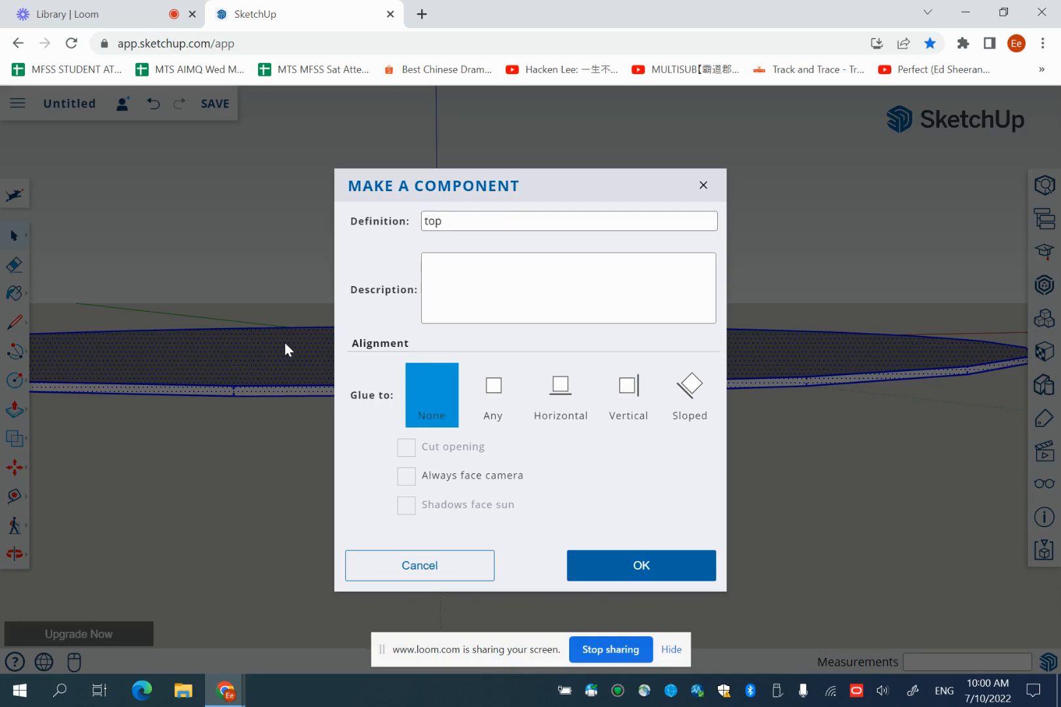
pyautogui.click(662, 576)
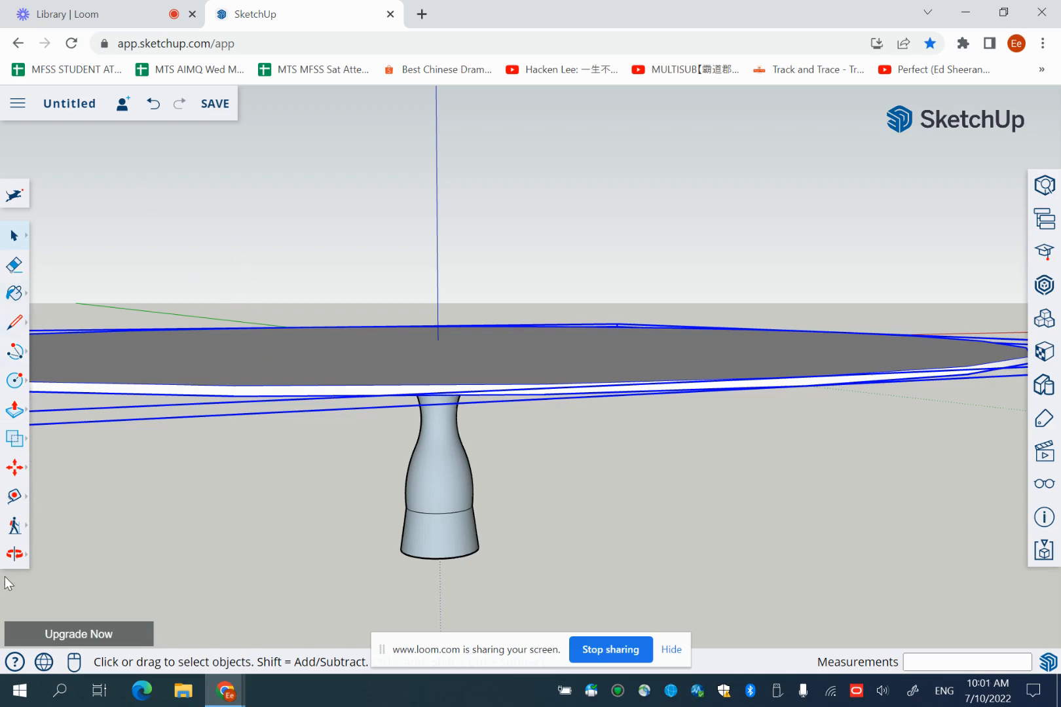
# Viewing from underneath, move the leg component from the centre along the red axis by about 20' 10 1/2" to the tabletop's edge
pyautogui.click(12, 557)
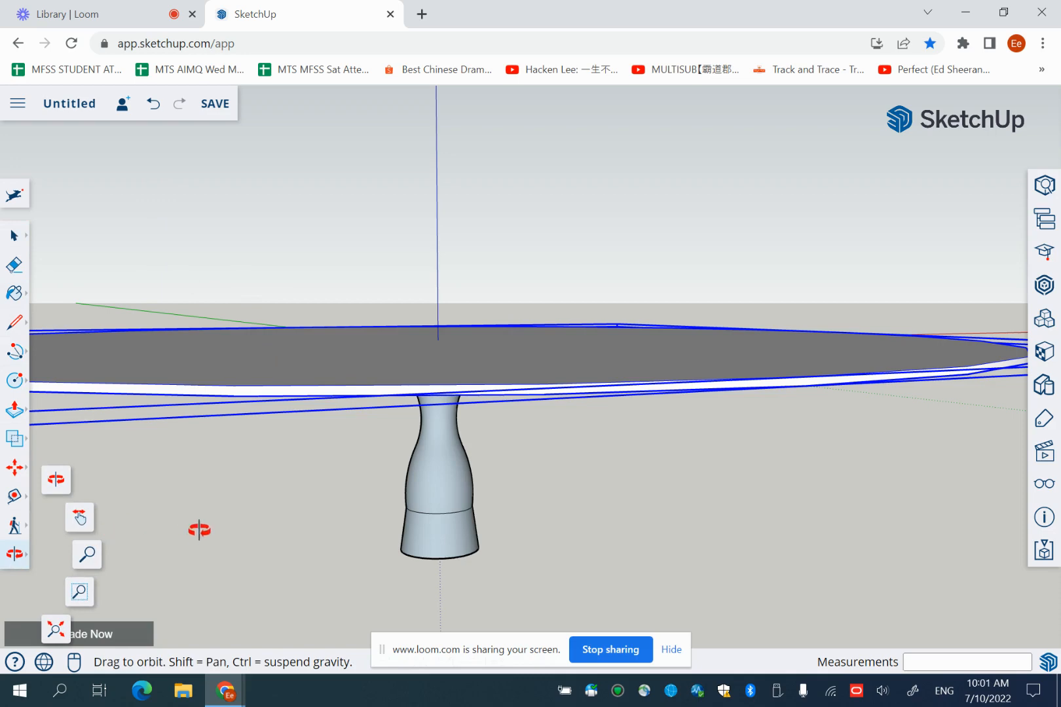
pyautogui.moveTo(261, 535); pyautogui.dragTo(371, 281)
pyautogui.moveTo(481, 442); pyautogui.dragTo(414, 329)
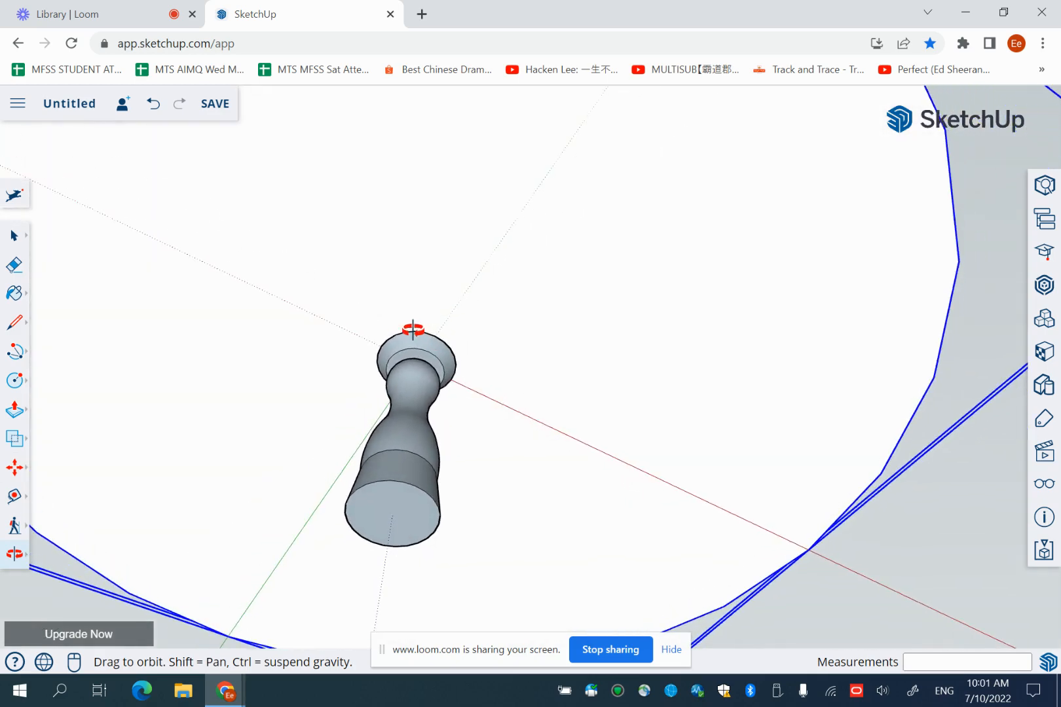
pyautogui.click(14, 235)
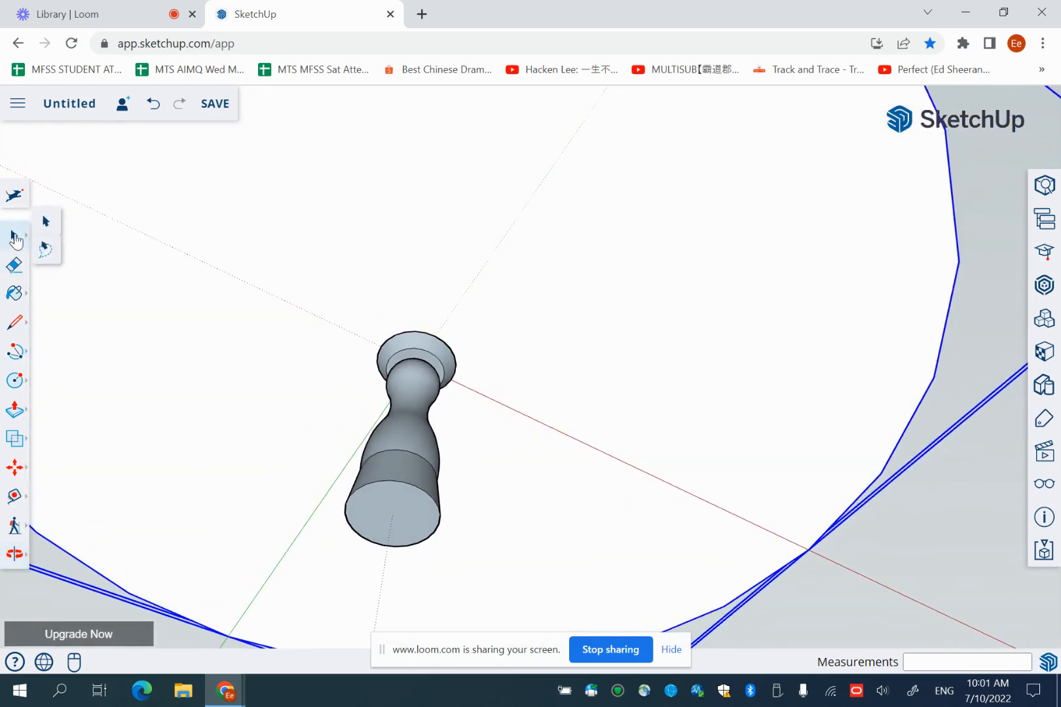
pyautogui.click(55, 220)
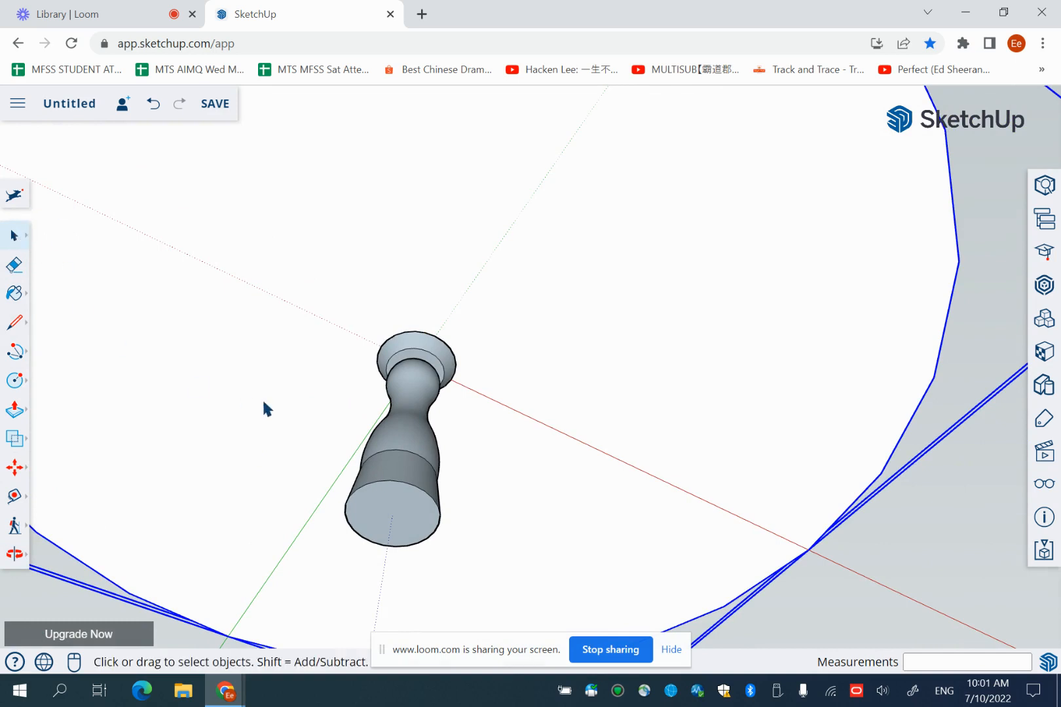
pyautogui.click(422, 427)
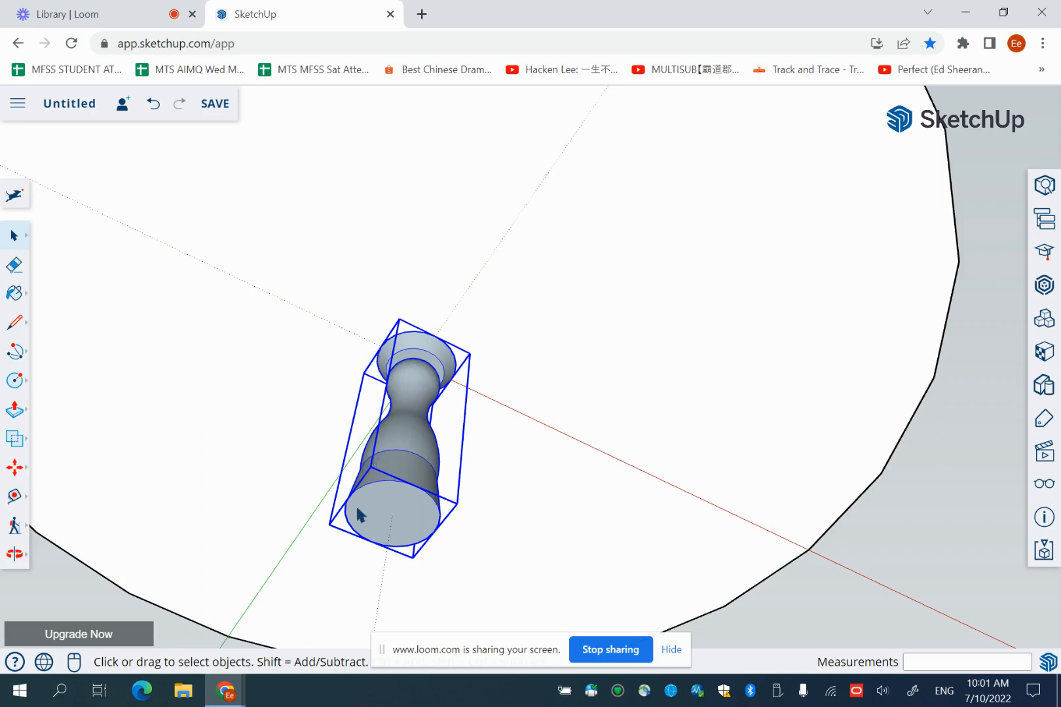
pyautogui.click(14, 468)
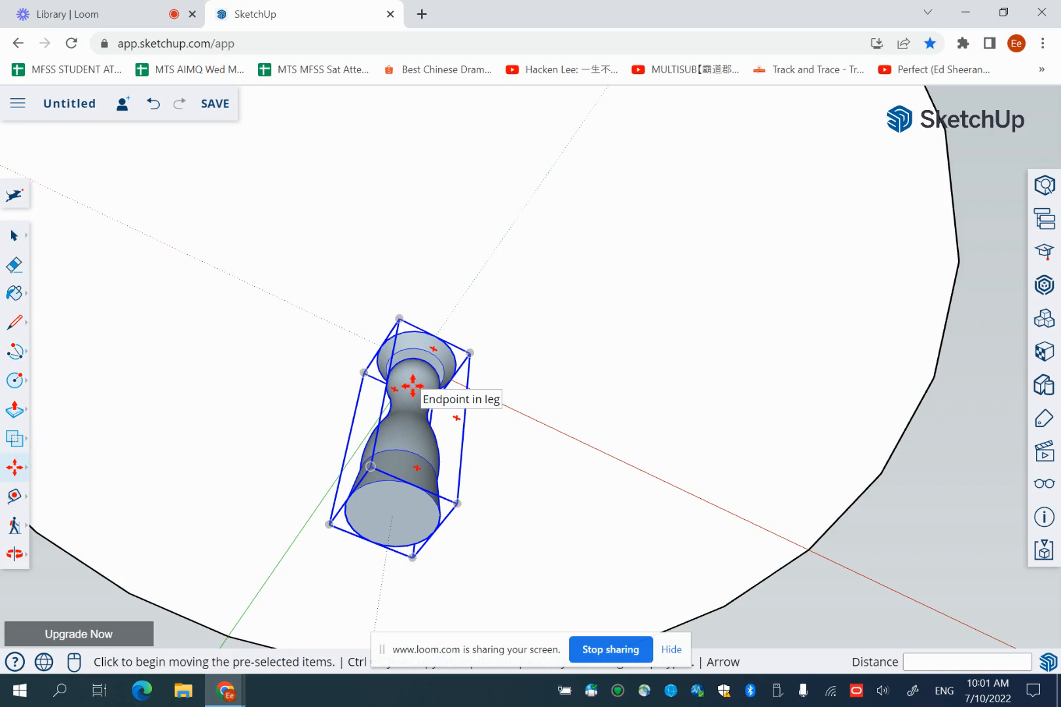
pyautogui.click(412, 386)
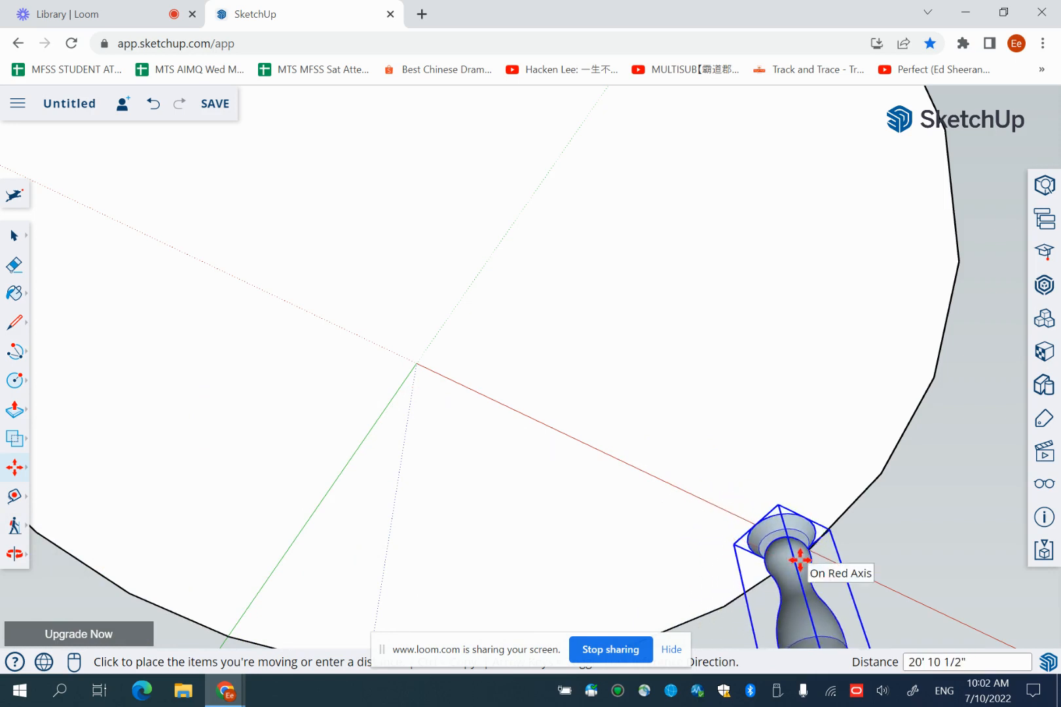
pyautogui.click(799, 560)
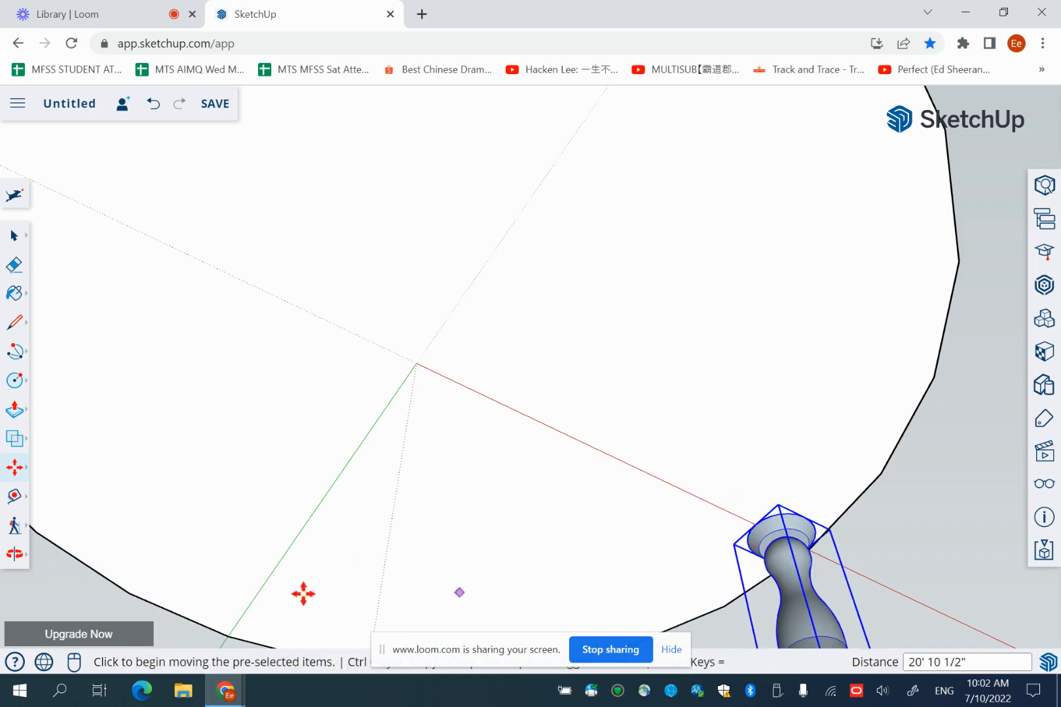
pyautogui.click(15, 554)
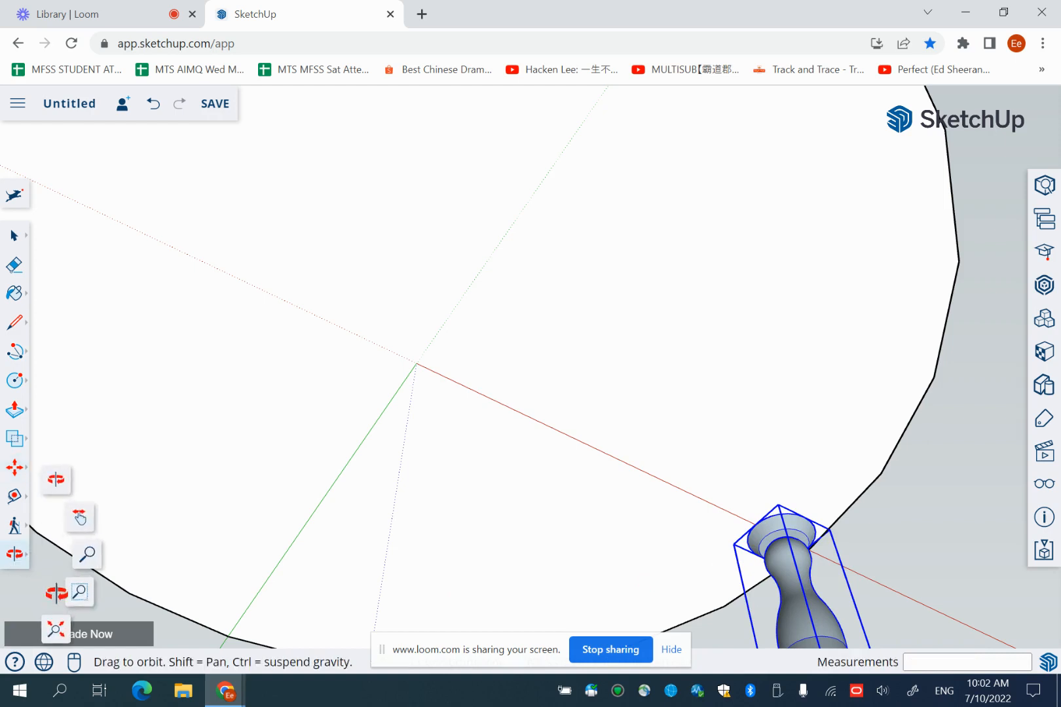
# Try rotating the leg component 60° about the origin from the red axis, and undo that rotation
pyautogui.click(63, 633)
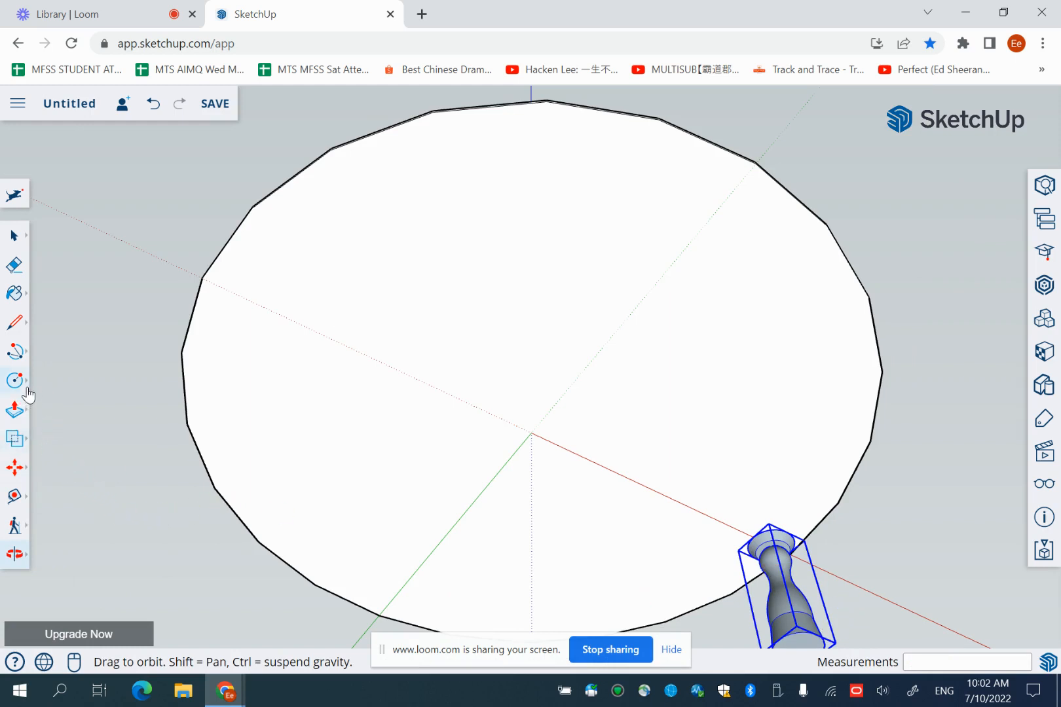
pyautogui.click(15, 467)
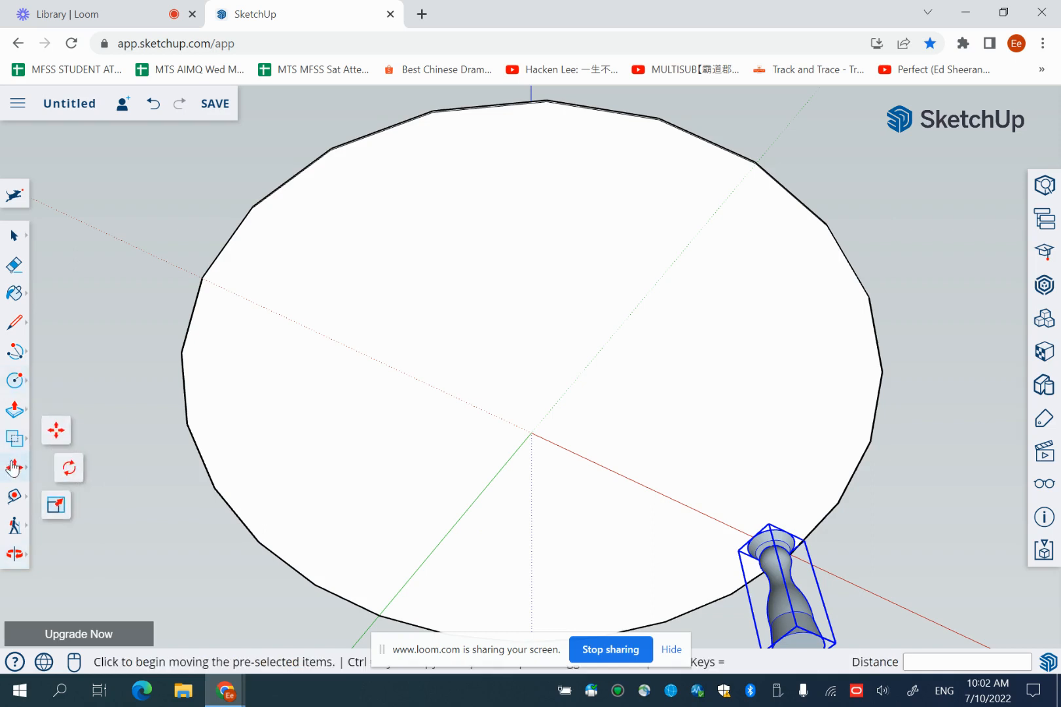
pyautogui.click(69, 468)
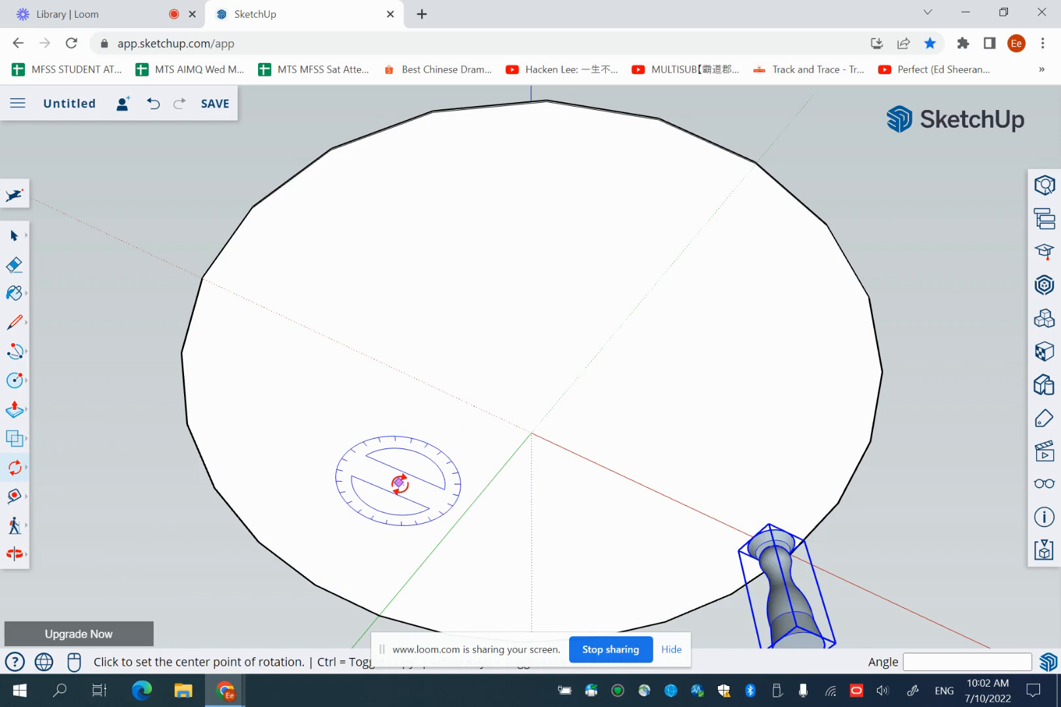
pyautogui.click(531, 432)
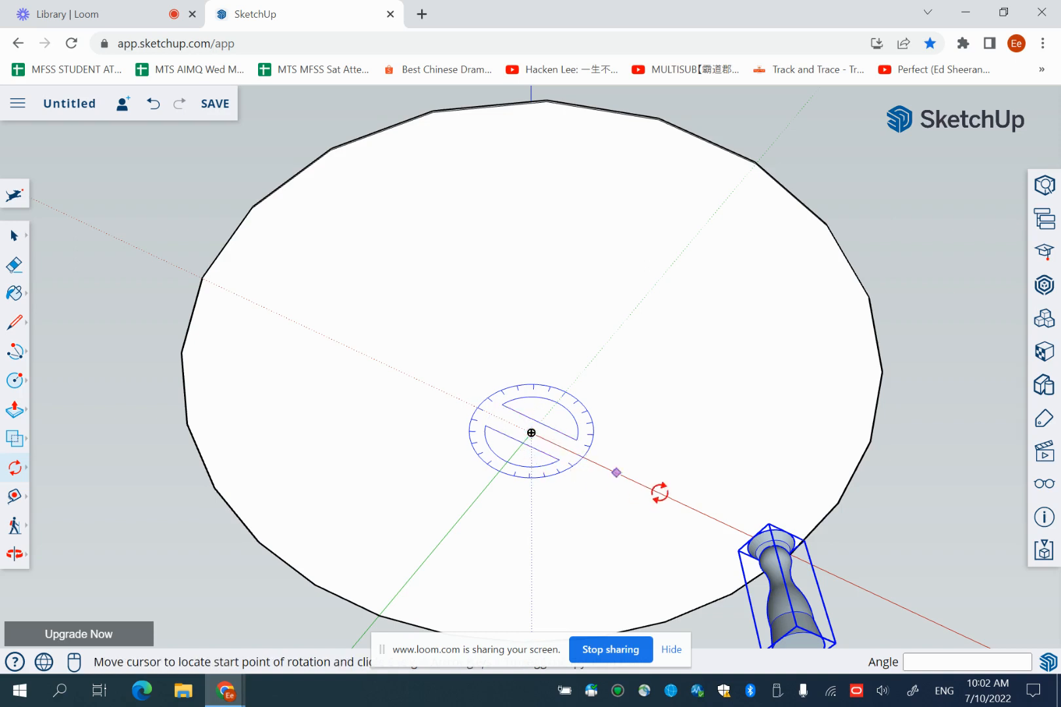
pyautogui.click(716, 519)
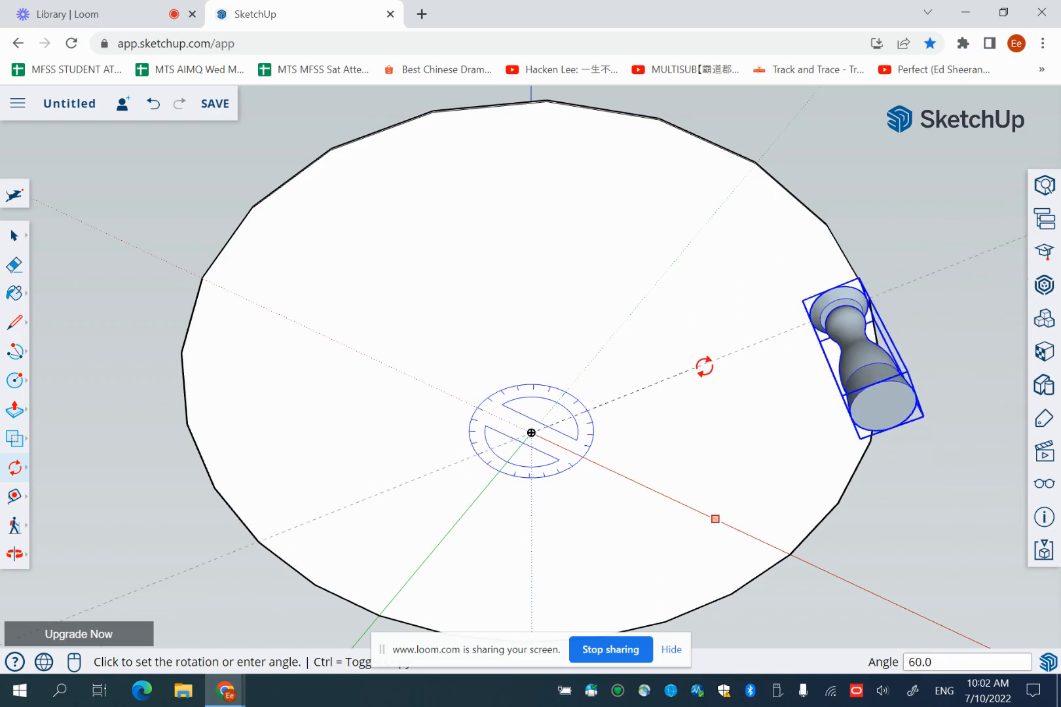
pyautogui.click(704, 367)
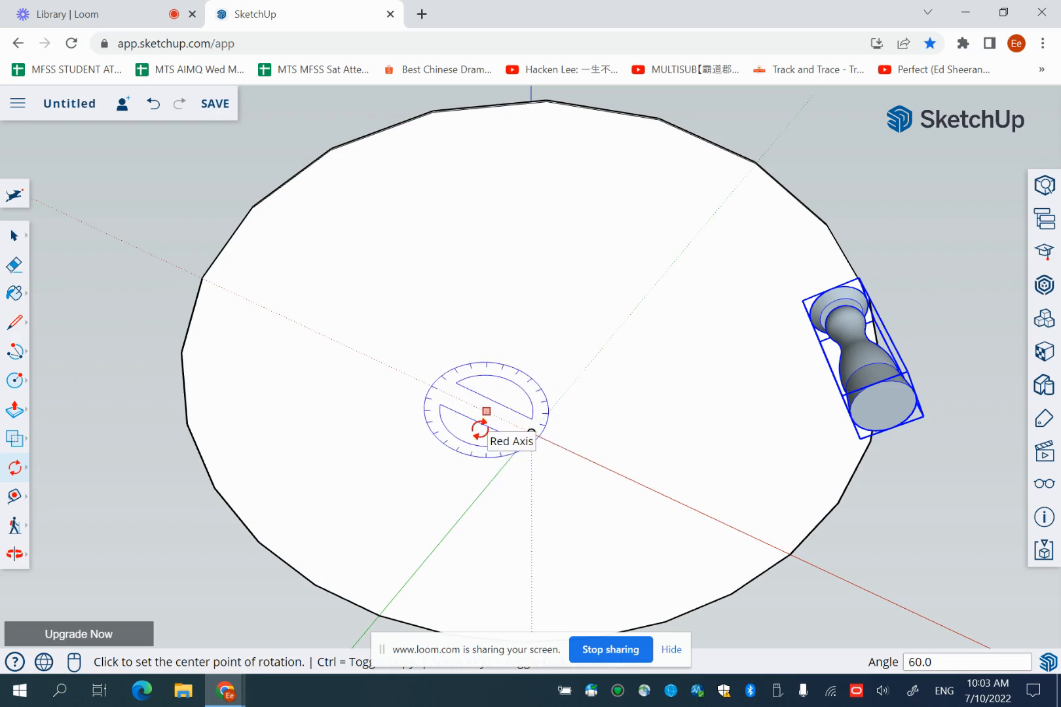
pyautogui.hotkey('ctrl', 'z')
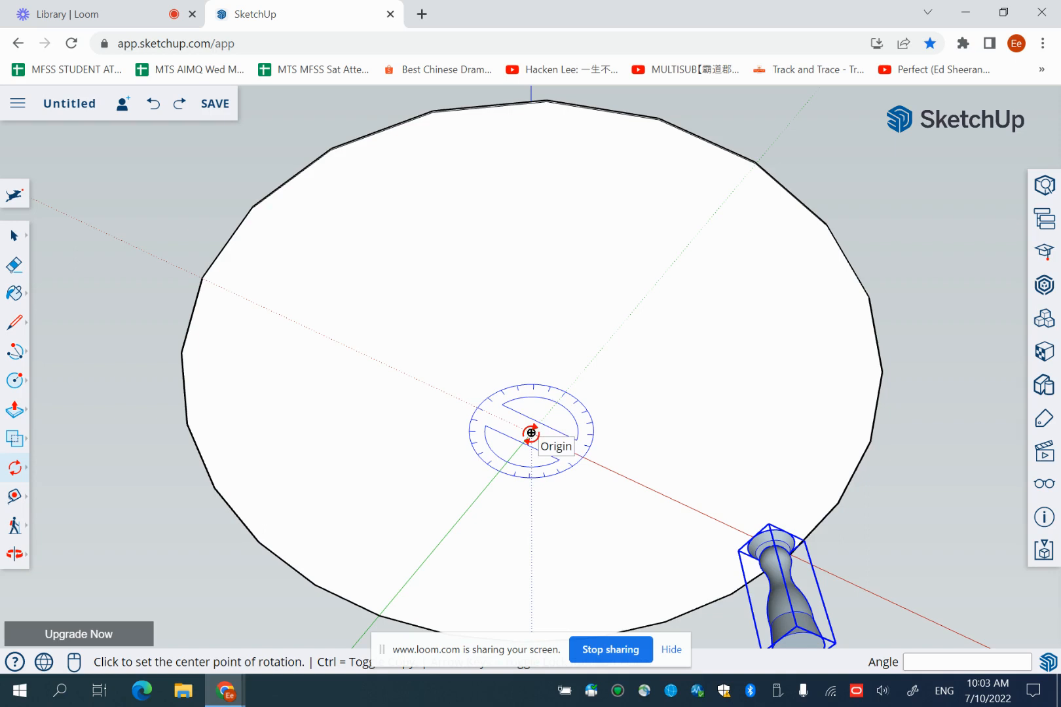
# Make a rotated copy of the leg 45° about the origin and repeat it as a 7x radial array around the tabletop's edge
pyautogui.click(531, 432)
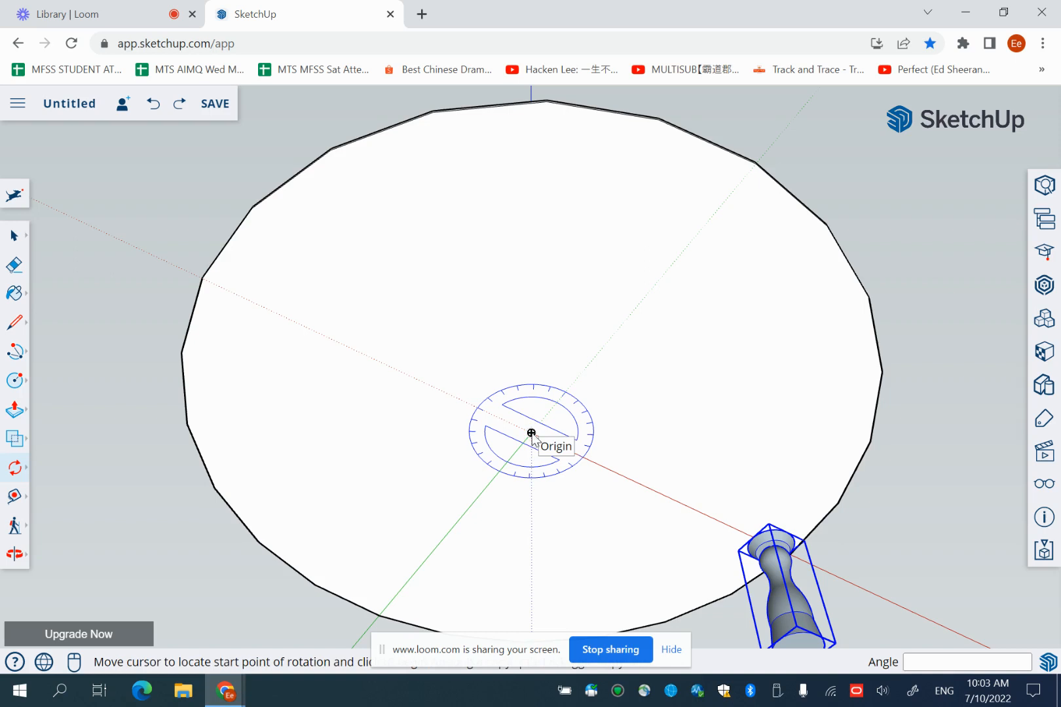
pyautogui.click(730, 524)
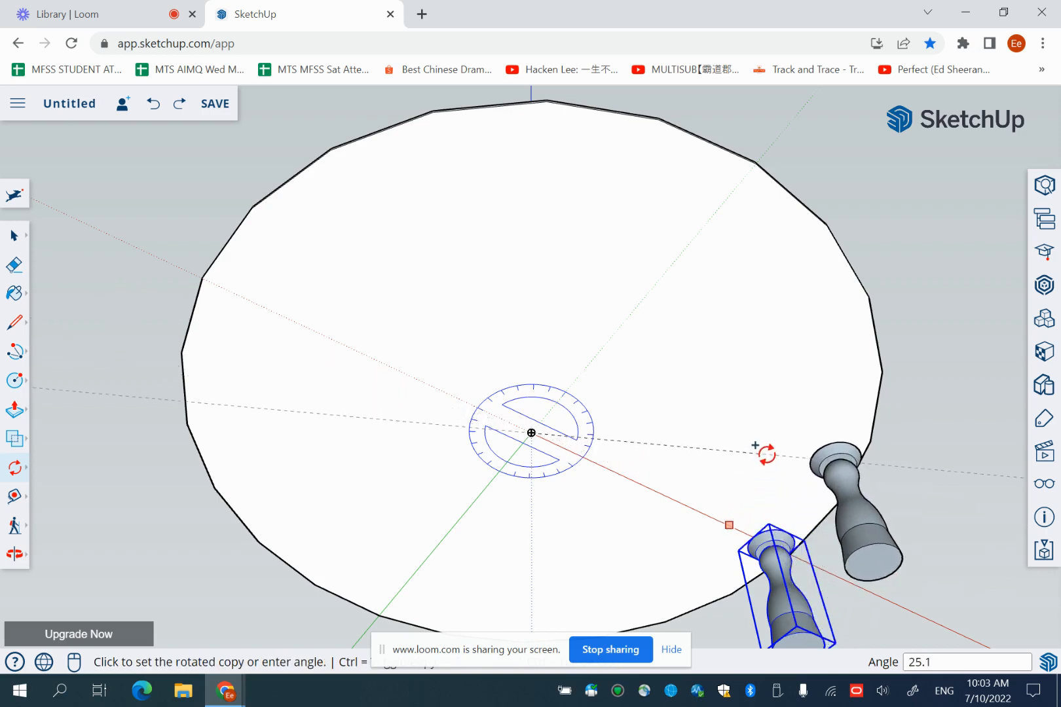
pyautogui.click(775, 393)
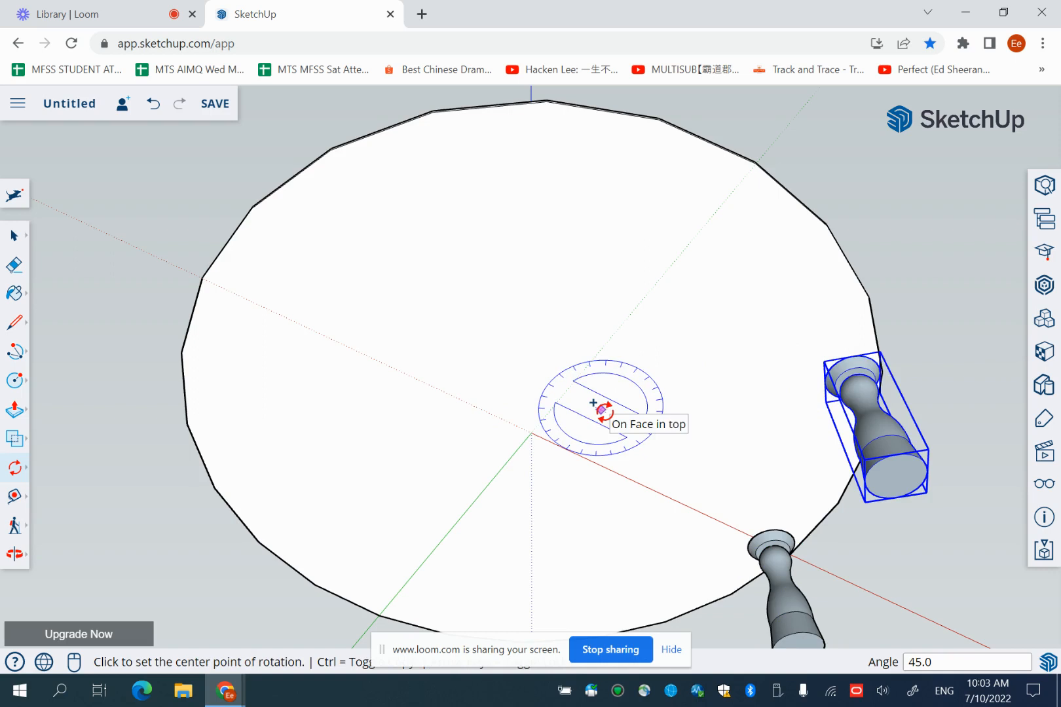
pyautogui.write('7x')
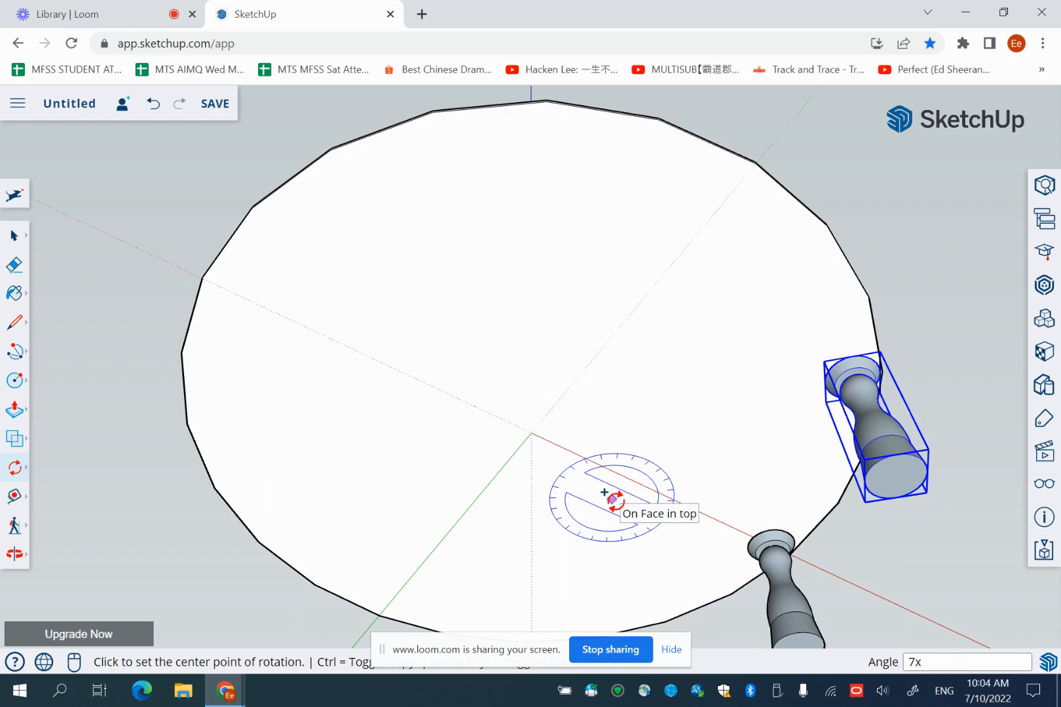
pyautogui.press('Return')
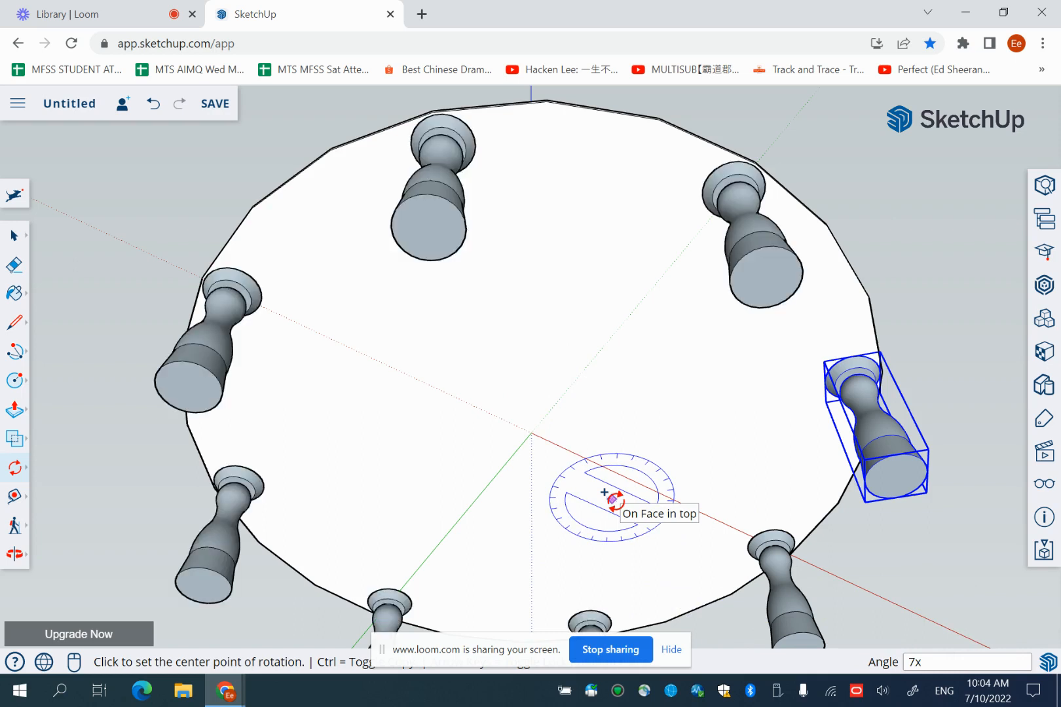